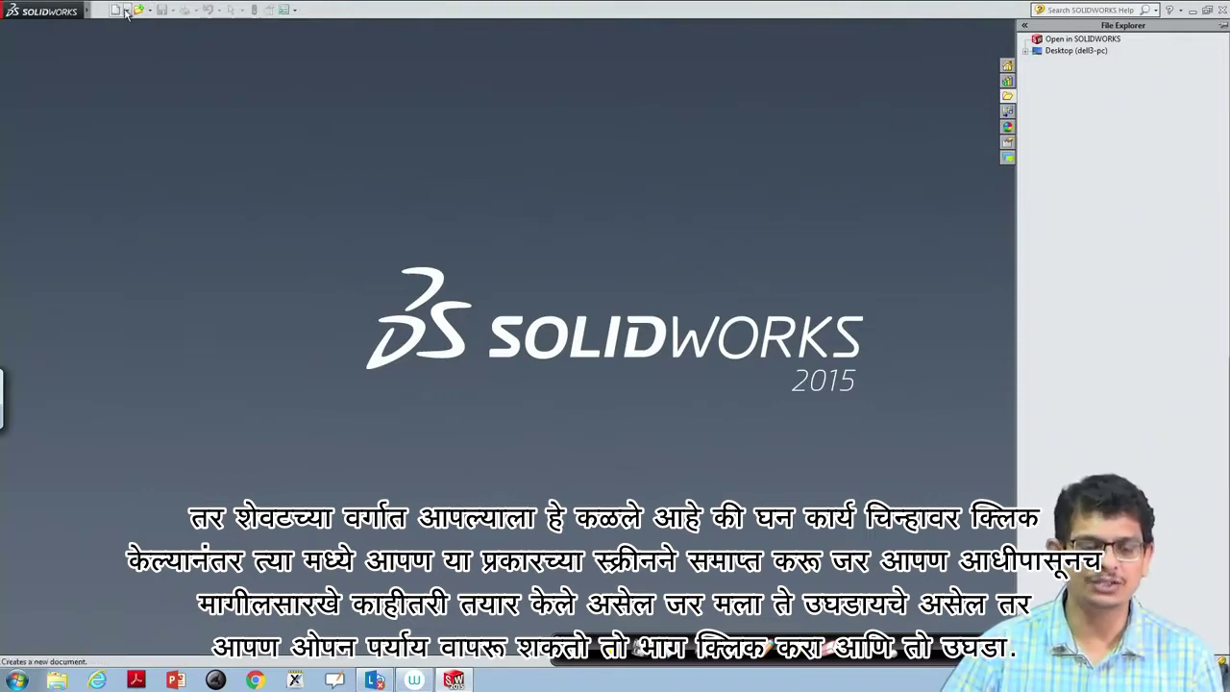
Dismiss the Open dialog and create a new blank Part document, Part1
{"action": "left_click", "coordinate": [138, 11]}
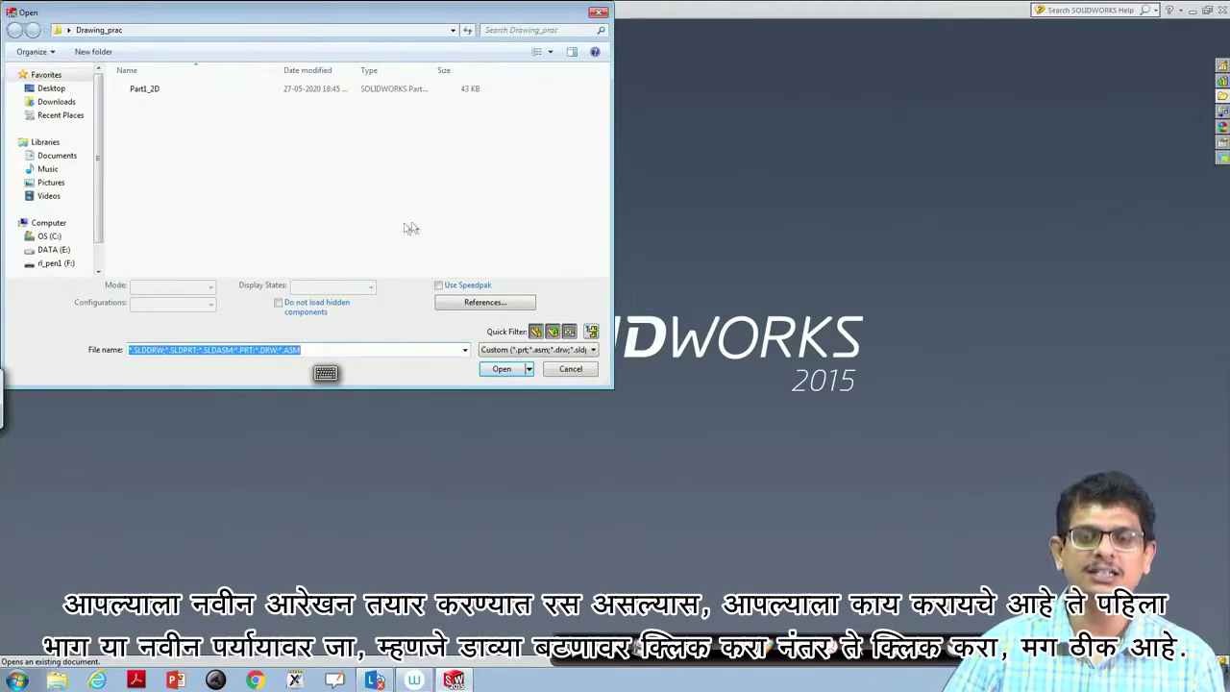
{"action": "left_click", "coordinate": [586, 373]}
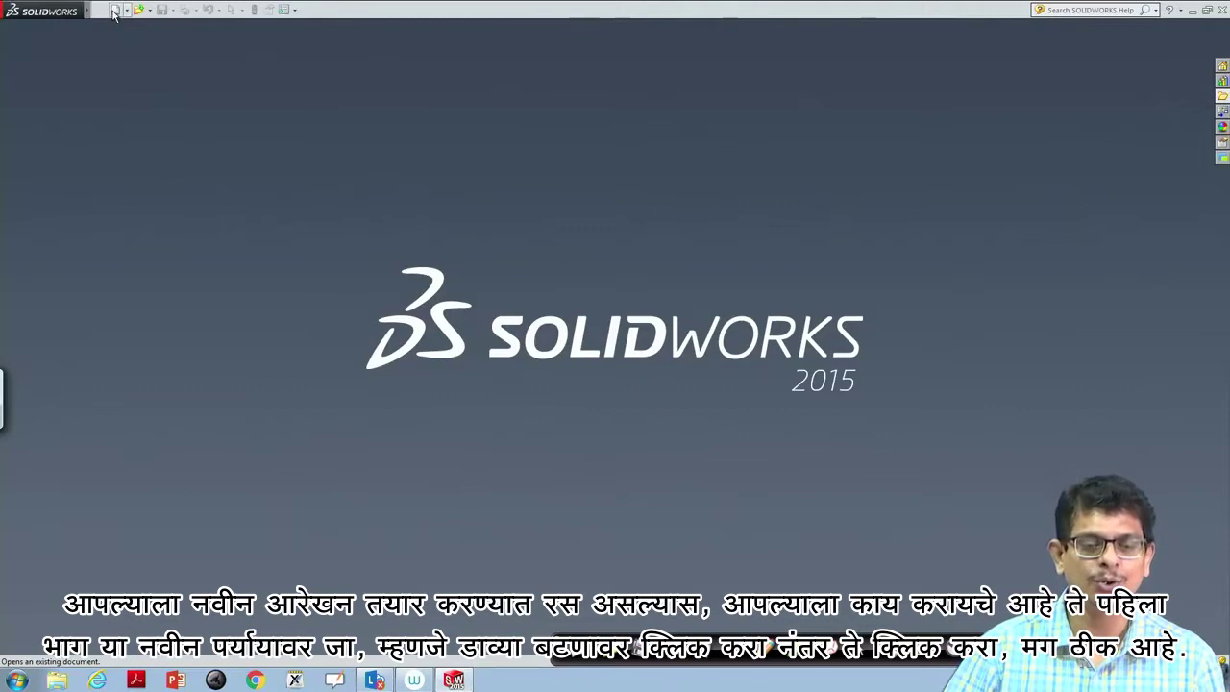
{"action": "left_click", "coordinate": [115, 12]}
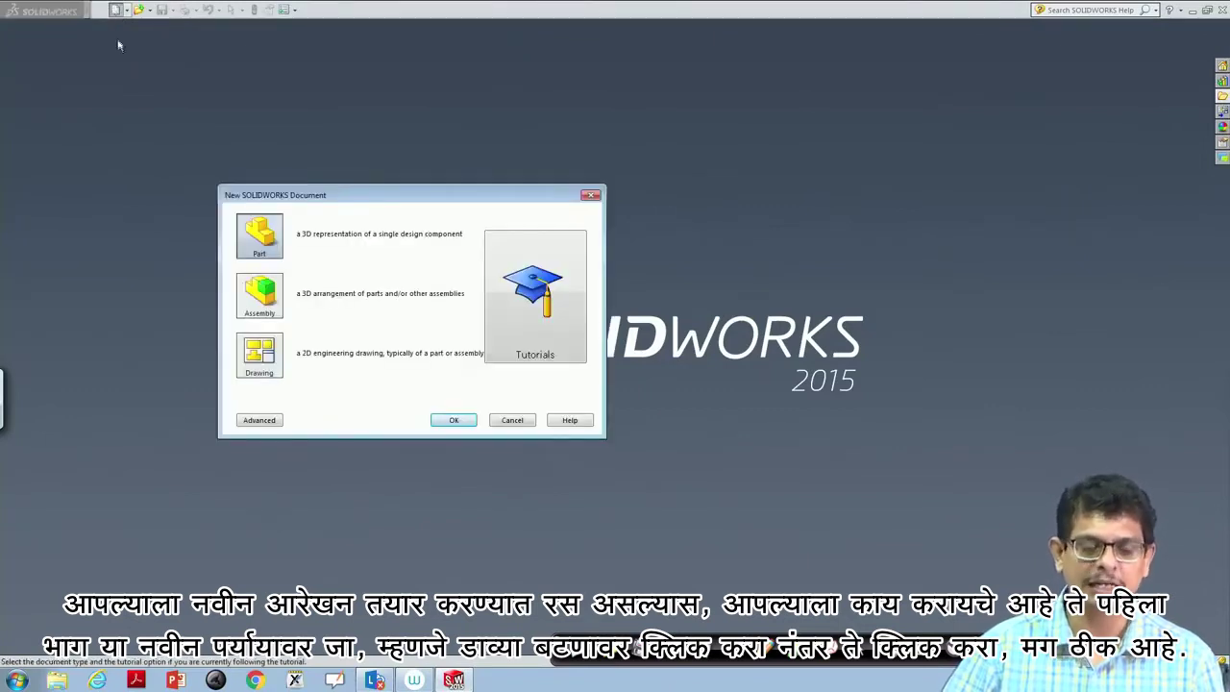
{"action": "left_click", "coordinate": [273, 243]}
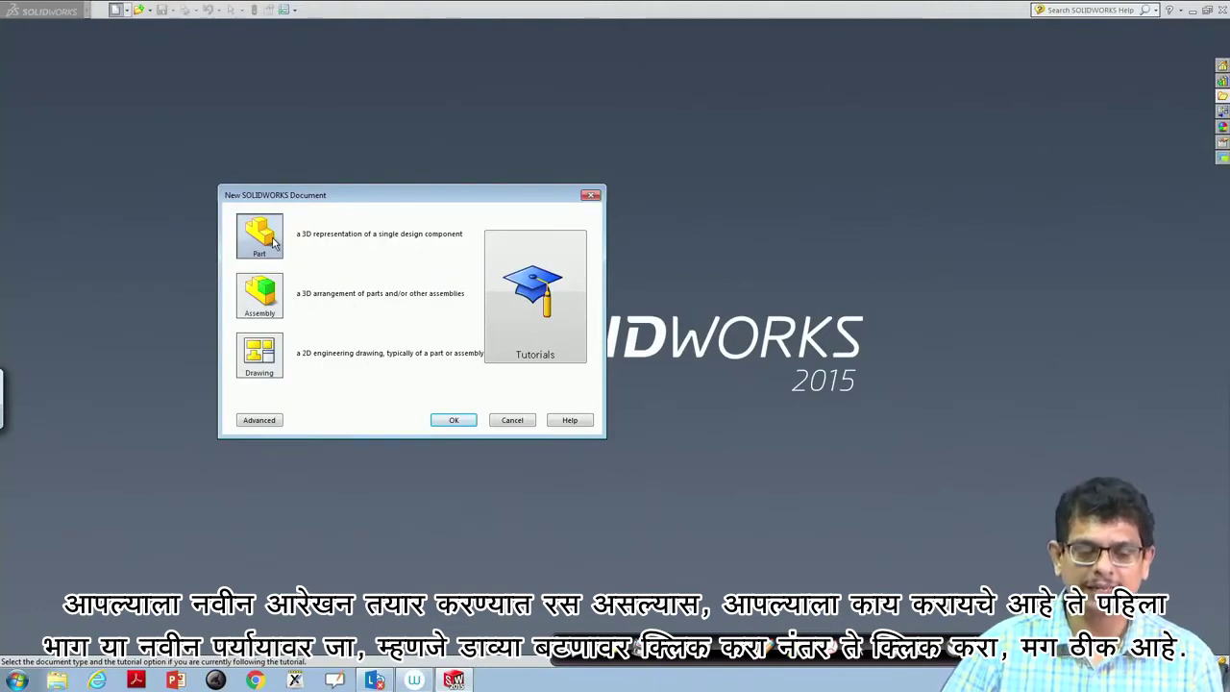
{"action": "left_click", "coordinate": [454, 421]}
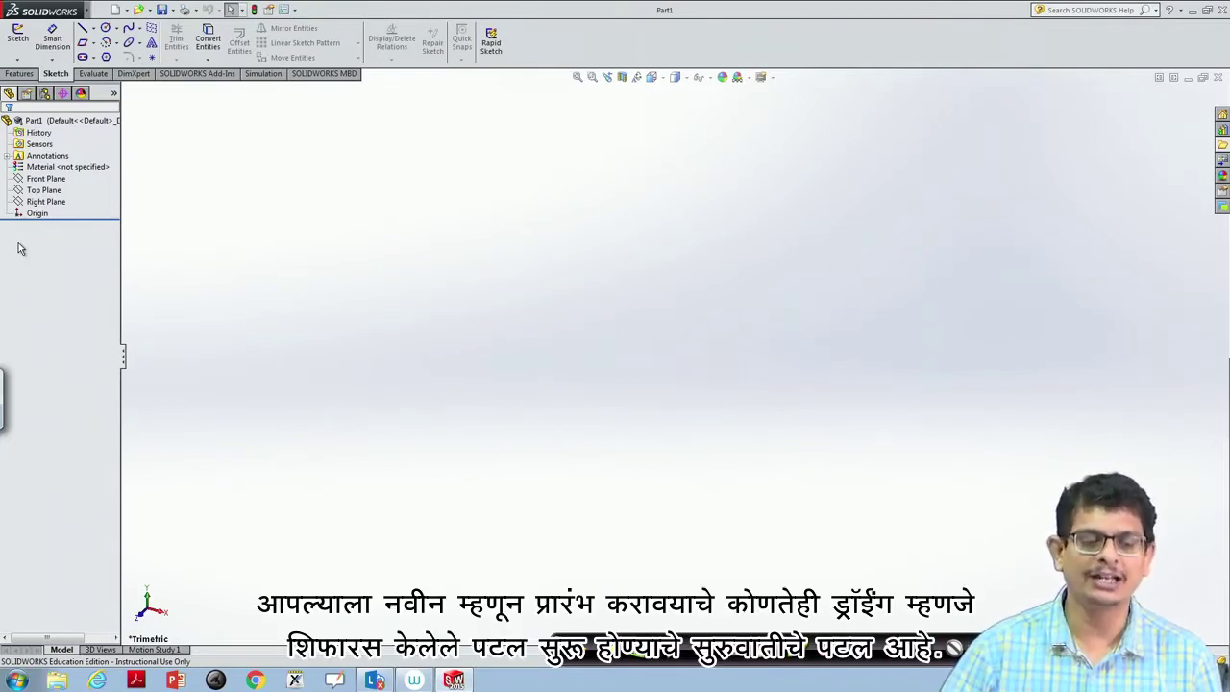
Select Front Plane in the FeatureManager design tree
{"action": "left_click", "coordinate": [42, 180]}
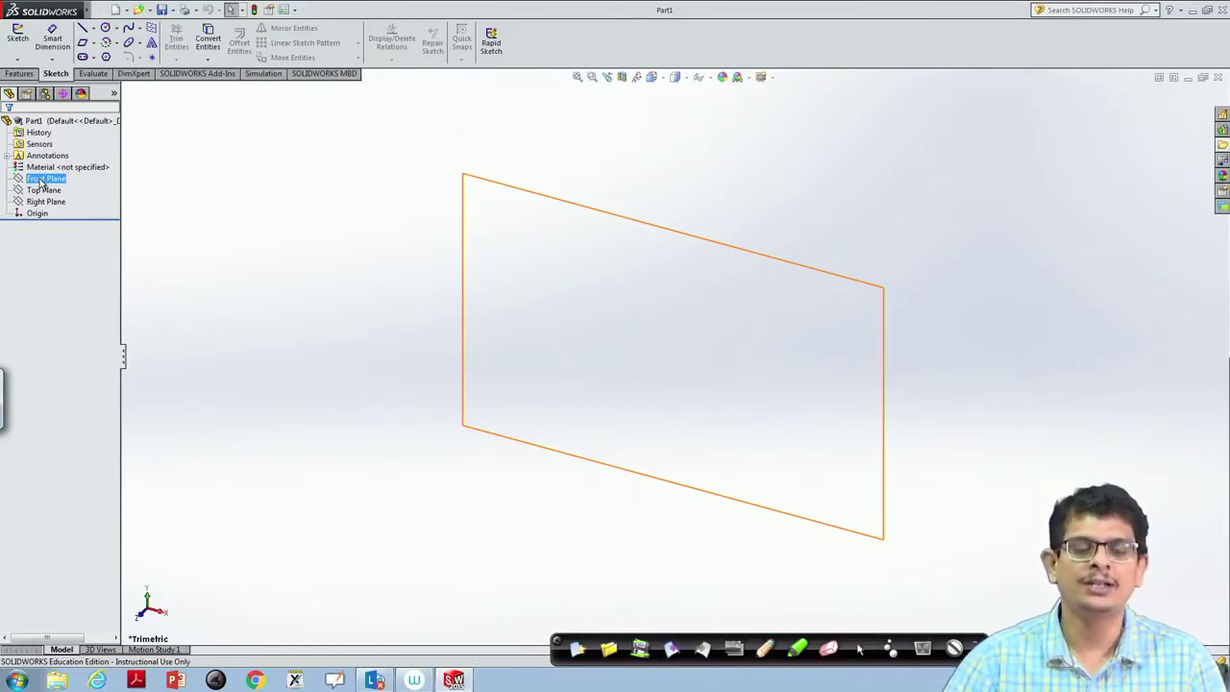
Turn the view Normal To the Front Plane and draw a short horizontal line above the origin
{"action": "right_click", "coordinate": [42, 181]}
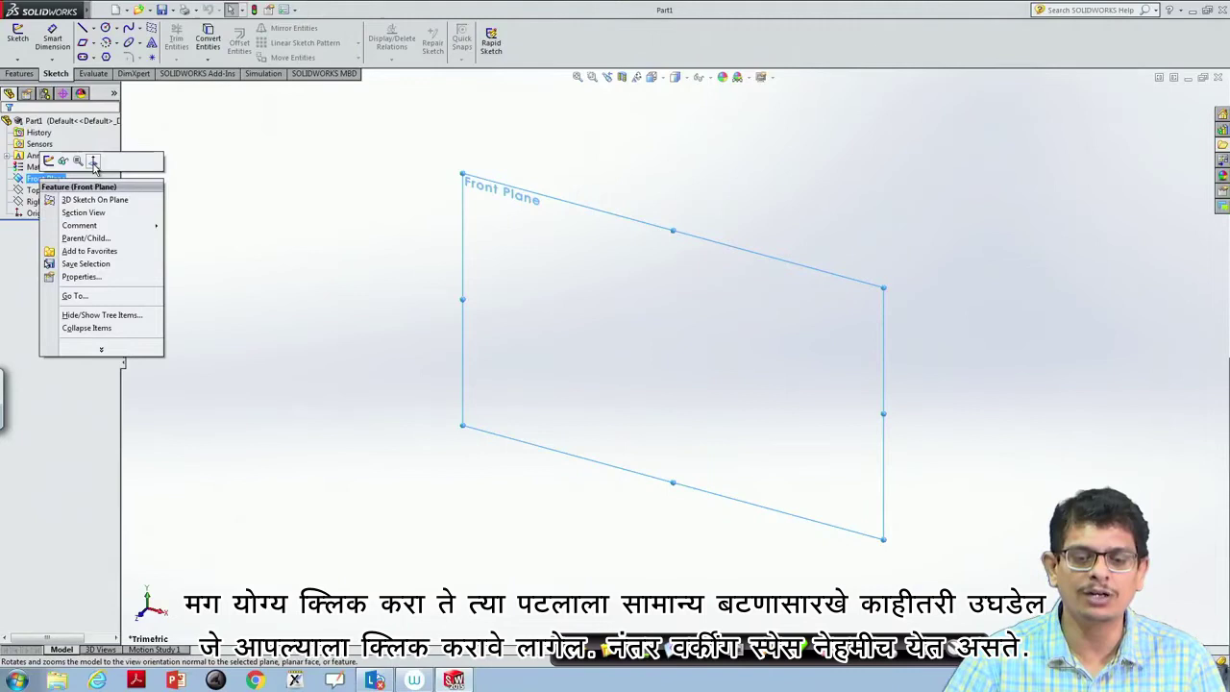
{"action": "left_click", "coordinate": [93, 161]}
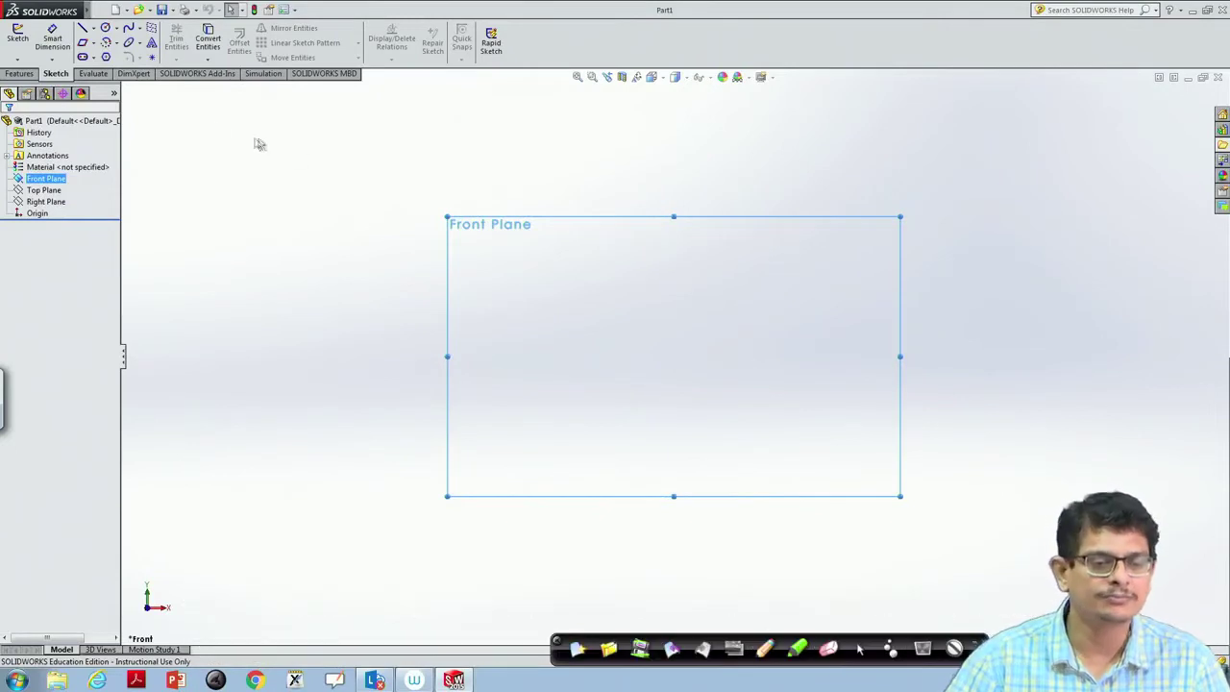
{"action": "left_click", "coordinate": [94, 32]}
{"action": "left_click", "coordinate": [105, 40]}
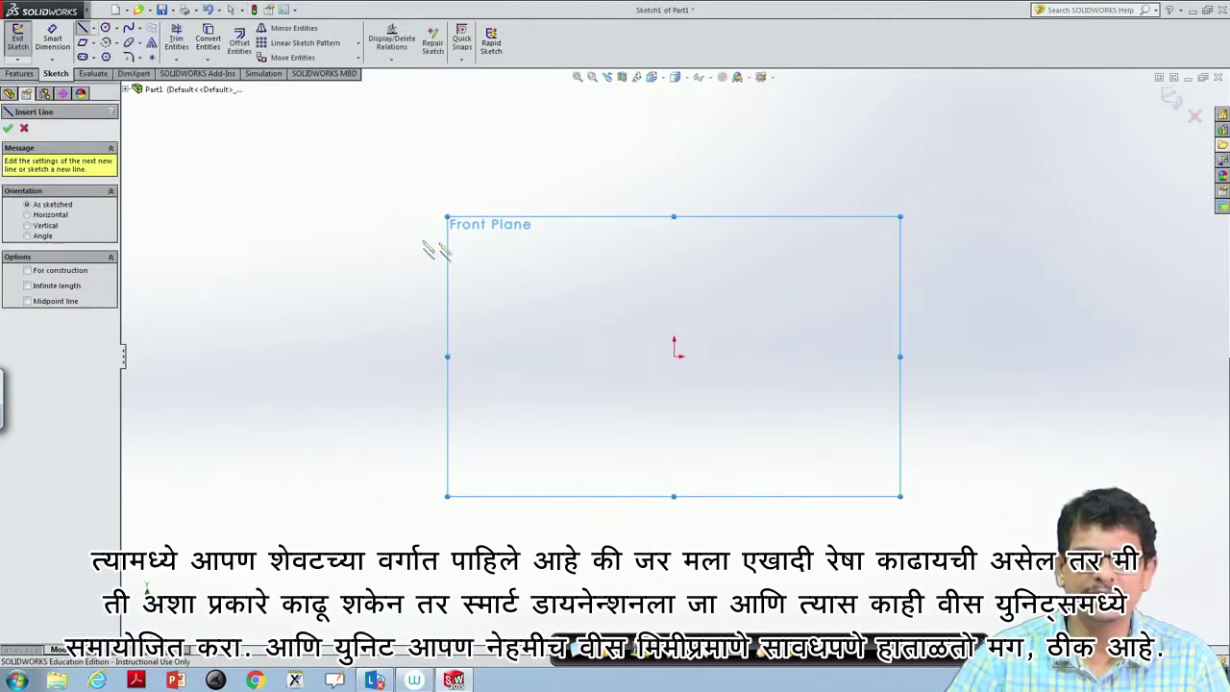
{"action": "left_click", "coordinate": [471, 253]}
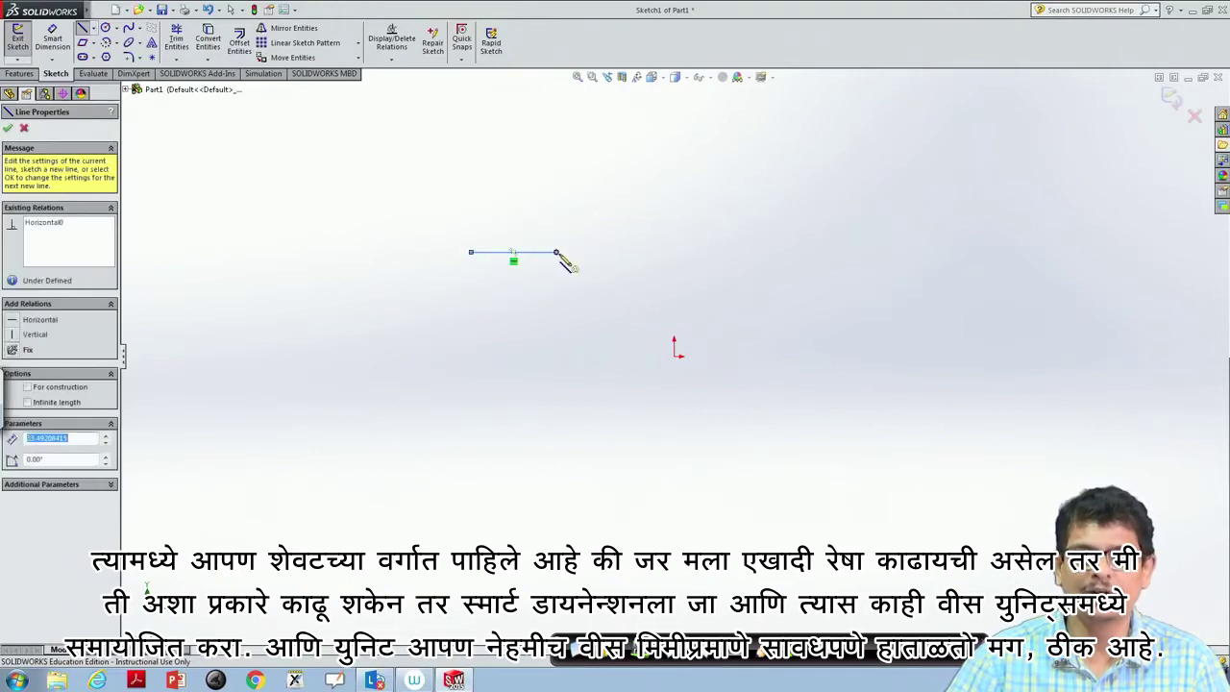
{"action": "key", "text": "Escape"}
{"action": "key", "text": "Escape"}
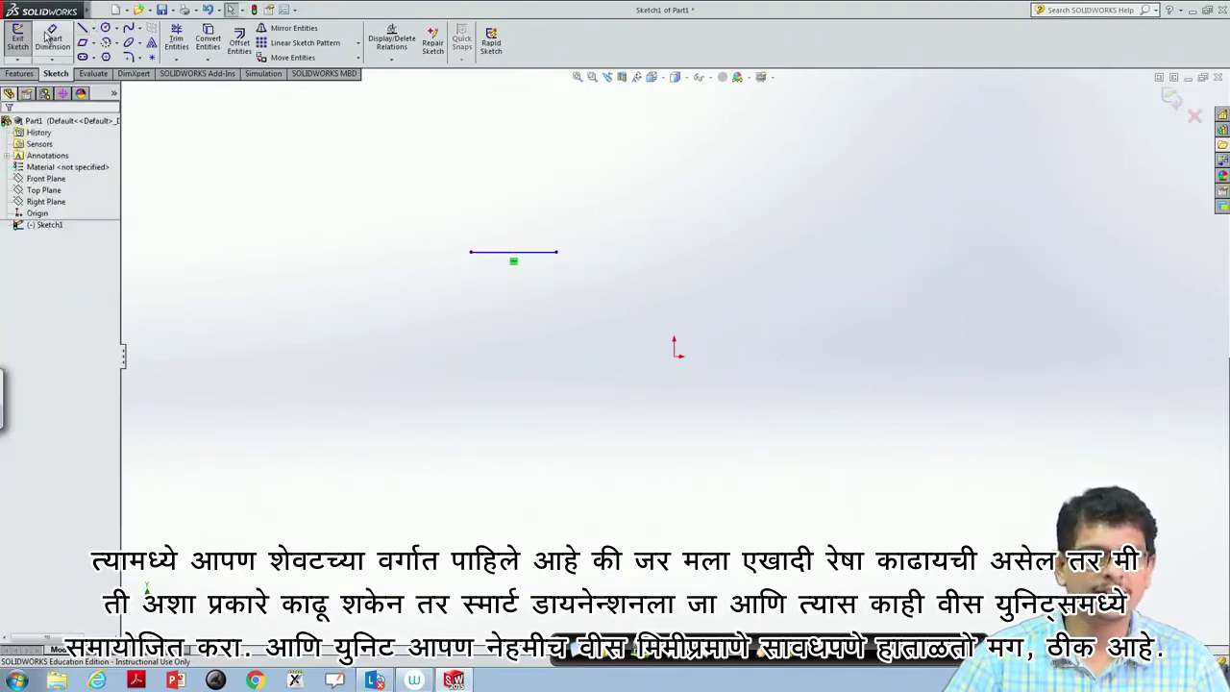
Dimension the horizontal line's length to 20 mm
{"action": "left_click", "coordinate": [48, 39]}
{"action": "left_click", "coordinate": [510, 252]}
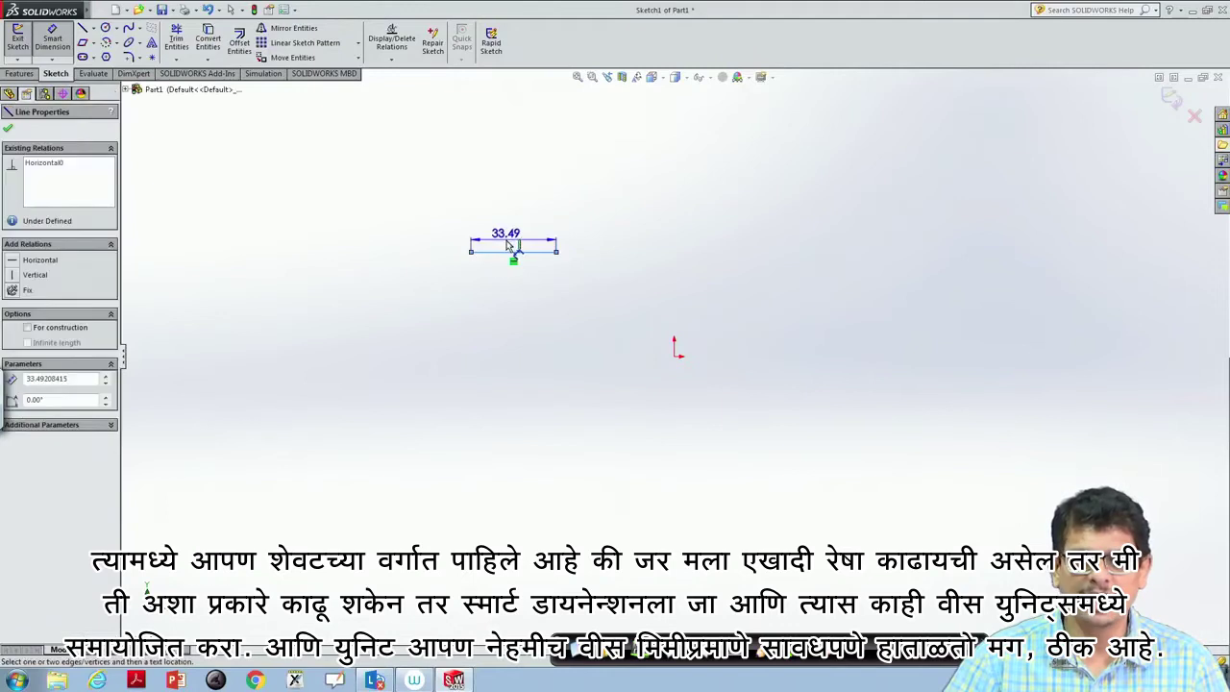
{"action": "left_click", "coordinate": [509, 246]}
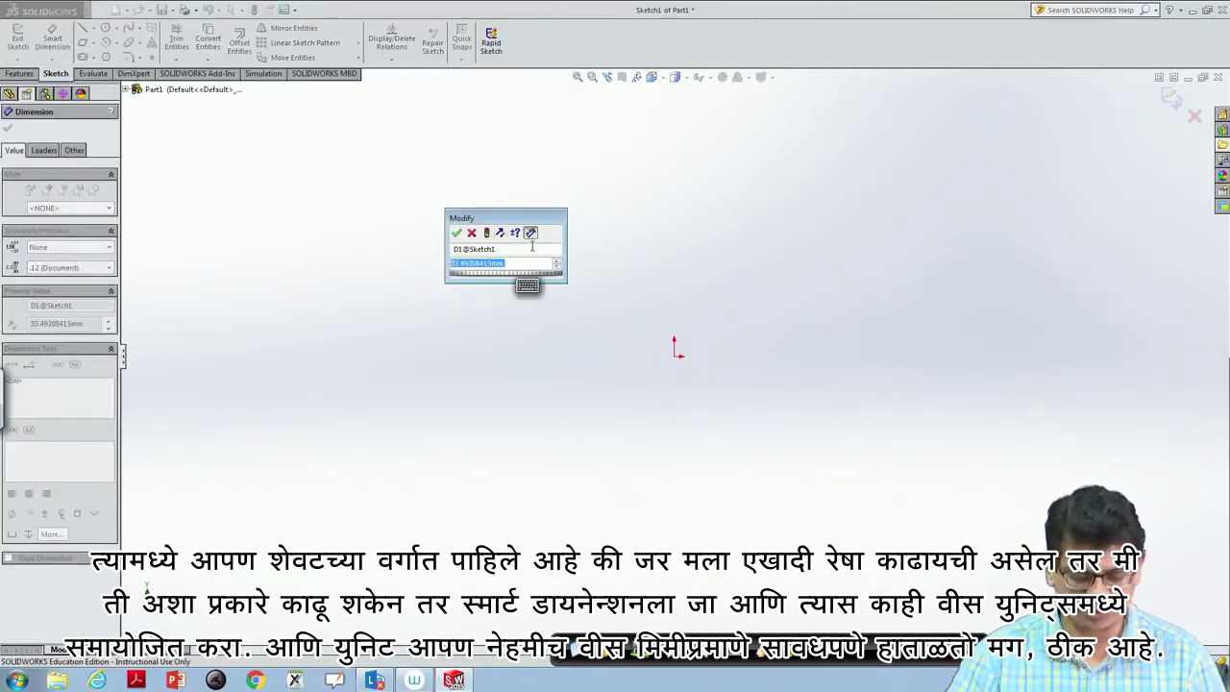
{"action": "type", "text": "20"}
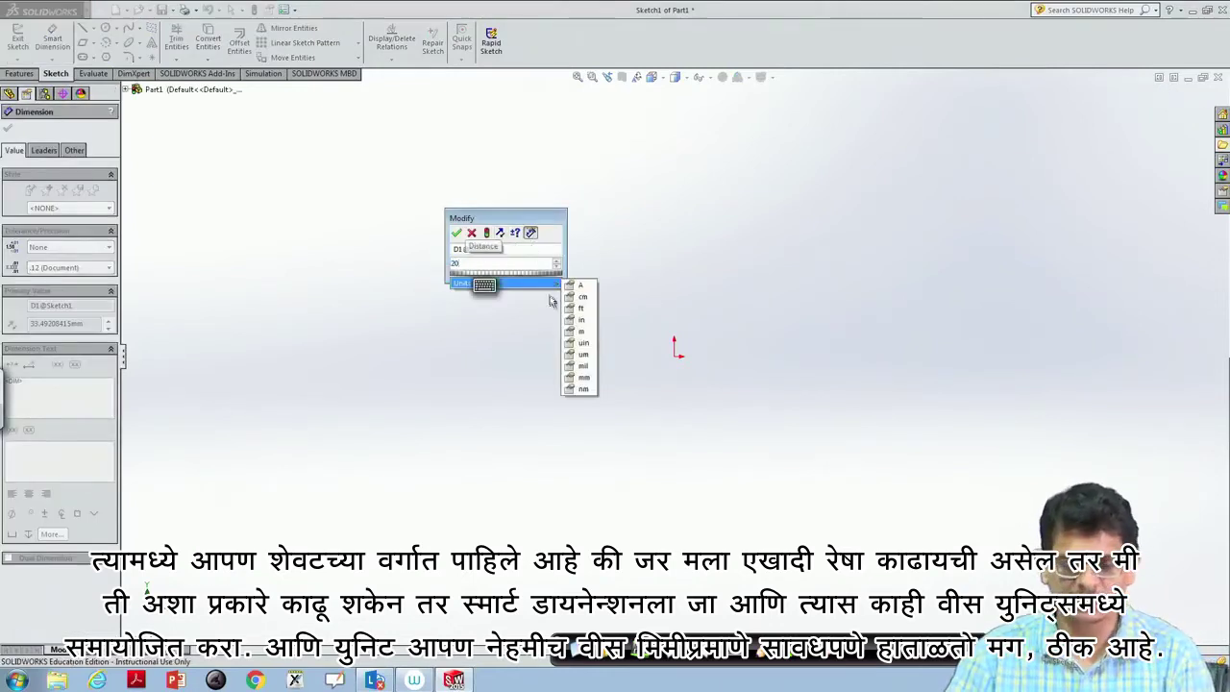
{"action": "left_click", "coordinate": [588, 377]}
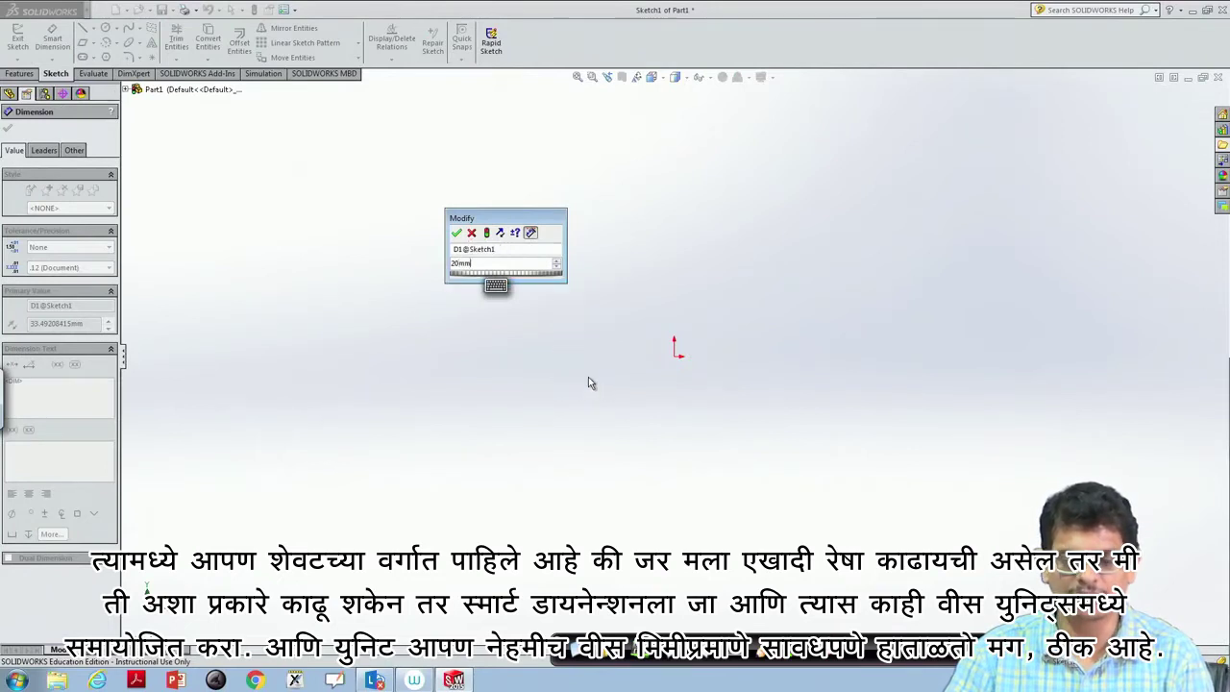
{"action": "left_click", "coordinate": [456, 233]}
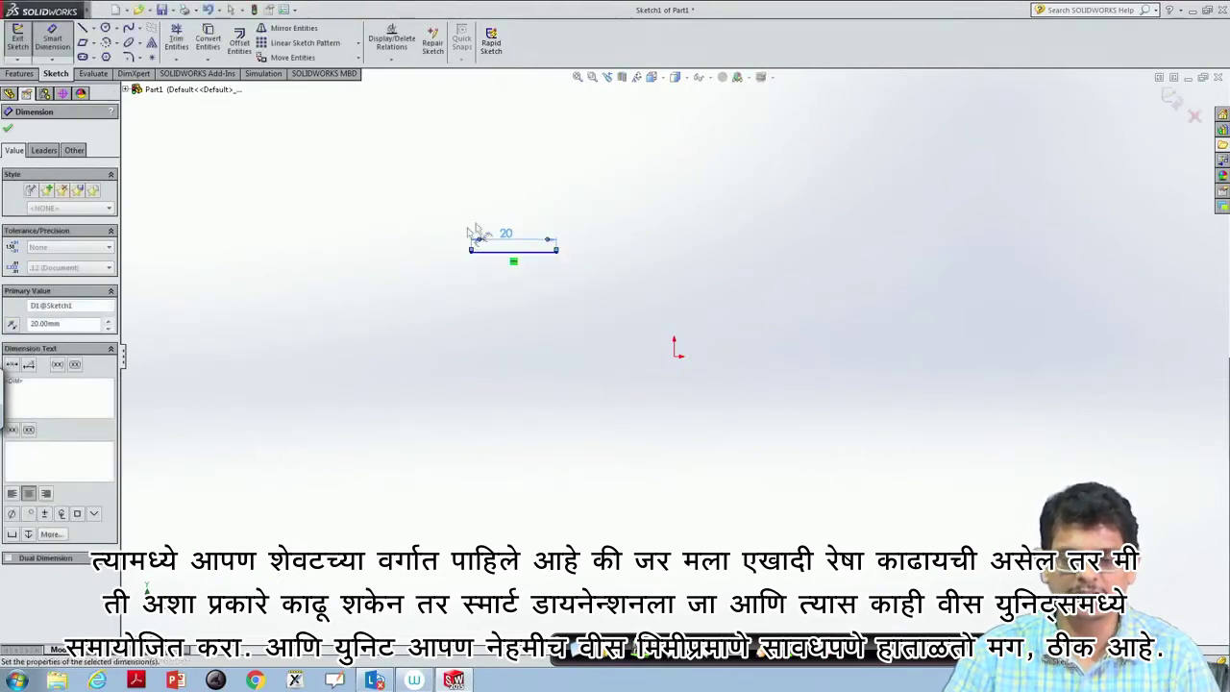
{"action": "key", "text": "Escape"}
{"action": "key", "text": "Escape"}
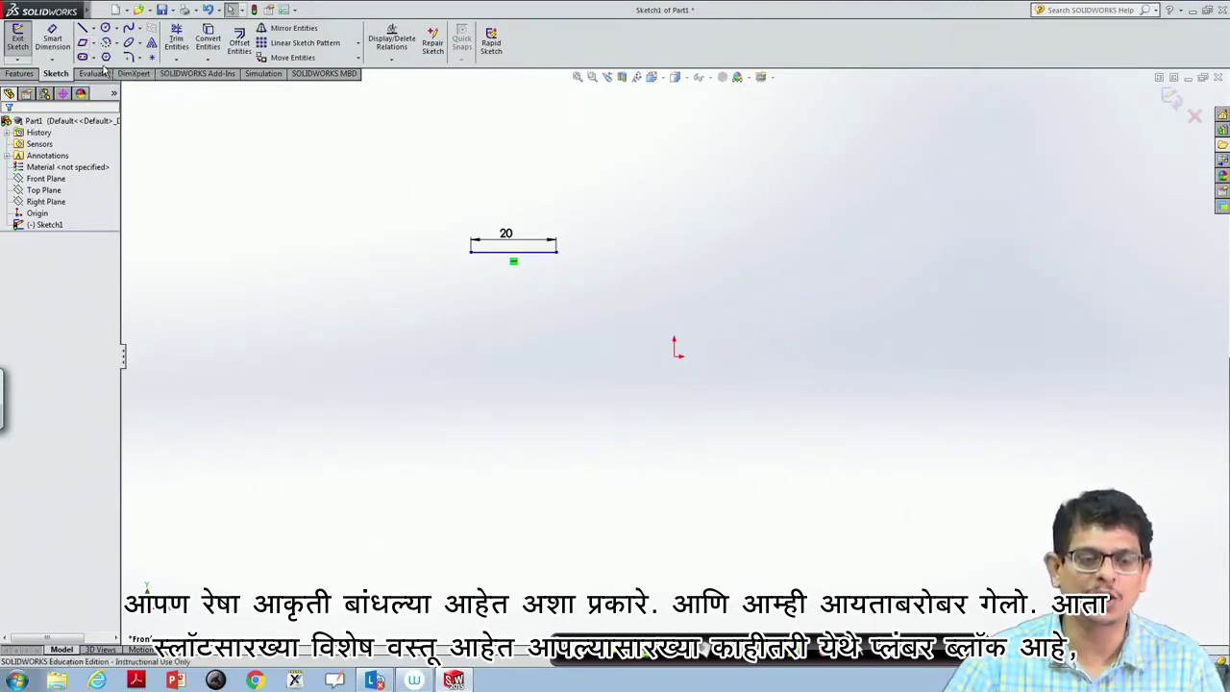
{"action": "left_click", "coordinate": [94, 59]}
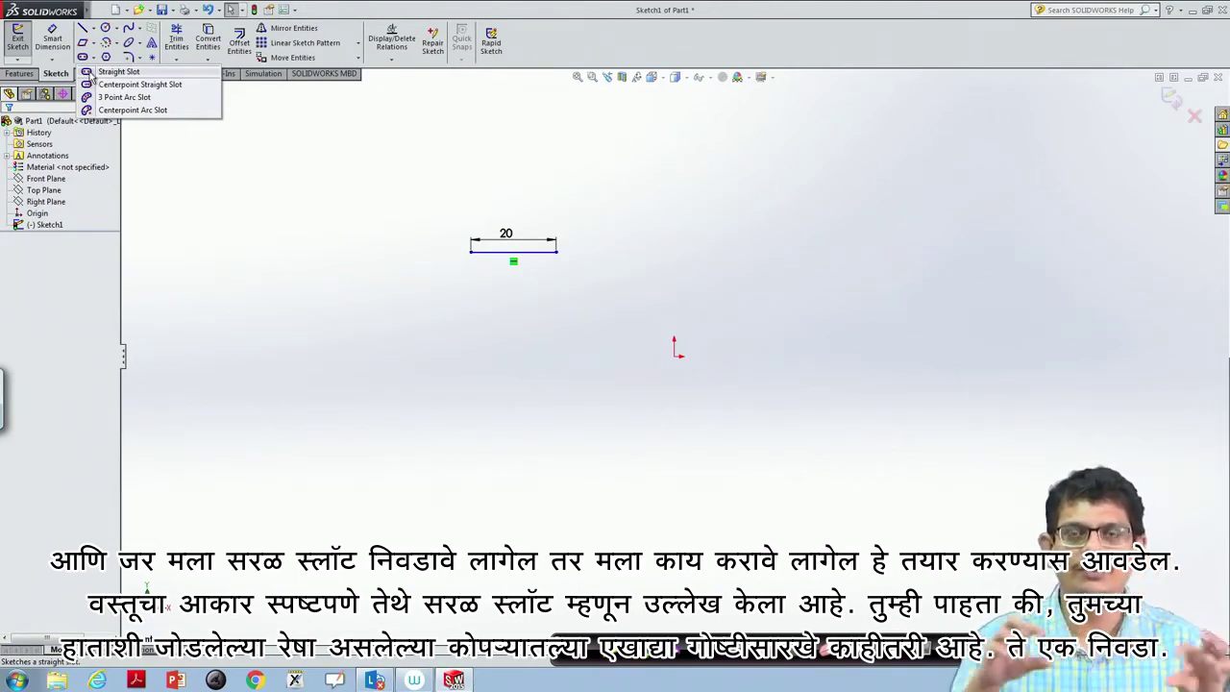
{"action": "left_click", "coordinate": [90, 76]}
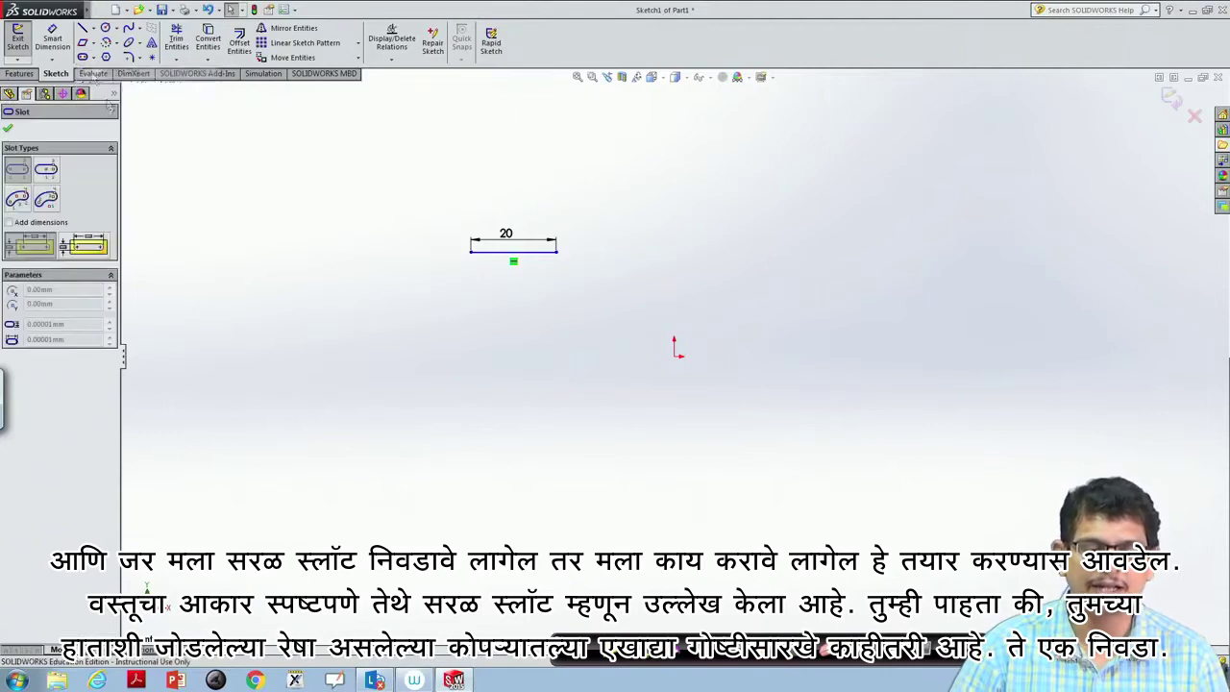
{"action": "left_click", "coordinate": [410, 337]}
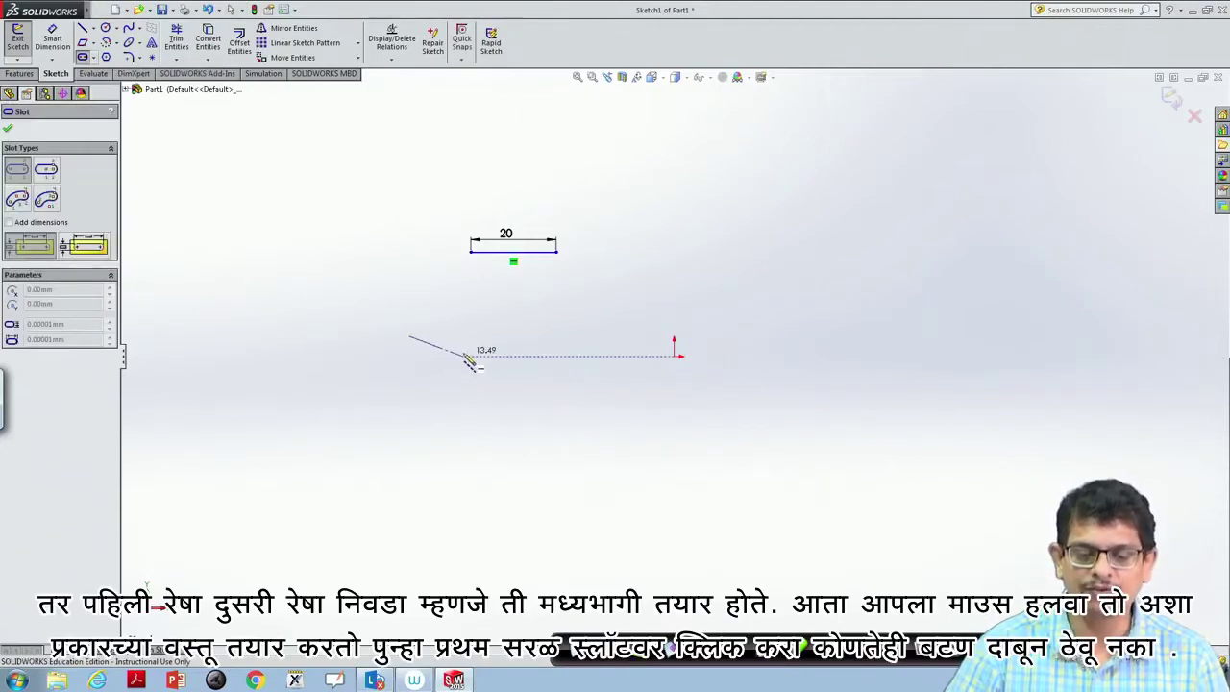
{"action": "left_click", "coordinate": [574, 336]}
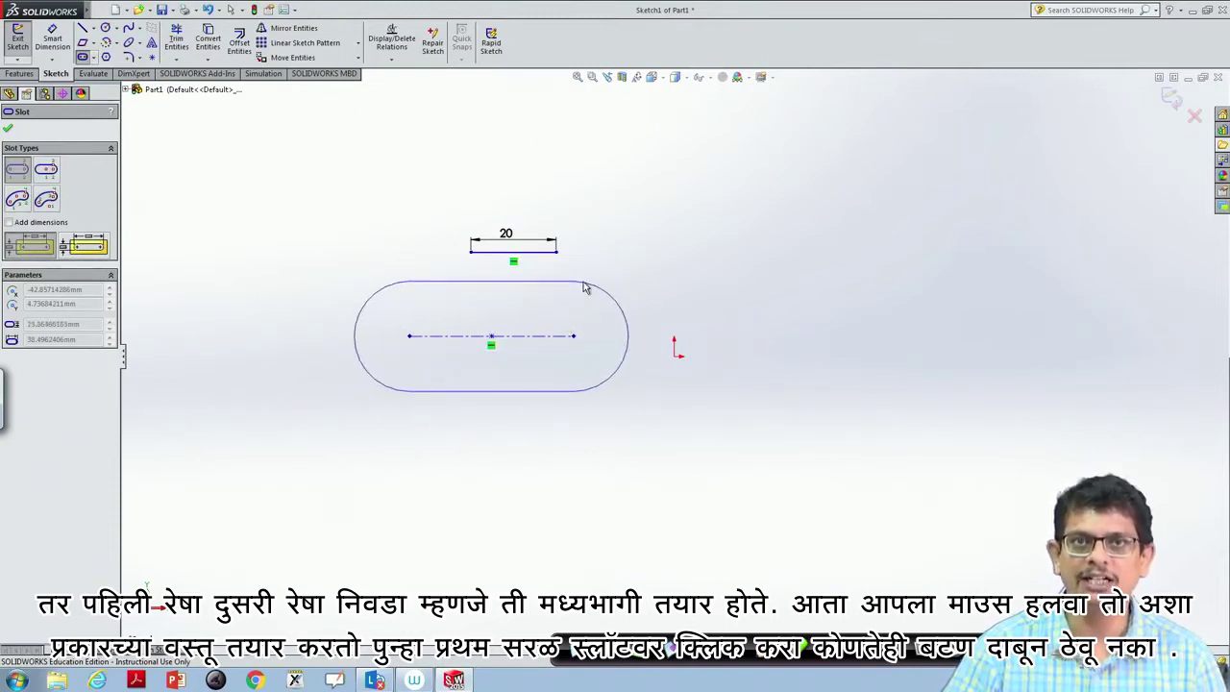
{"action": "key", "text": "Escape"}
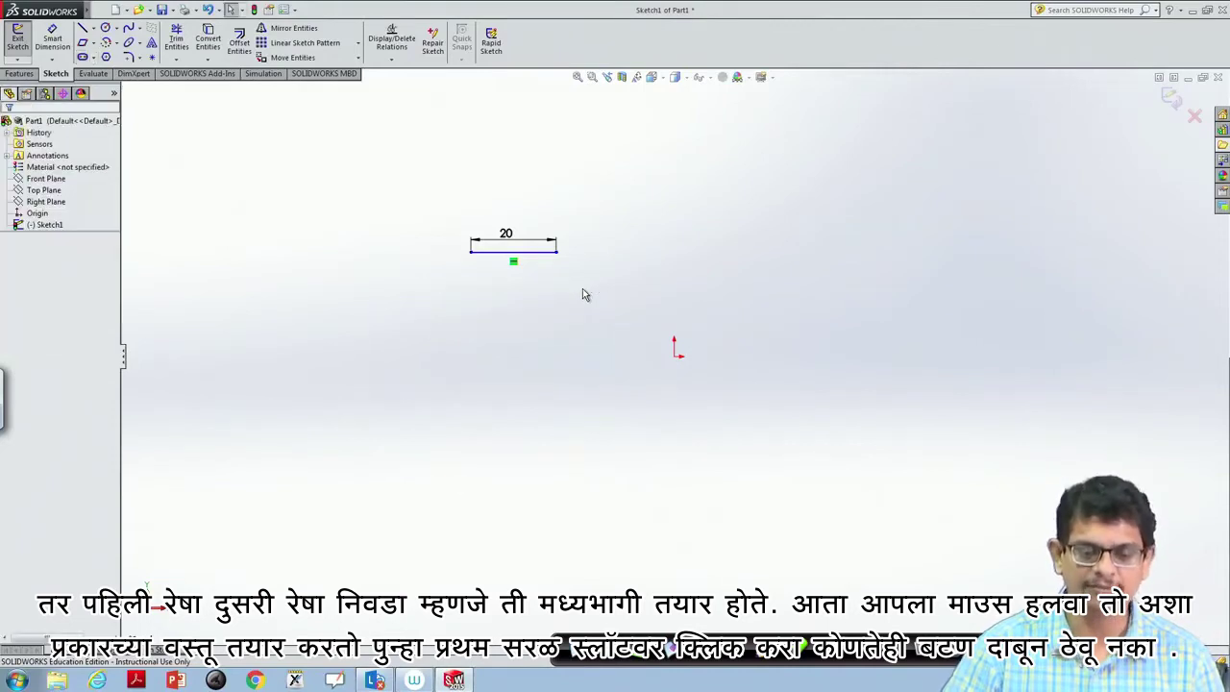
Draw a horizontal straight slot left of the origin, below the 20 mm line
{"action": "left_click", "coordinate": [93, 60]}
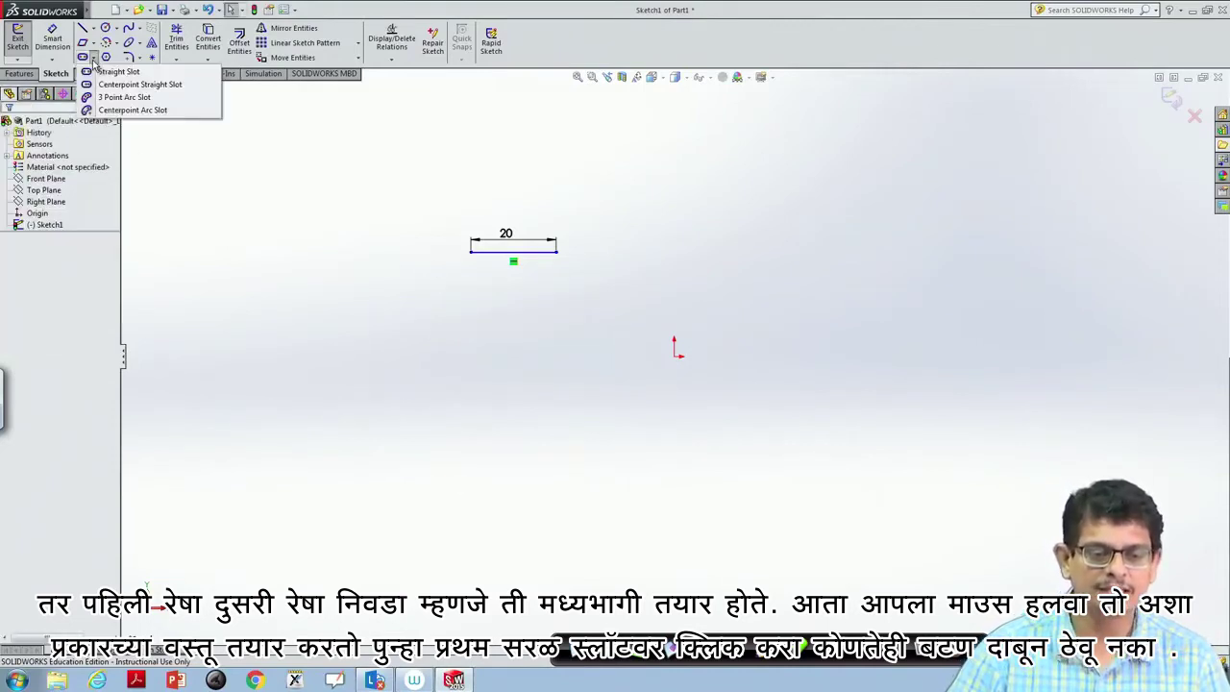
{"action": "left_click", "coordinate": [115, 71]}
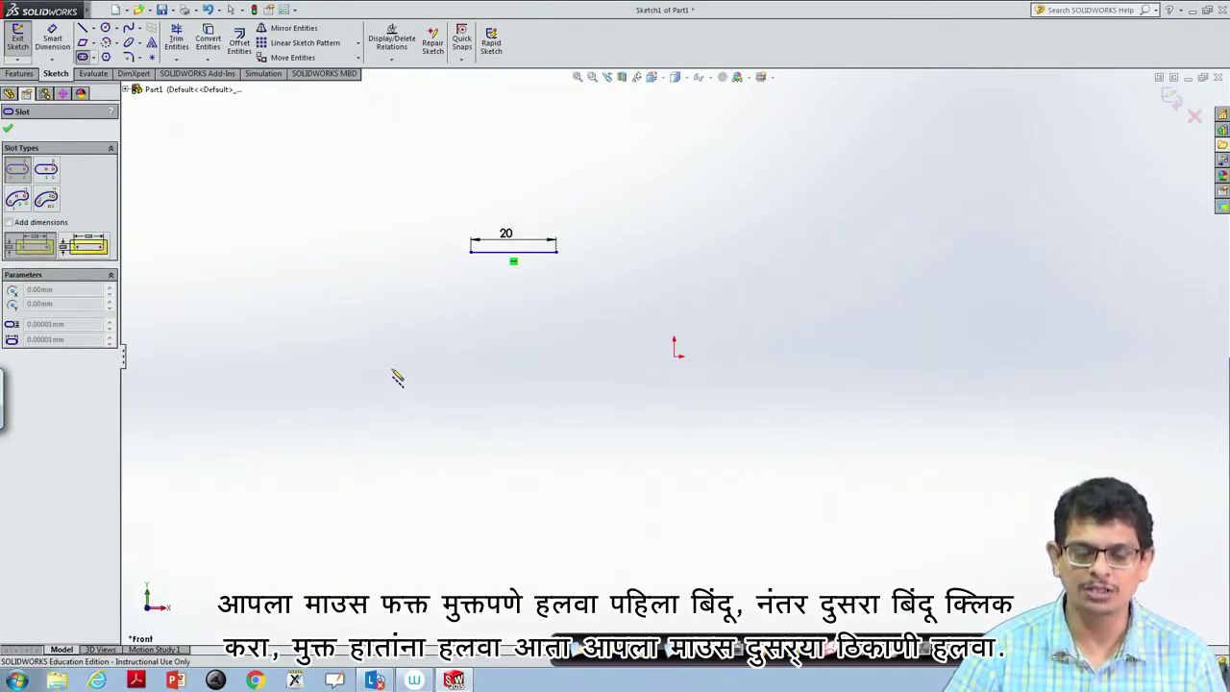
{"action": "left_click", "coordinate": [392, 369]}
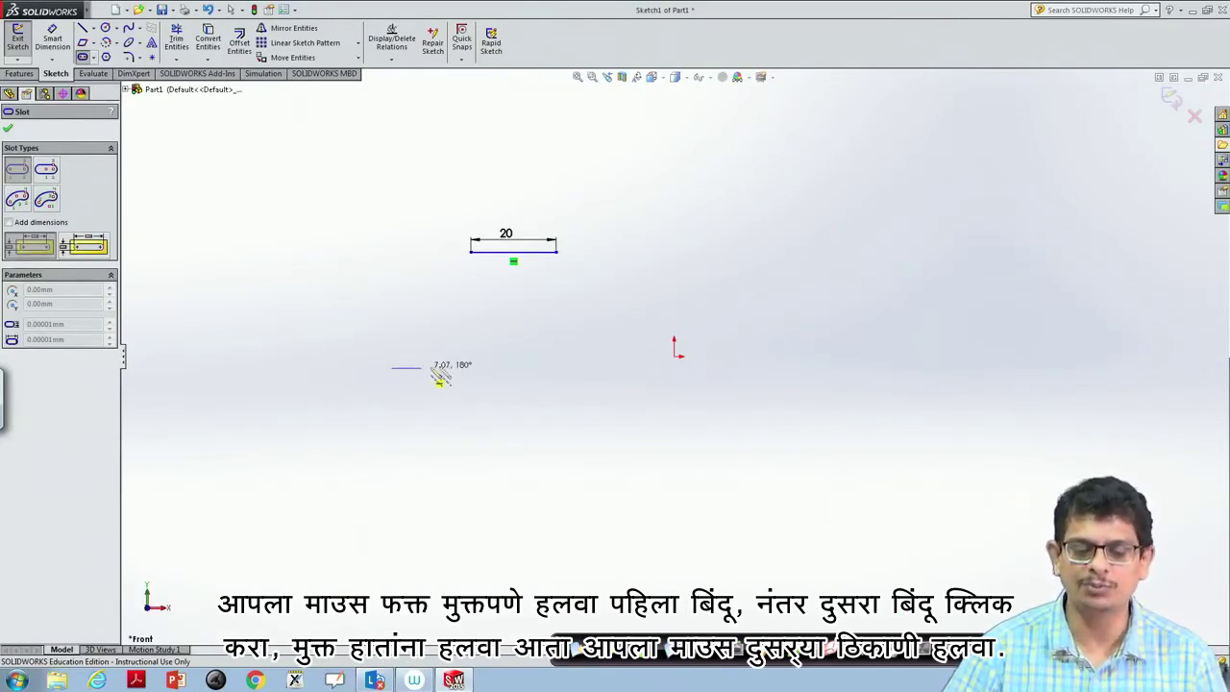
{"action": "left_click", "coordinate": [562, 368]}
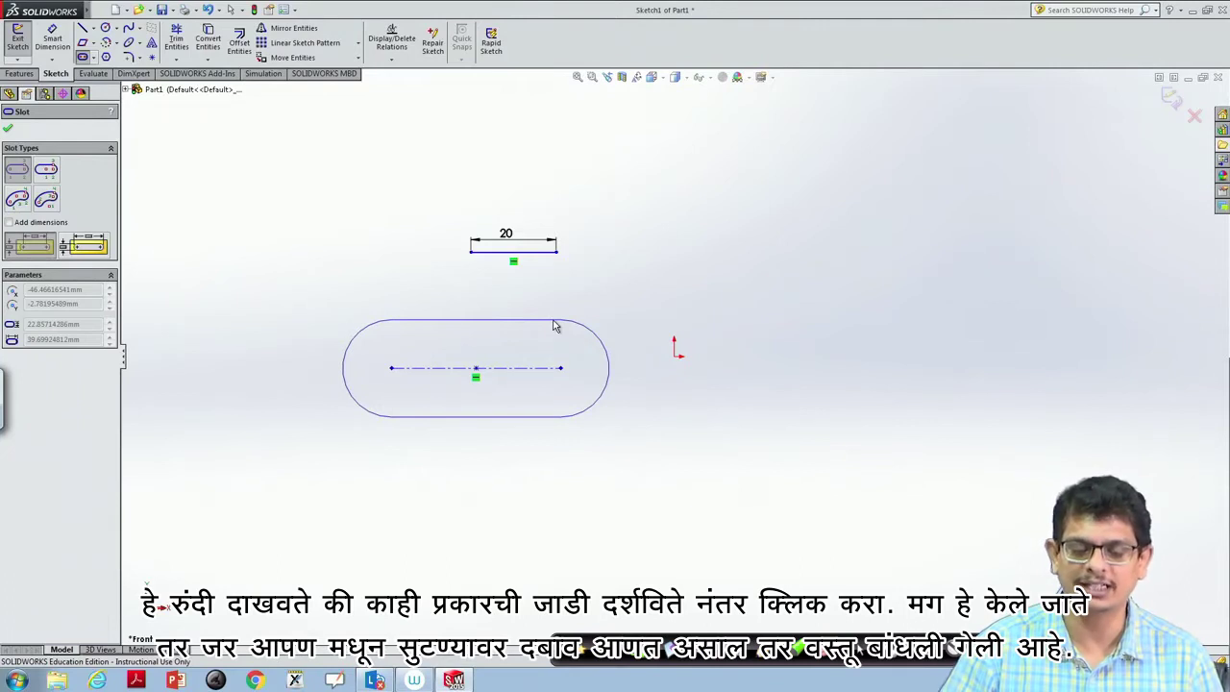
{"action": "left_click", "coordinate": [554, 326]}
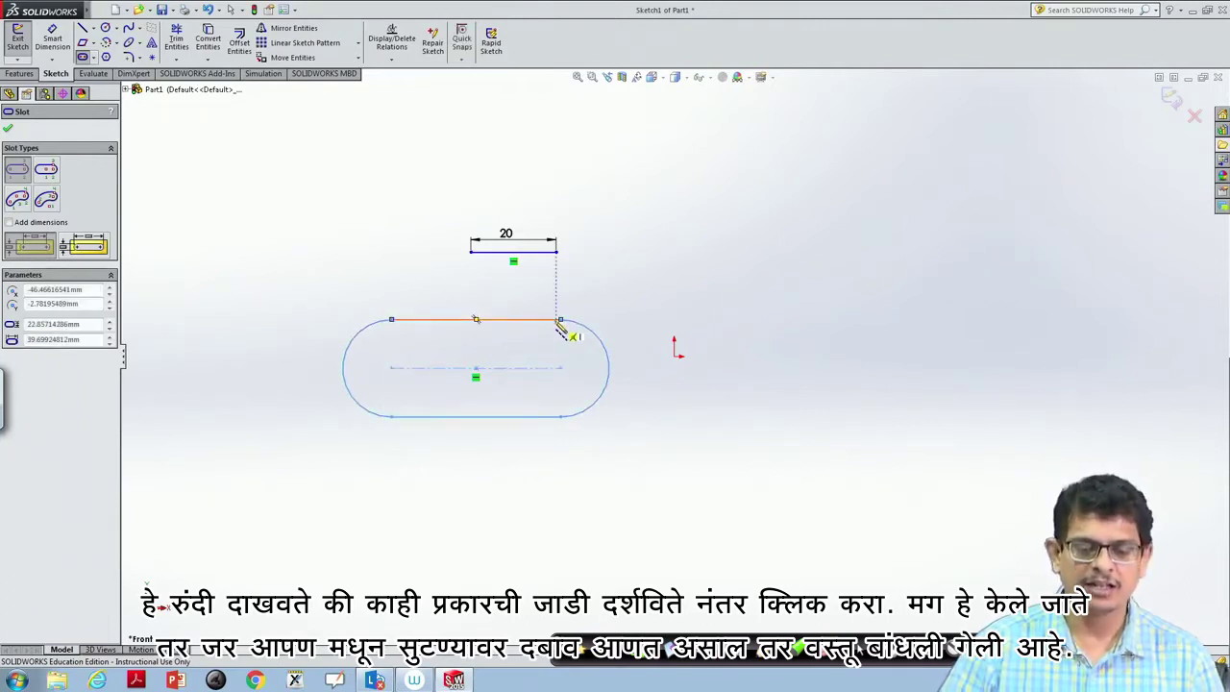
{"action": "key", "text": "Escape"}
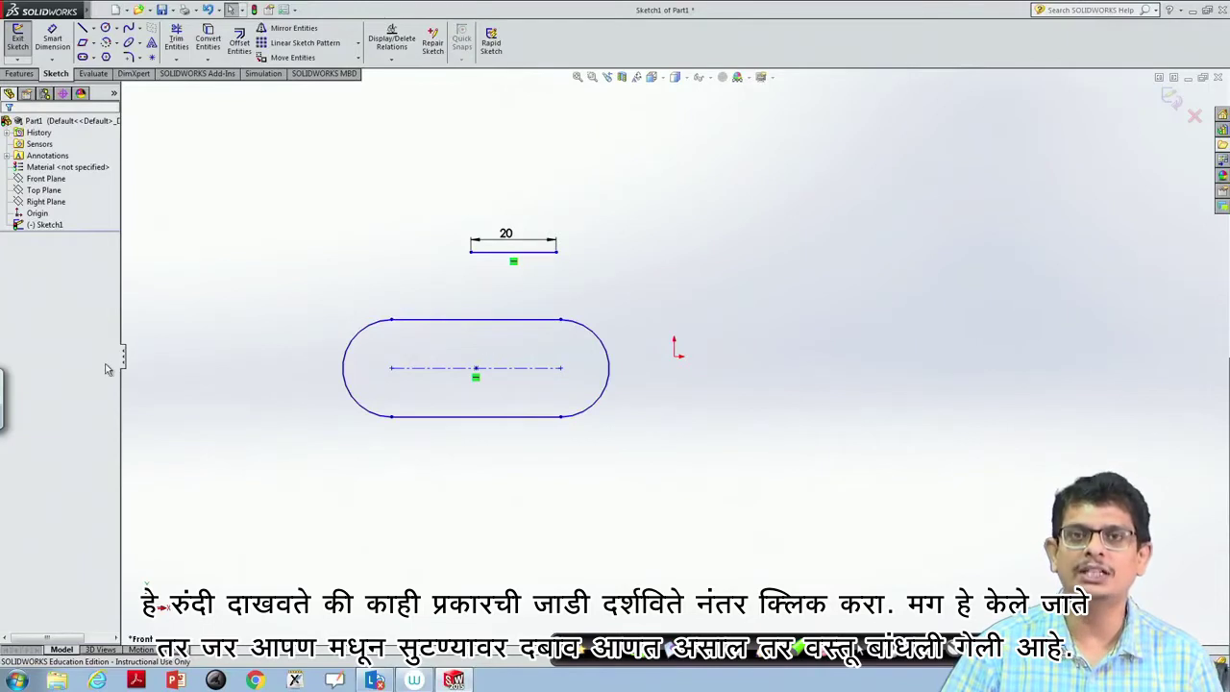
Dimension the slot's top straight edge to 40 mm, placed above the slot
{"action": "left_click", "coordinate": [52, 41]}
{"action": "left_click", "coordinate": [439, 323]}
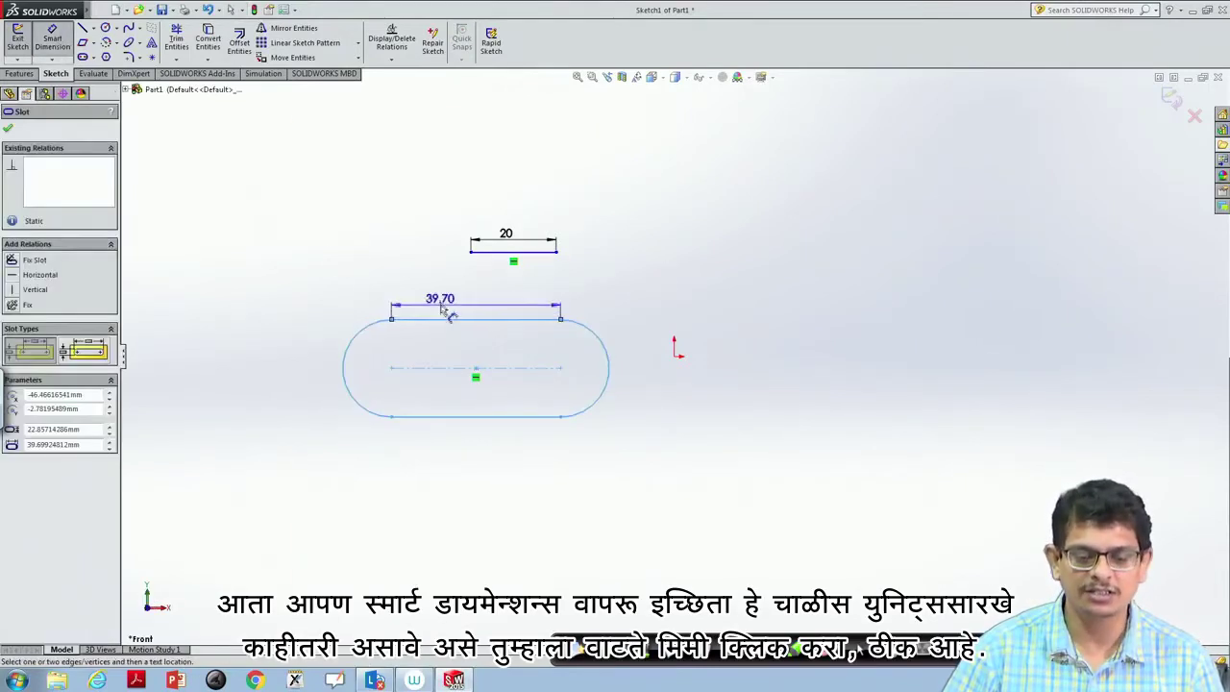
{"action": "left_click", "coordinate": [487, 301]}
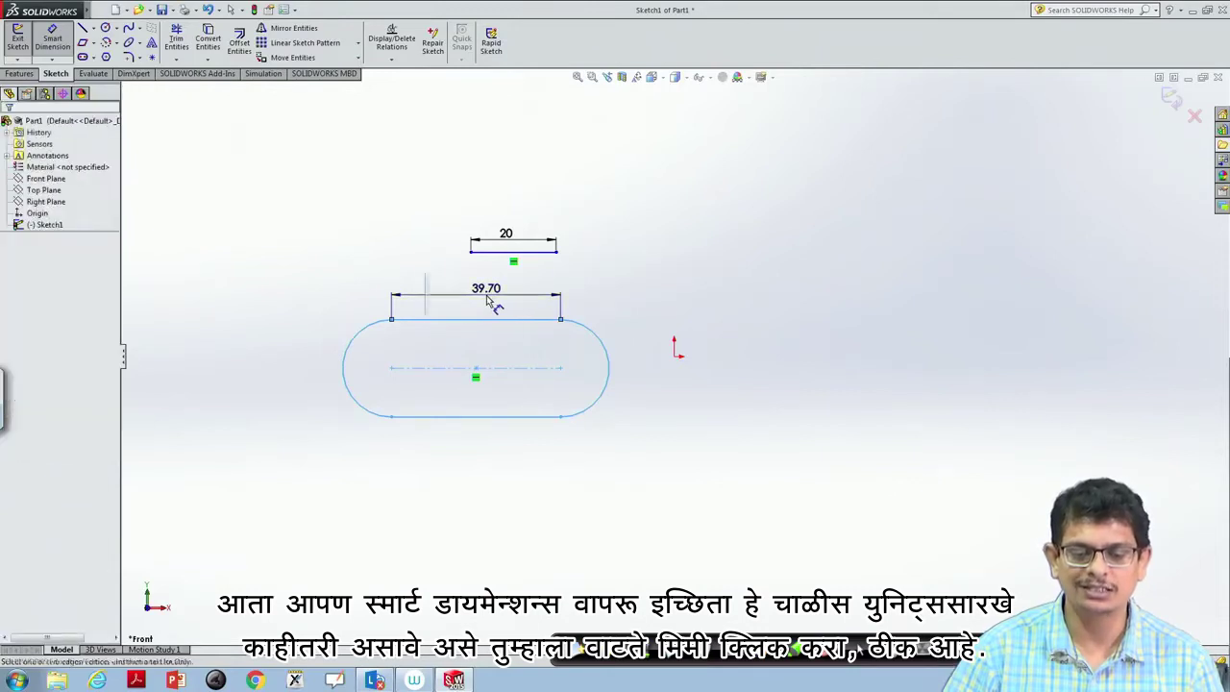
{"action": "type", "text": "40"}
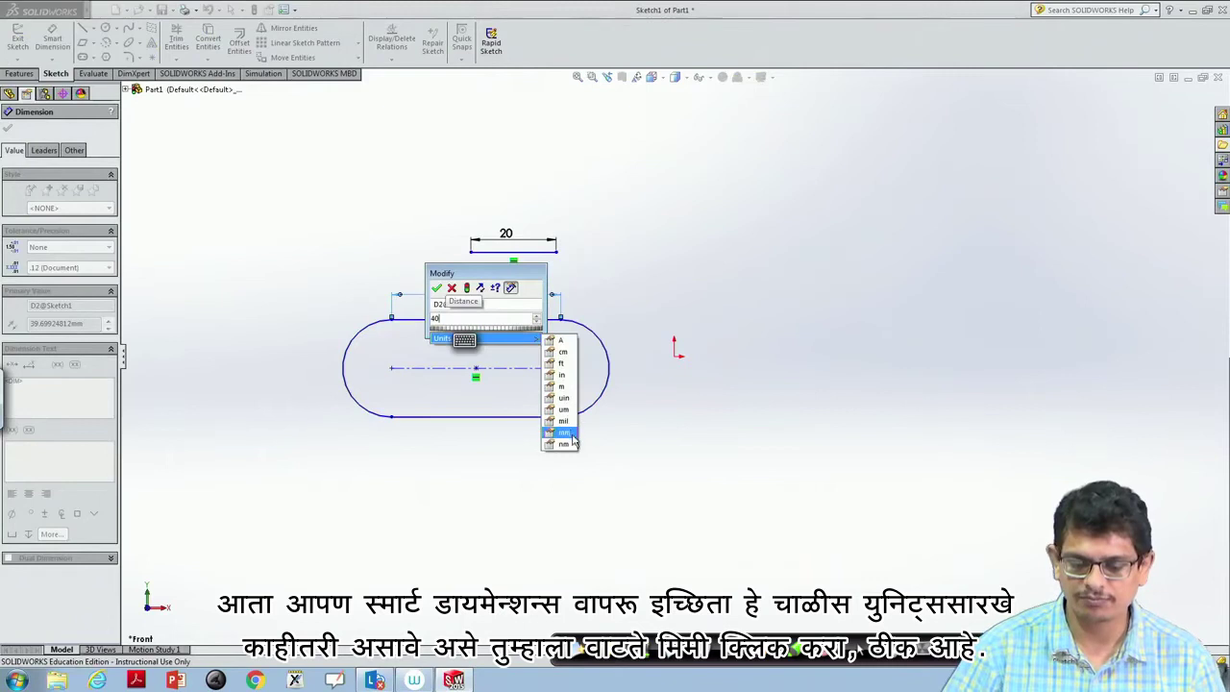
{"action": "left_click", "coordinate": [563, 431]}
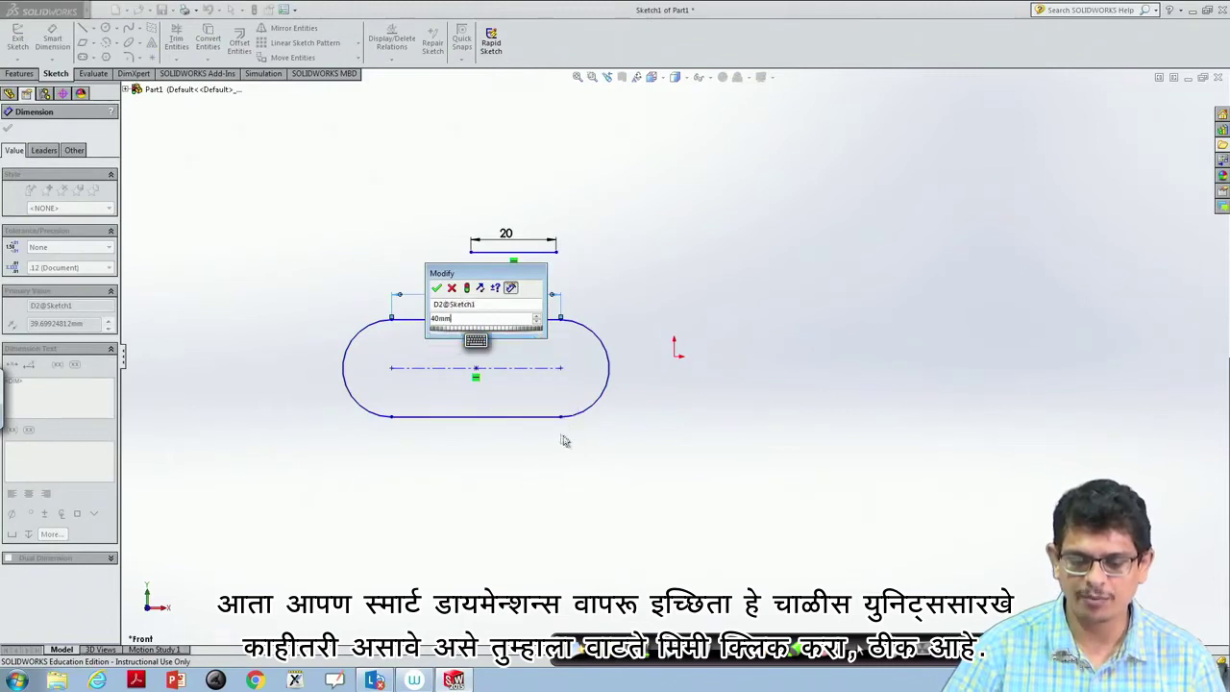
{"action": "left_click", "coordinate": [436, 288]}
{"action": "key", "text": "Escape"}
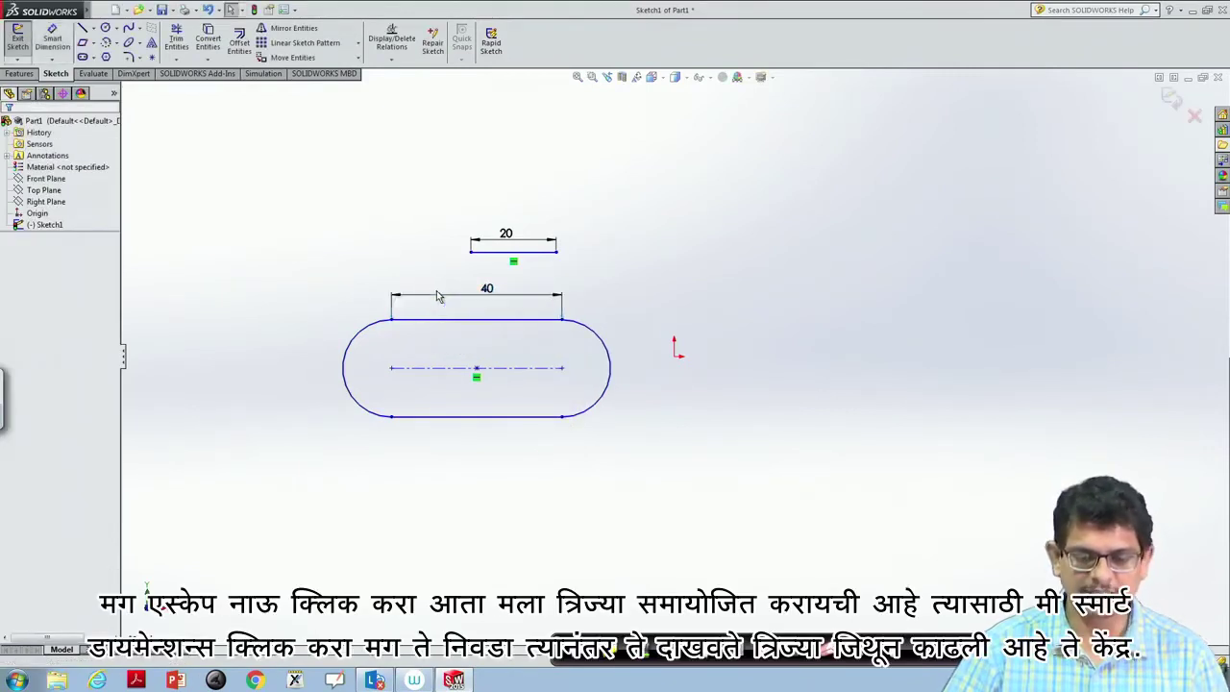
Give the slot's left rounded end a 10 mm radius dimension
{"action": "left_click", "coordinate": [52, 41]}
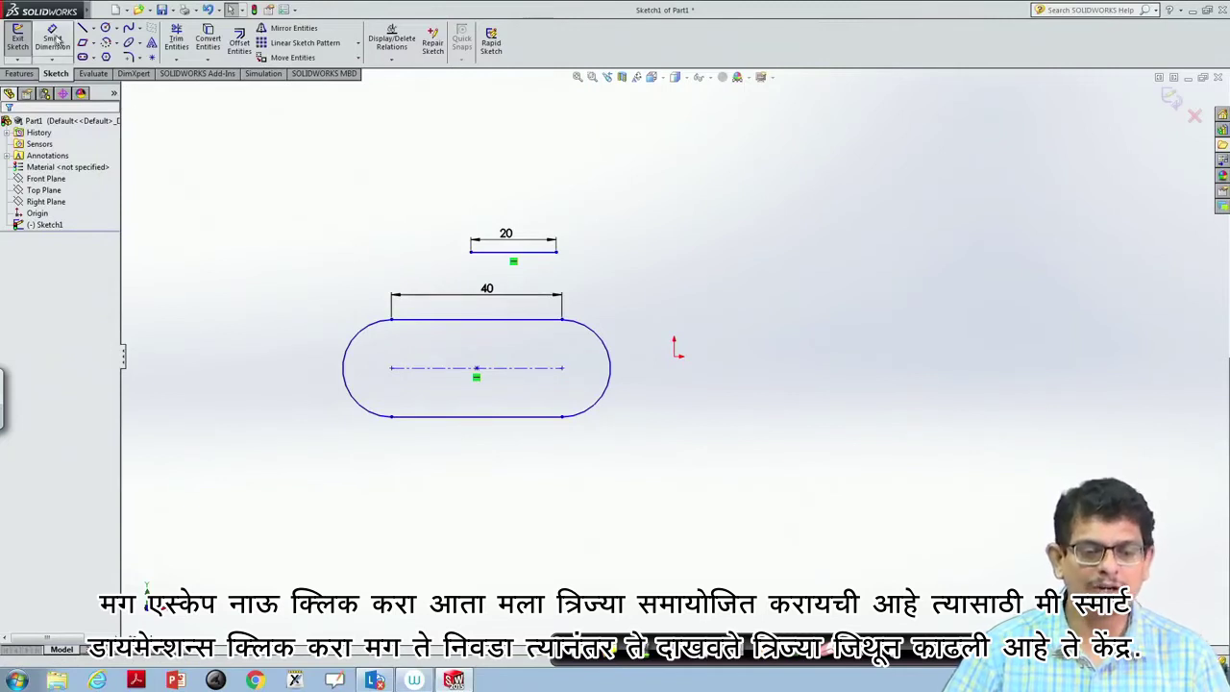
{"action": "left_click", "coordinate": [359, 337]}
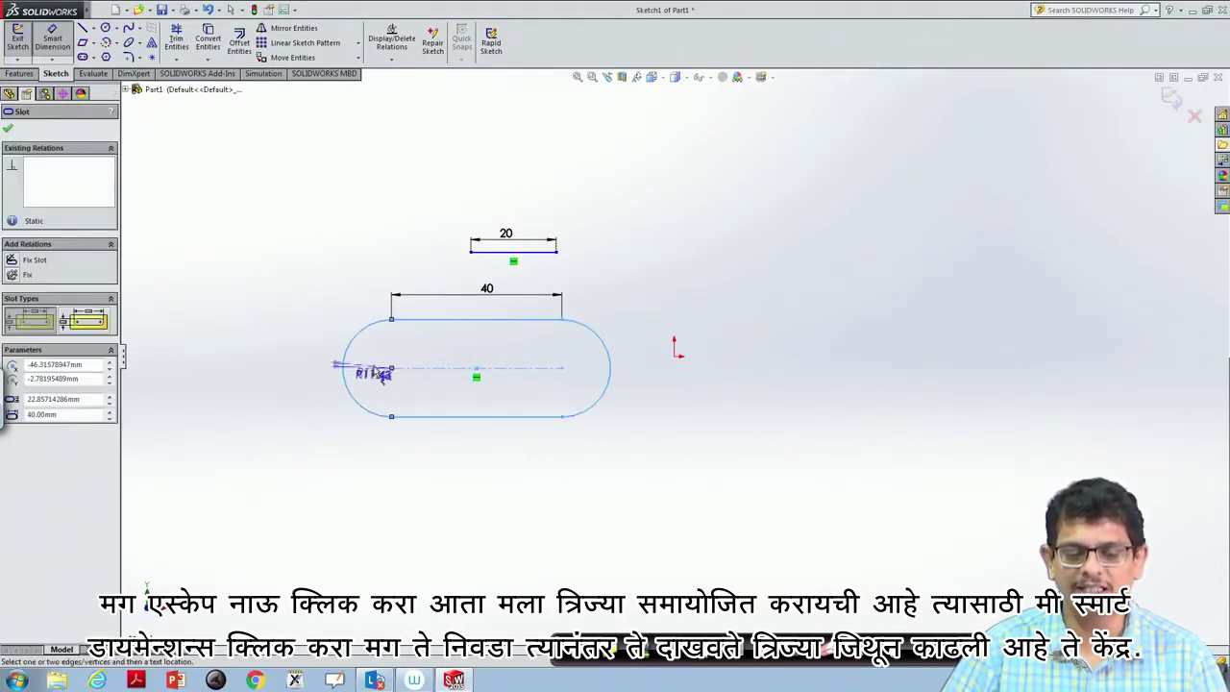
{"action": "left_click", "coordinate": [387, 355]}
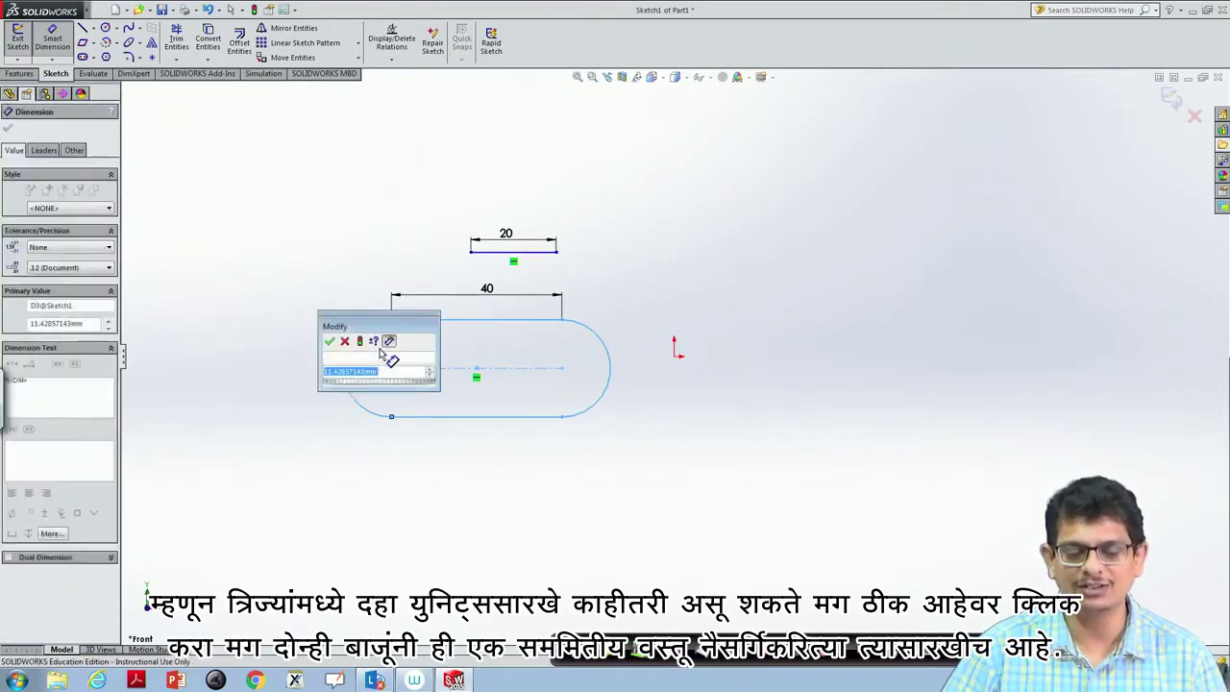
{"action": "type", "text": "10"}
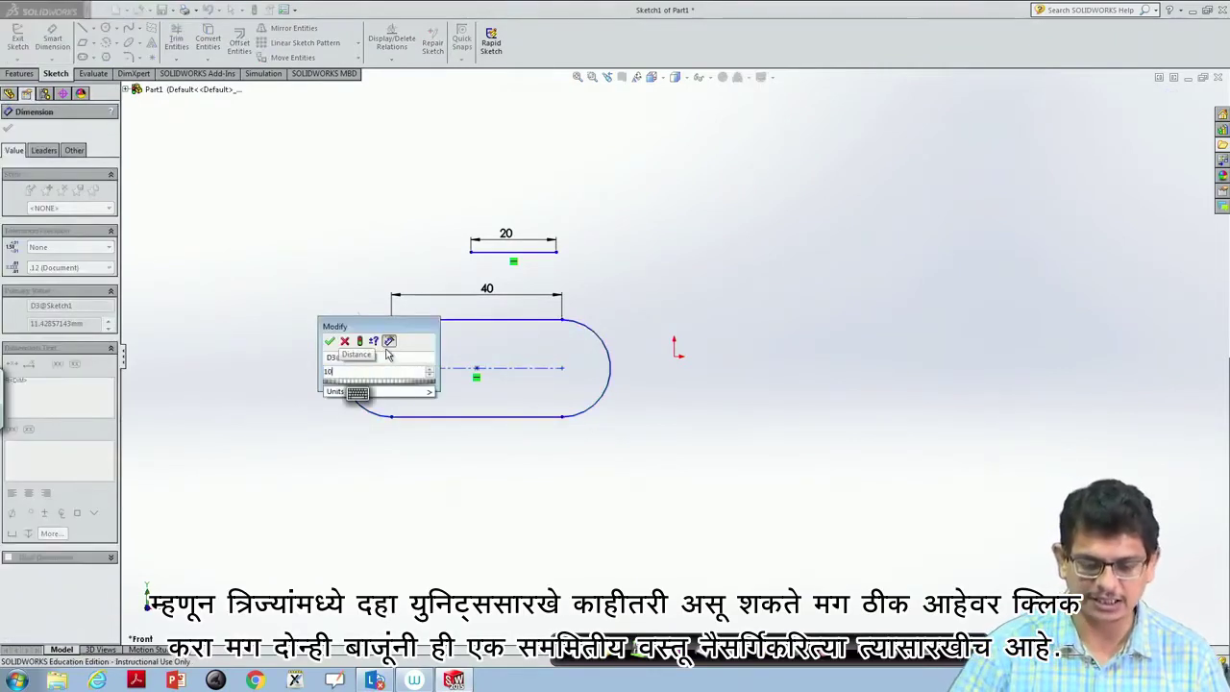
{"action": "left_click", "coordinate": [418, 395]}
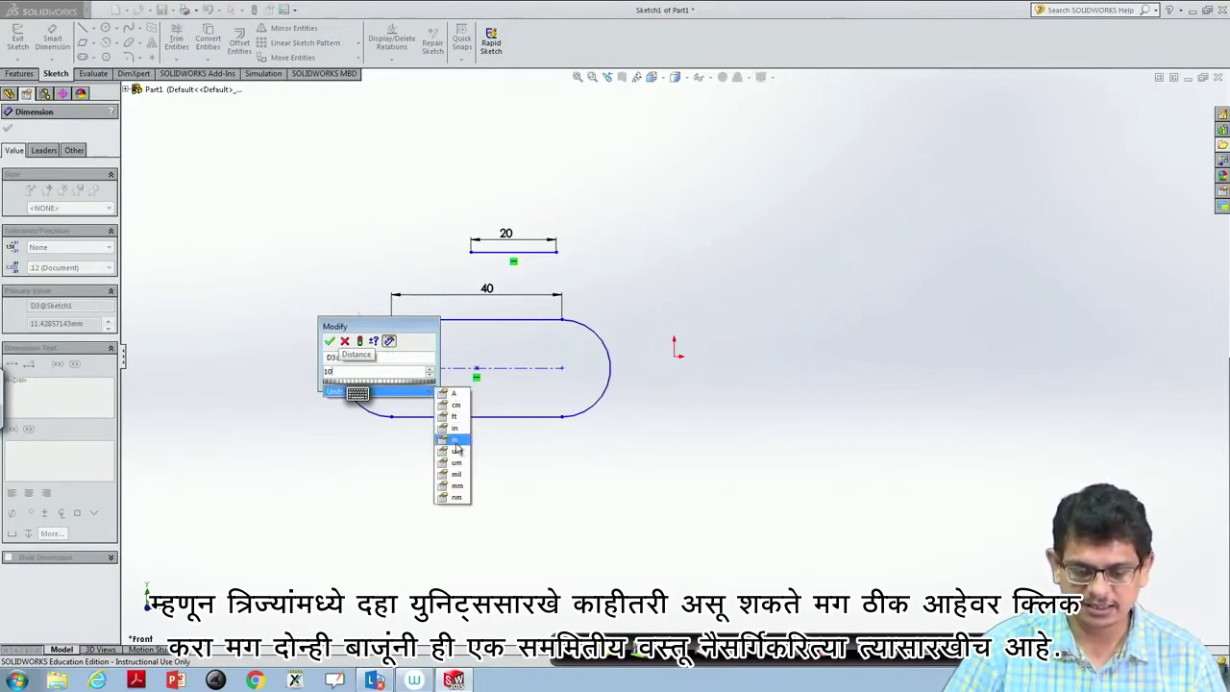
{"action": "left_click", "coordinate": [459, 486]}
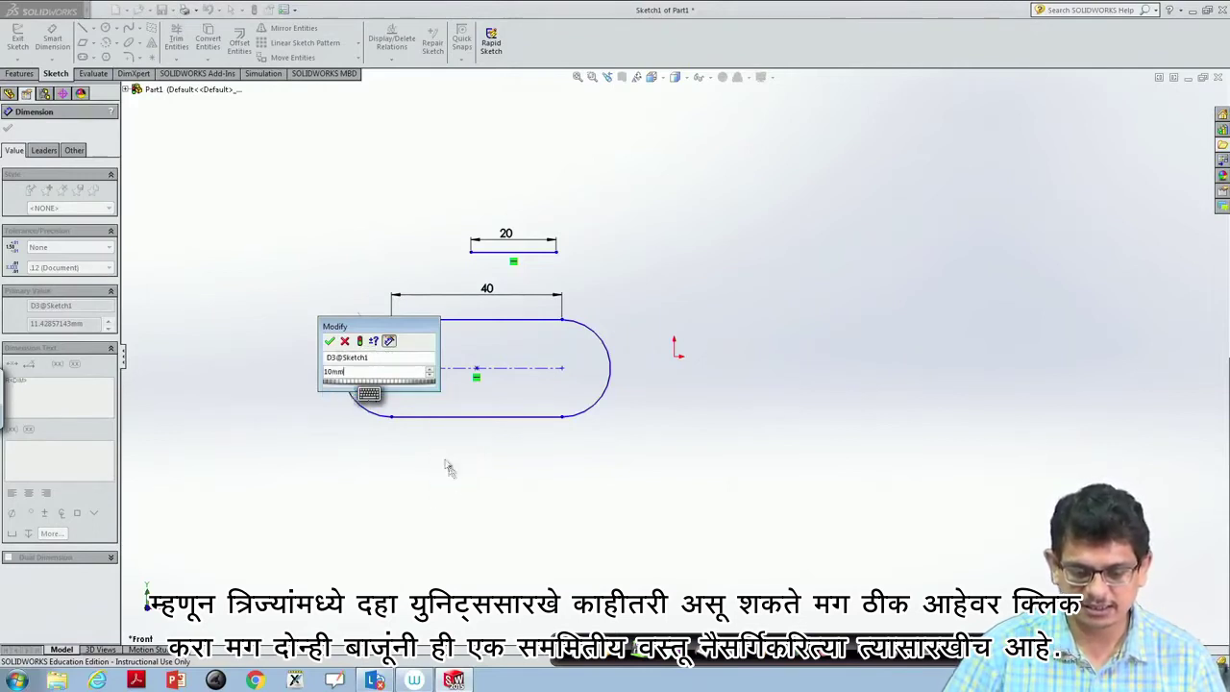
{"action": "left_click", "coordinate": [329, 341]}
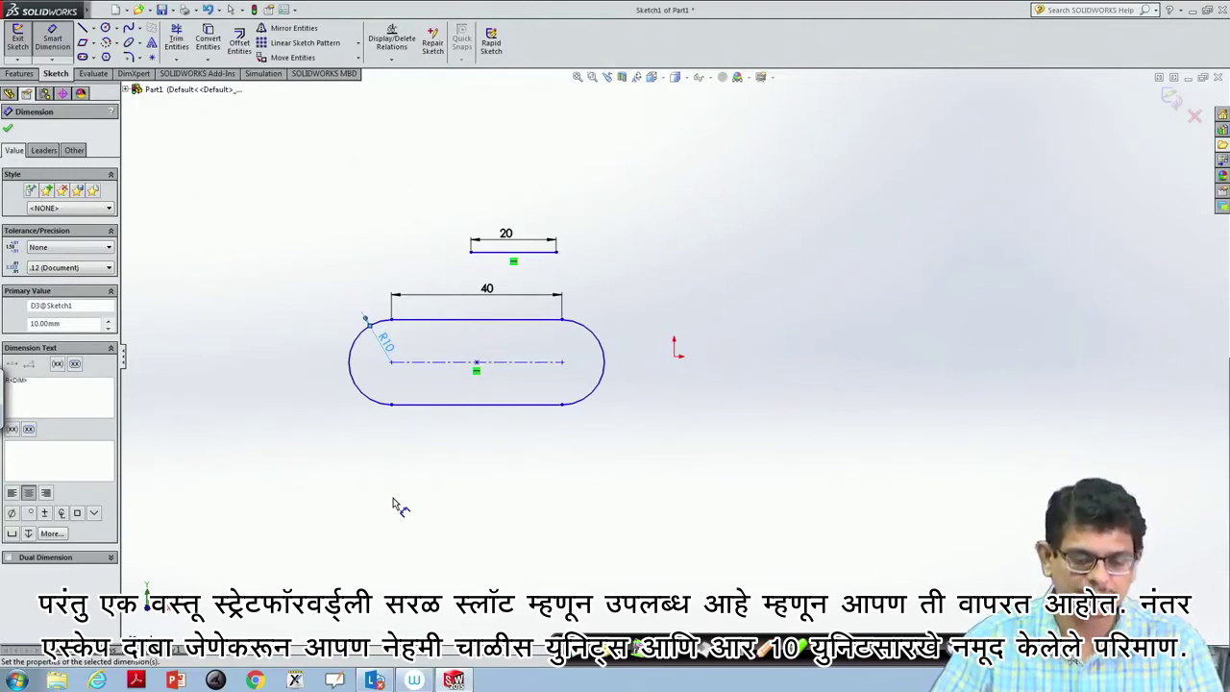
{"action": "key", "text": "Escape"}
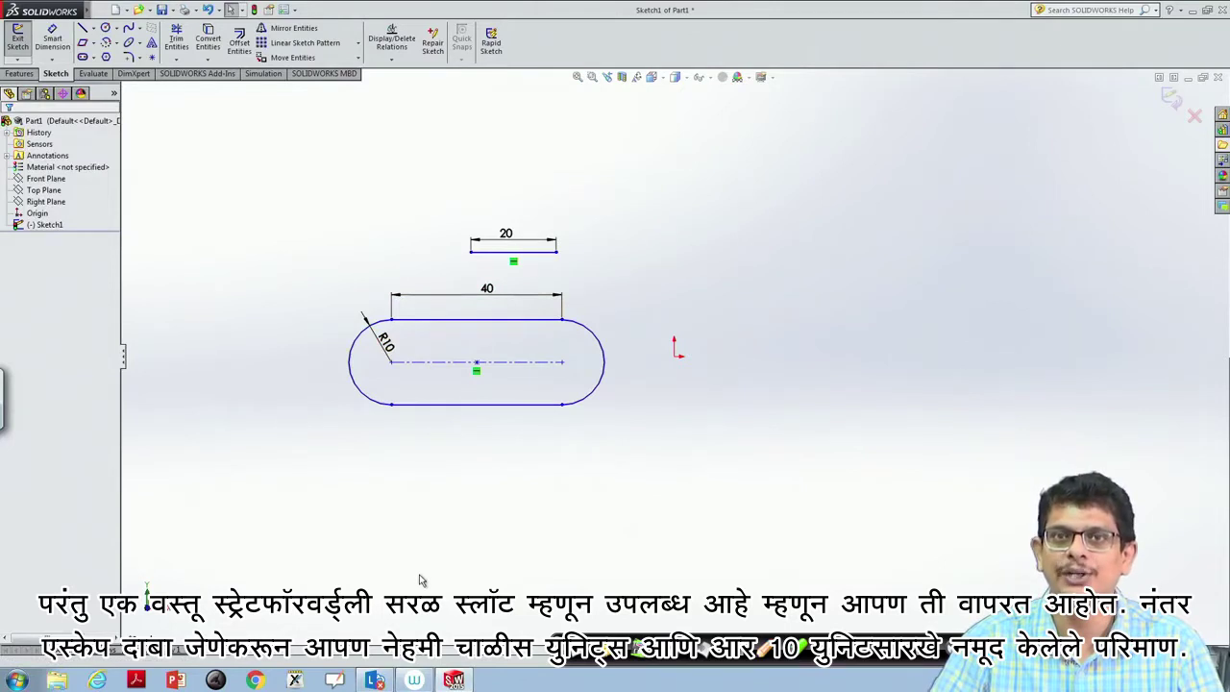
Draw a diagonal Centerpoint Straight Slot at the upper right of the sketch
{"action": "left_click", "coordinate": [94, 60]}
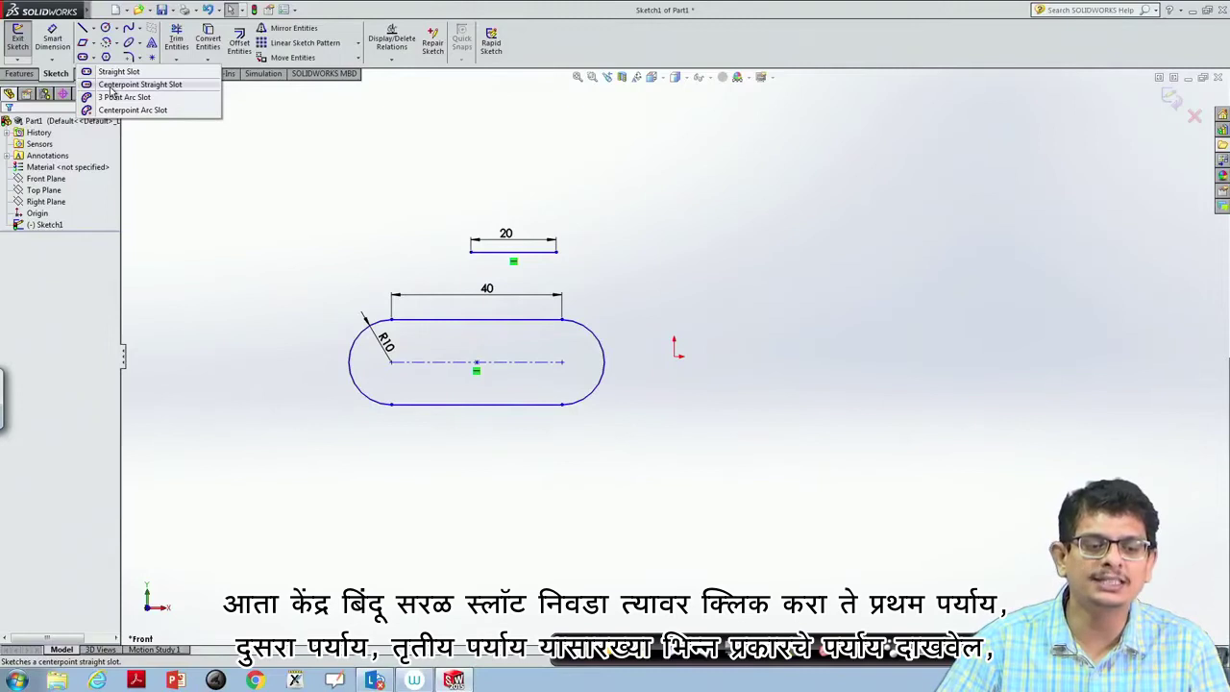
{"action": "left_click", "coordinate": [111, 89]}
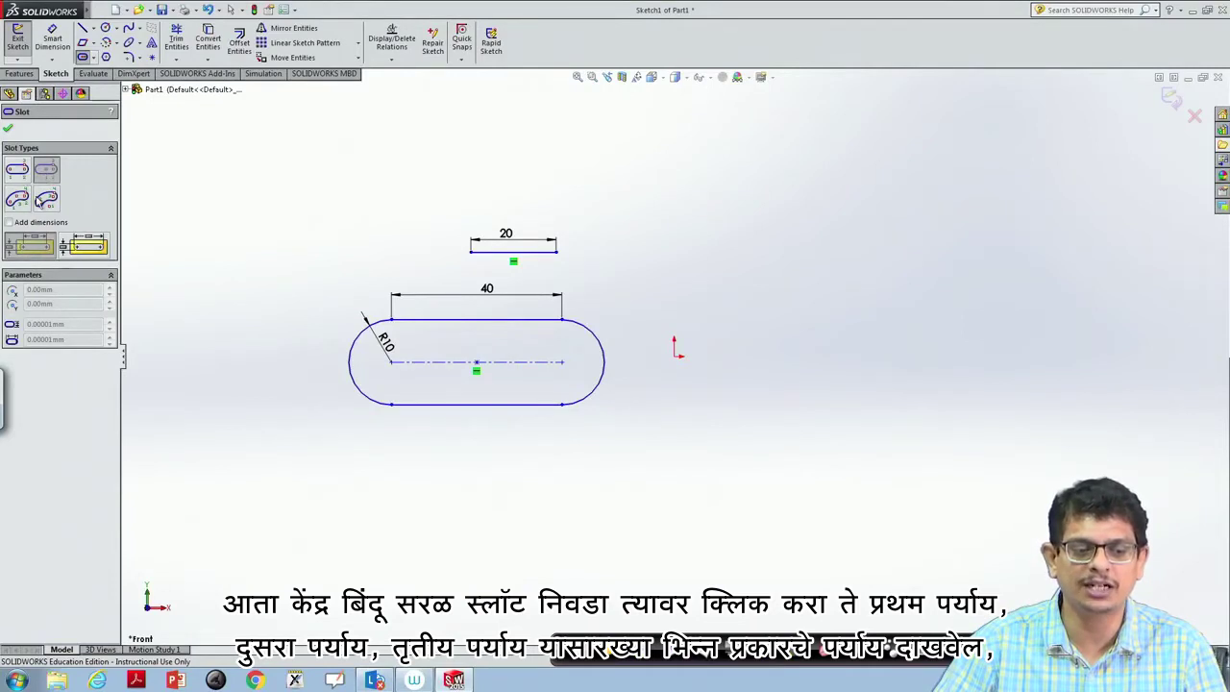
{"action": "left_click", "coordinate": [749, 189]}
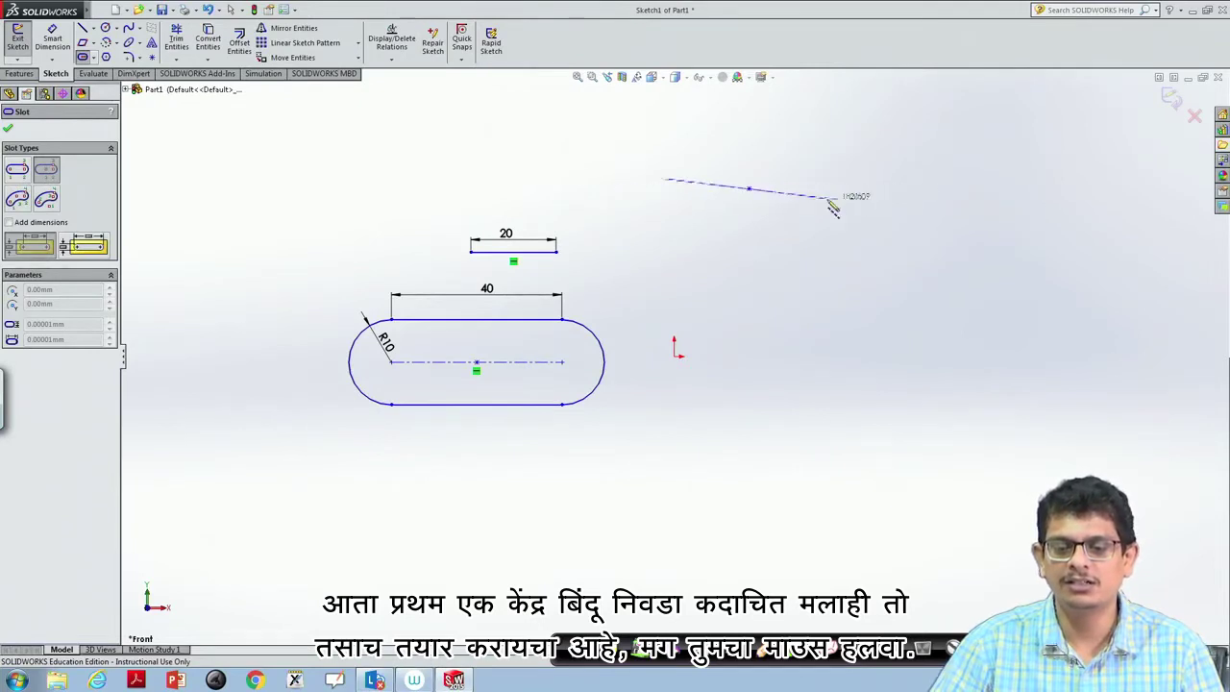
{"action": "left_click", "coordinate": [793, 236]}
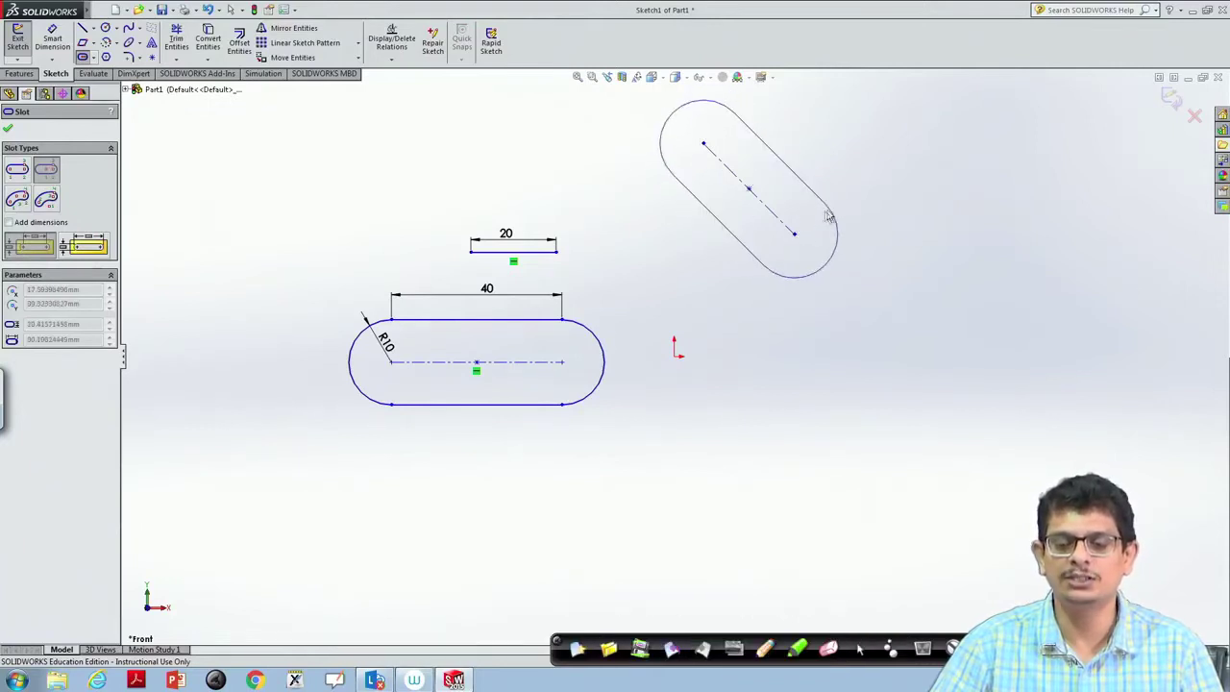
{"action": "left_click", "coordinate": [803, 229]}
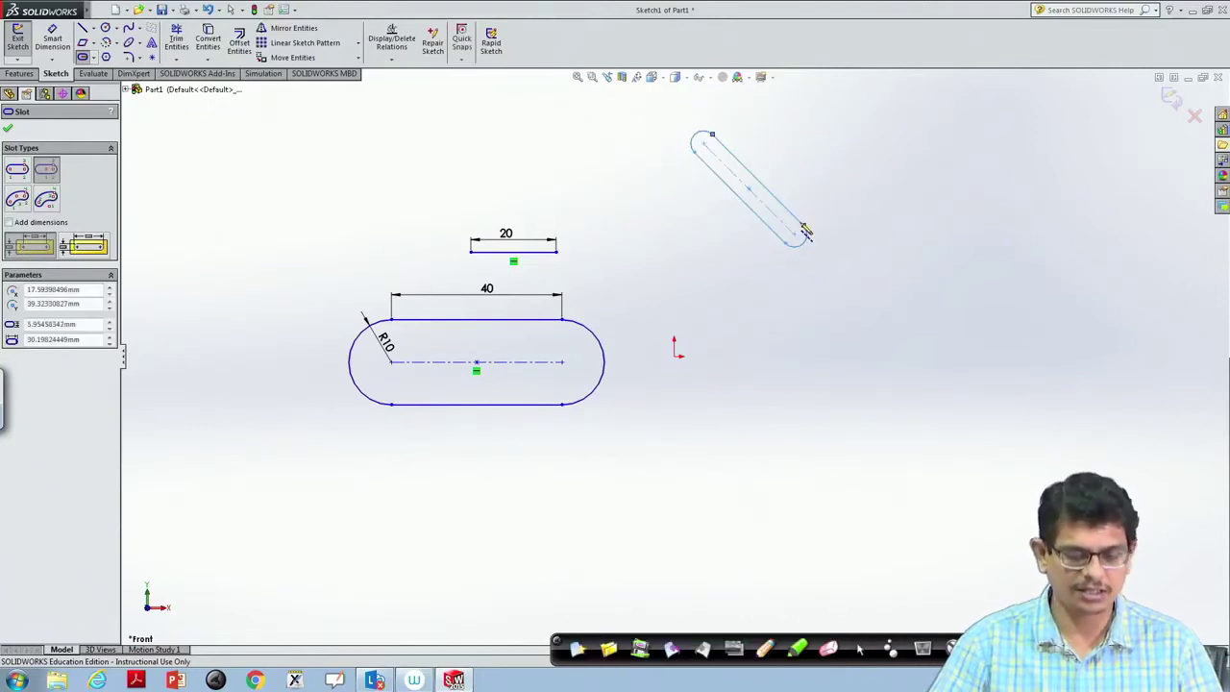
{"action": "key", "text": "Escape"}
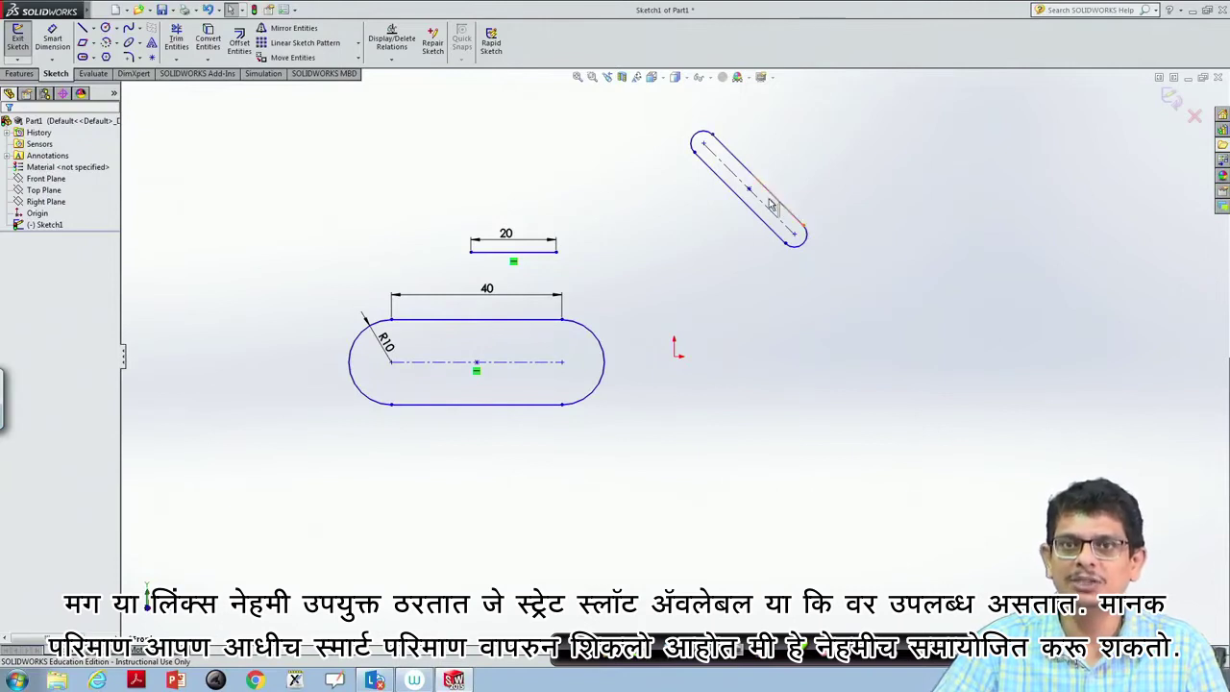
Draw a small 3 Point Arc Slot at the lower right of the sketch
{"action": "left_click", "coordinate": [93, 58]}
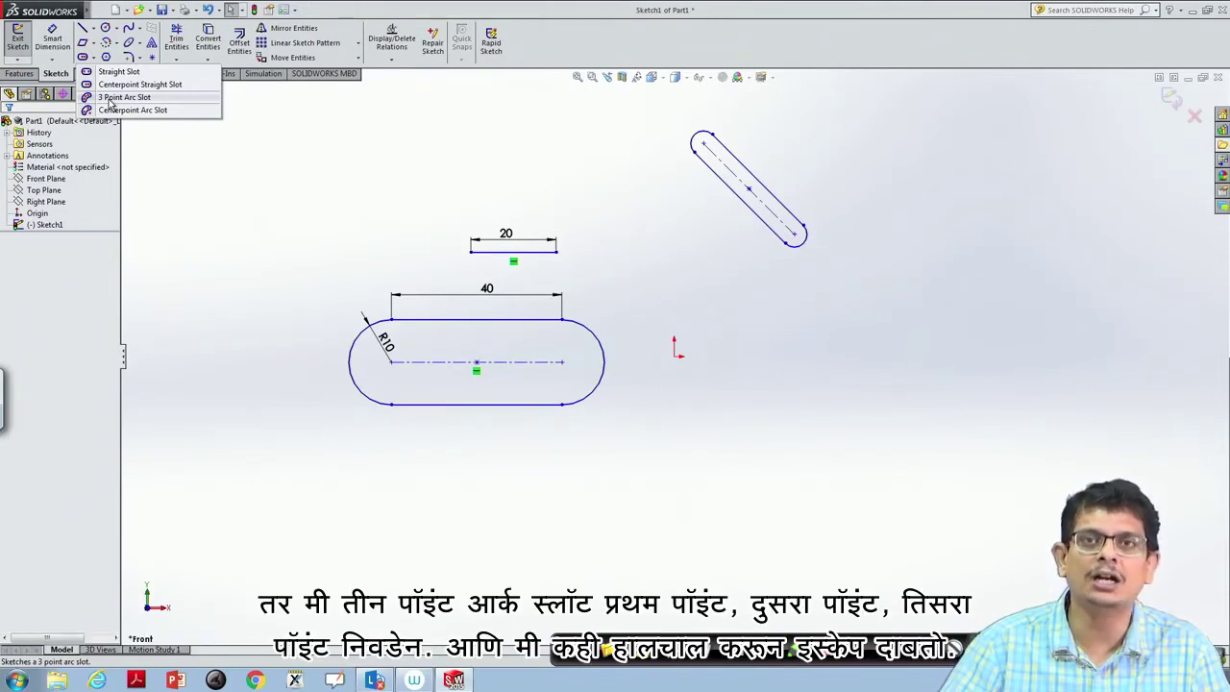
{"action": "left_click", "coordinate": [111, 103]}
{"action": "left_click", "coordinate": [771, 424]}
{"action": "left_click", "coordinate": [817, 388]}
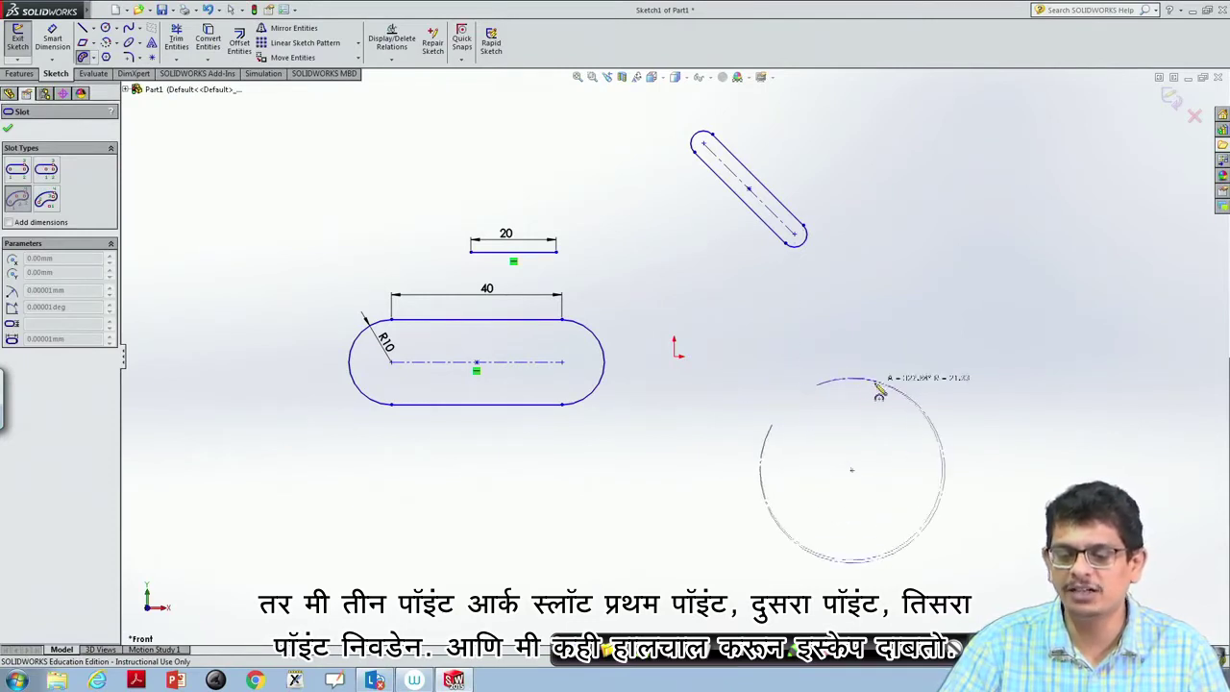
{"action": "left_click", "coordinate": [828, 438]}
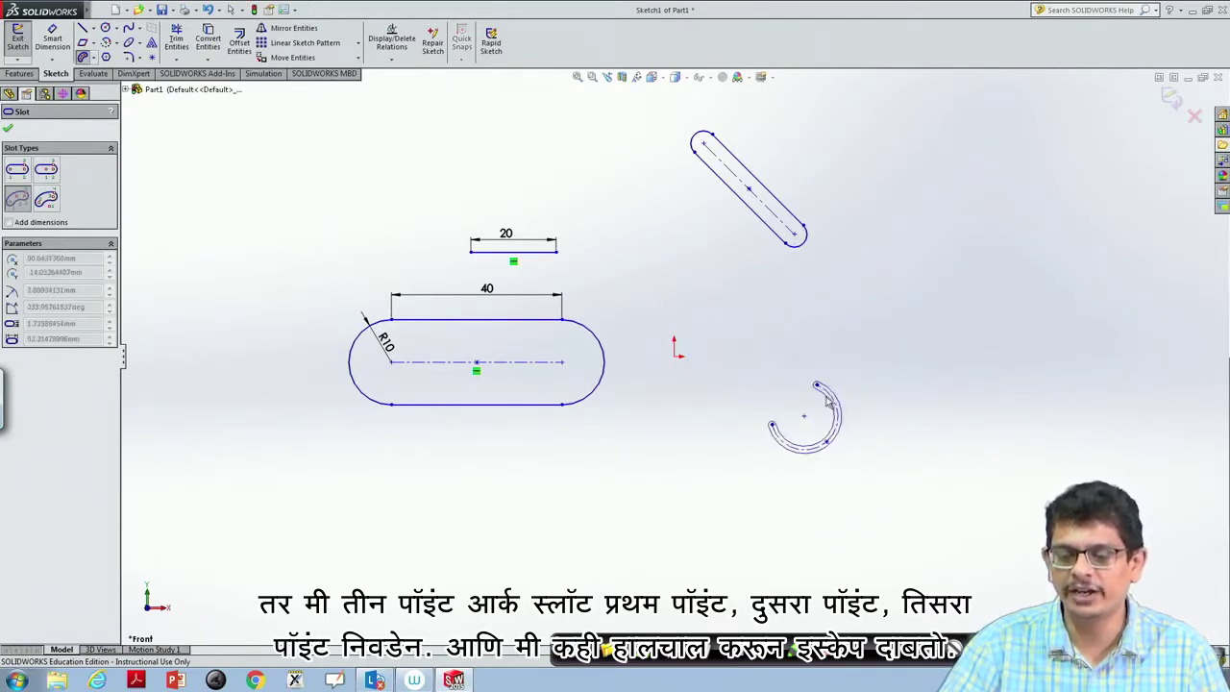
{"action": "left_click", "coordinate": [809, 400]}
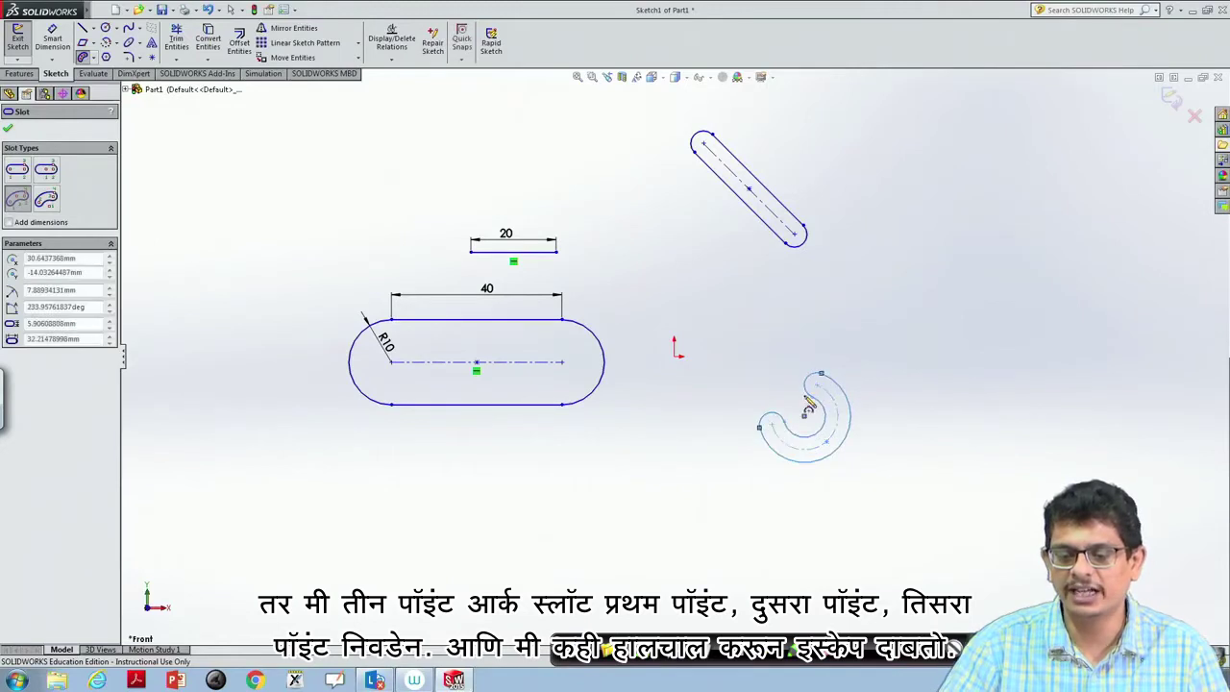
{"action": "key", "text": "Escape"}
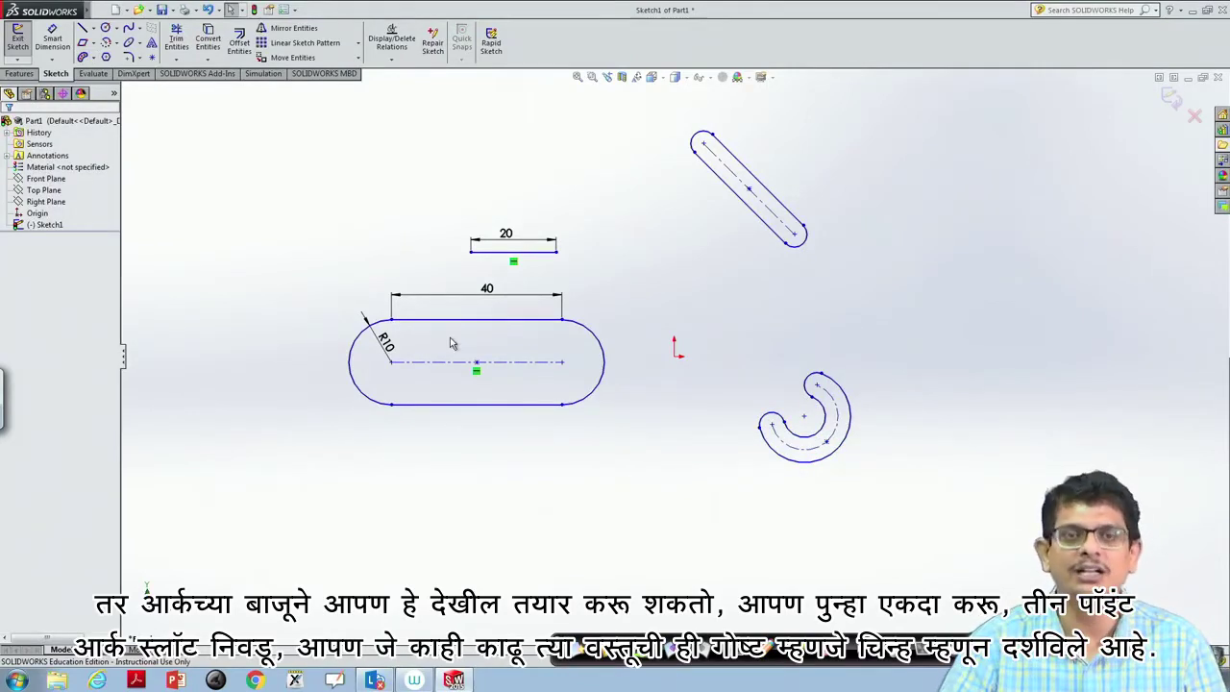
Draw a larger U-shaped 3 Point Arc Slot at the upper right of the sketch
{"action": "left_click", "coordinate": [93, 58]}
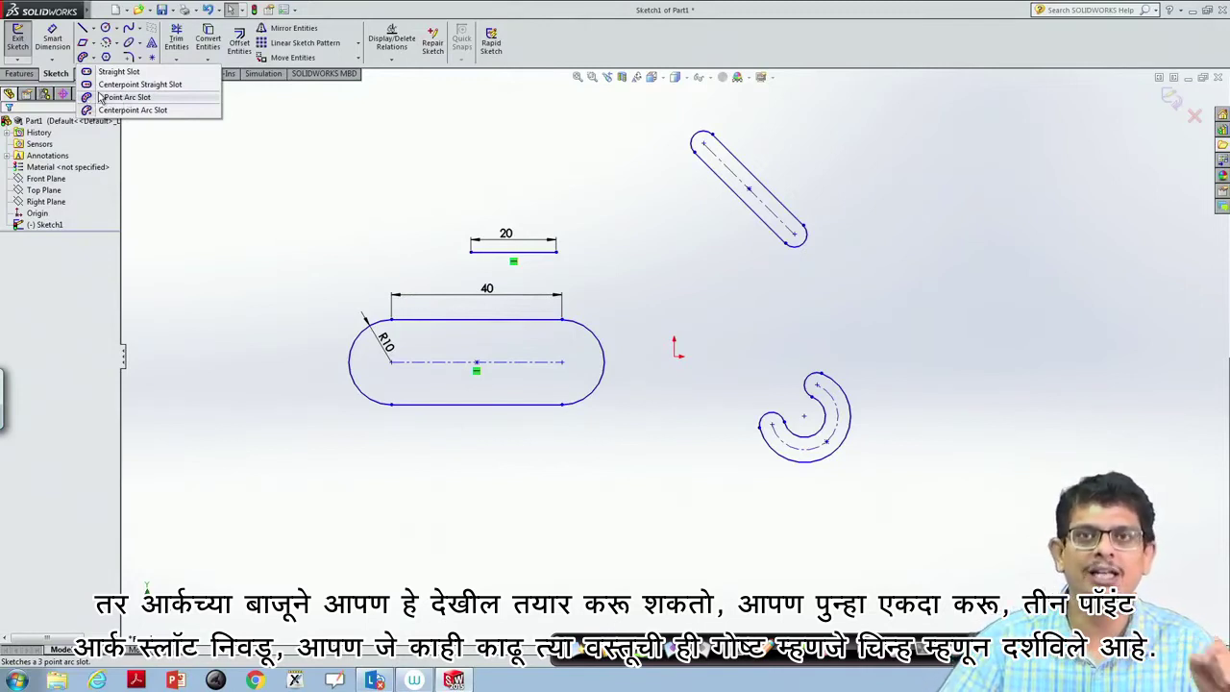
{"action": "left_click", "coordinate": [116, 99]}
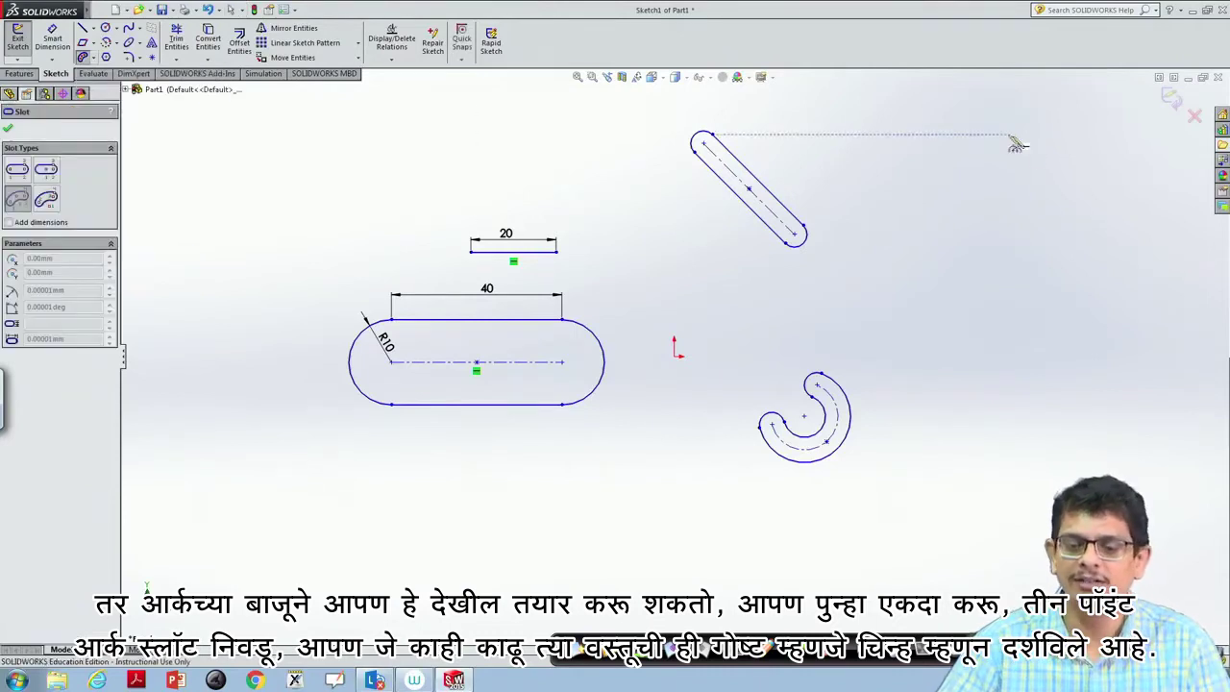
{"action": "left_click", "coordinate": [961, 189]}
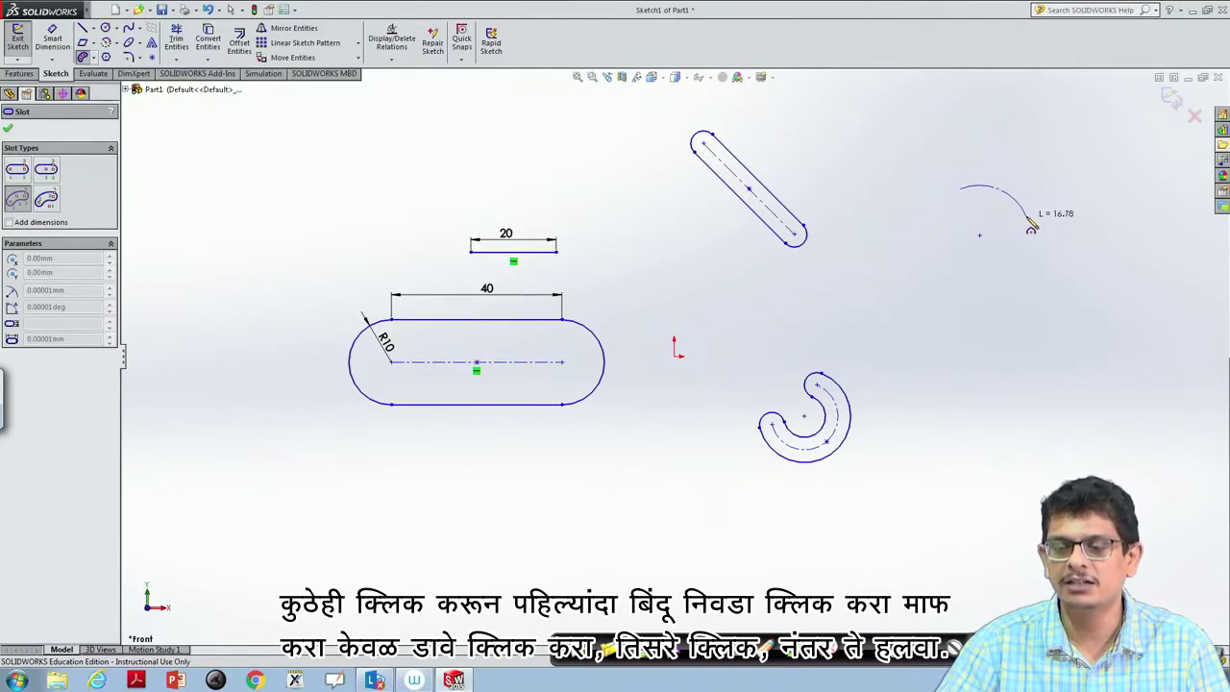
{"action": "left_click", "coordinate": [1072, 227]}
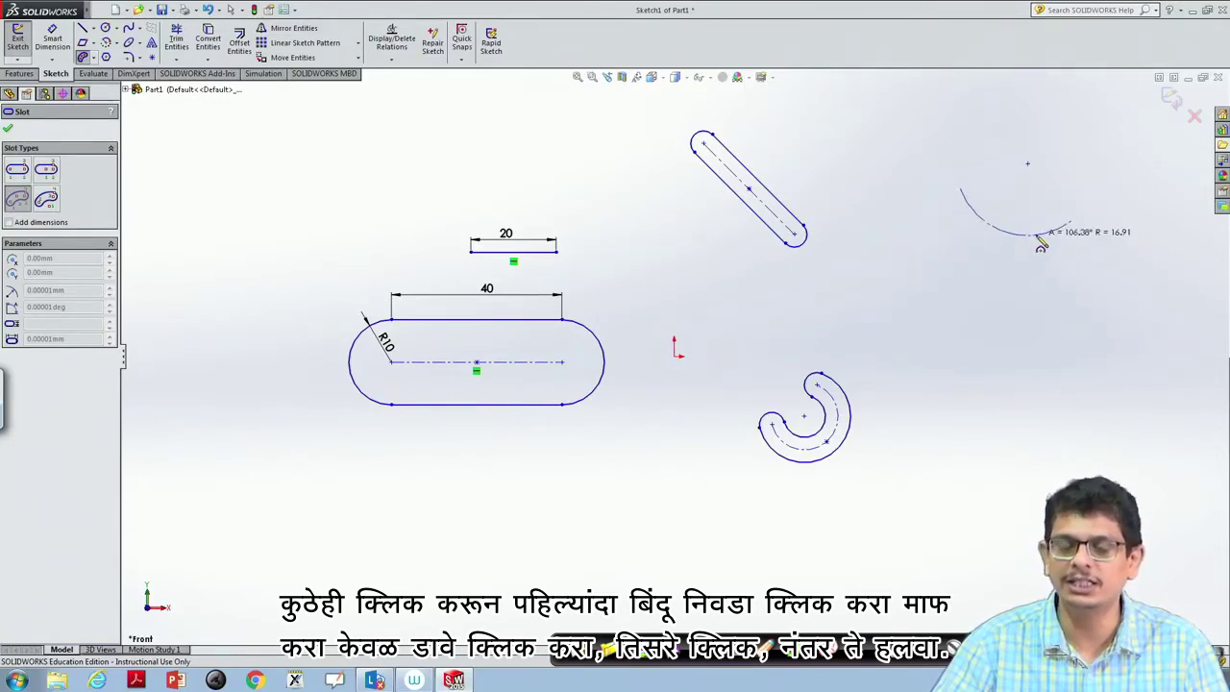
{"action": "left_click", "coordinate": [994, 280]}
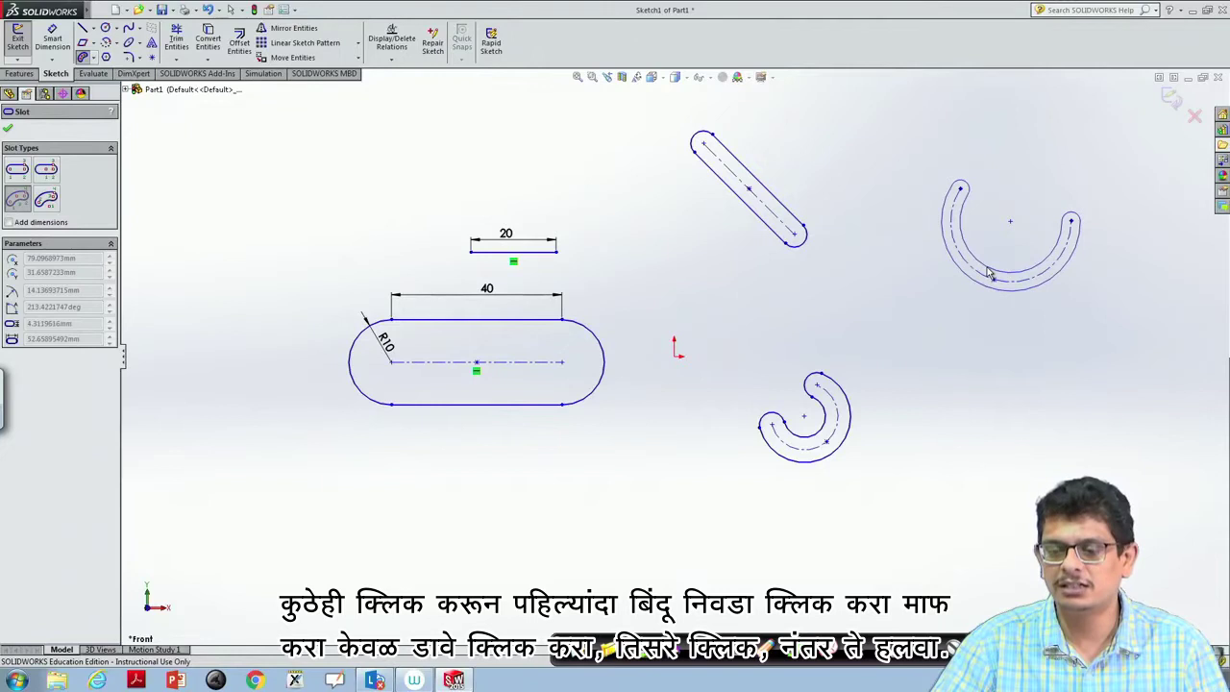
{"action": "left_click", "coordinate": [992, 270]}
{"action": "key", "text": "Escape"}
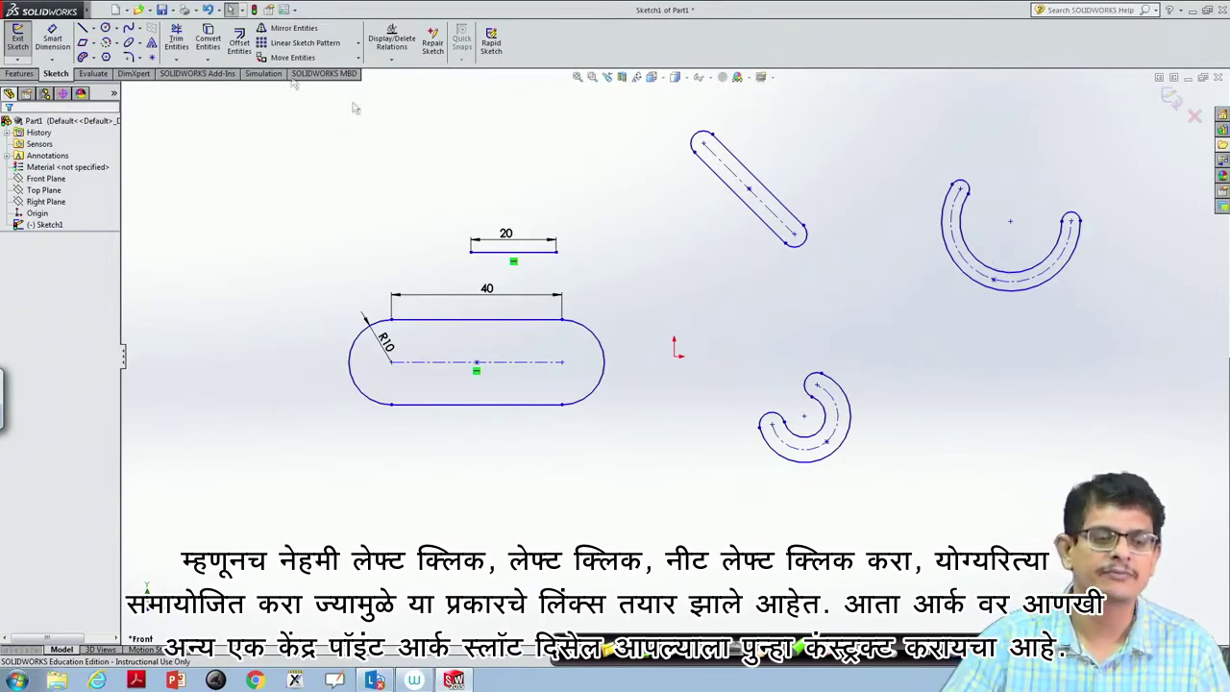
Draw a short Centerpoint Arc Slot at the lower left of the sketch
{"action": "left_click", "coordinate": [95, 59]}
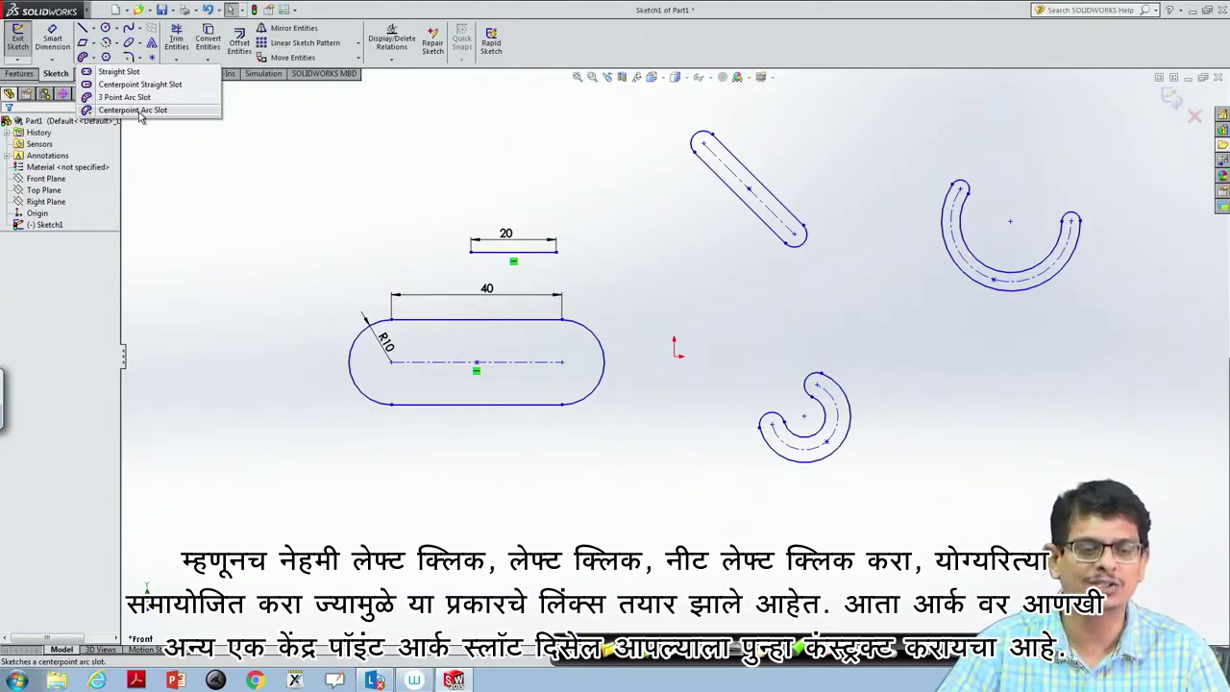
{"action": "left_click", "coordinate": [140, 111]}
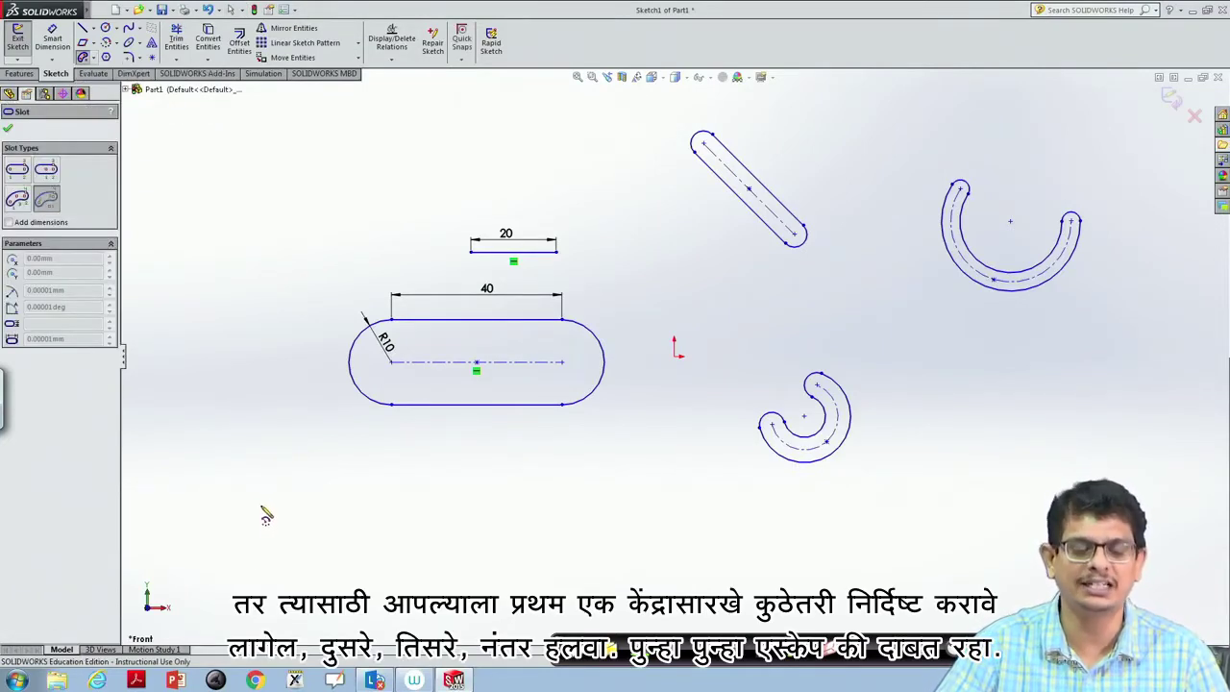
{"action": "left_click", "coordinate": [260, 504]}
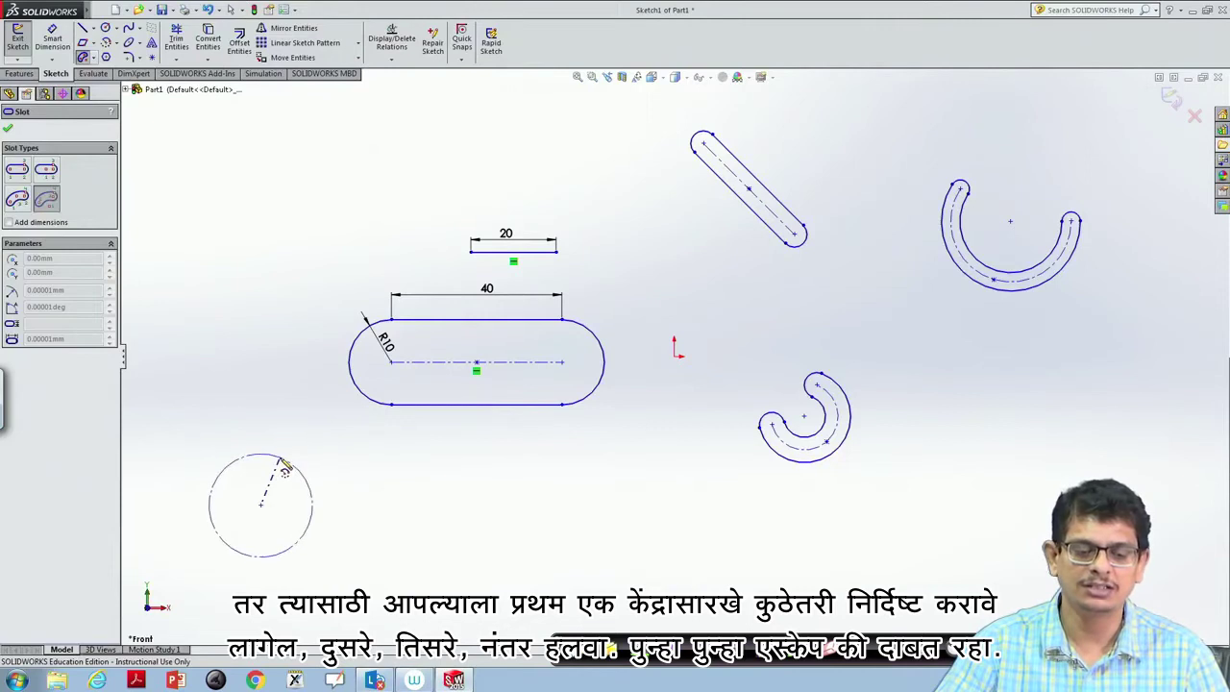
{"action": "left_click", "coordinate": [281, 459]}
{"action": "left_click", "coordinate": [328, 531]}
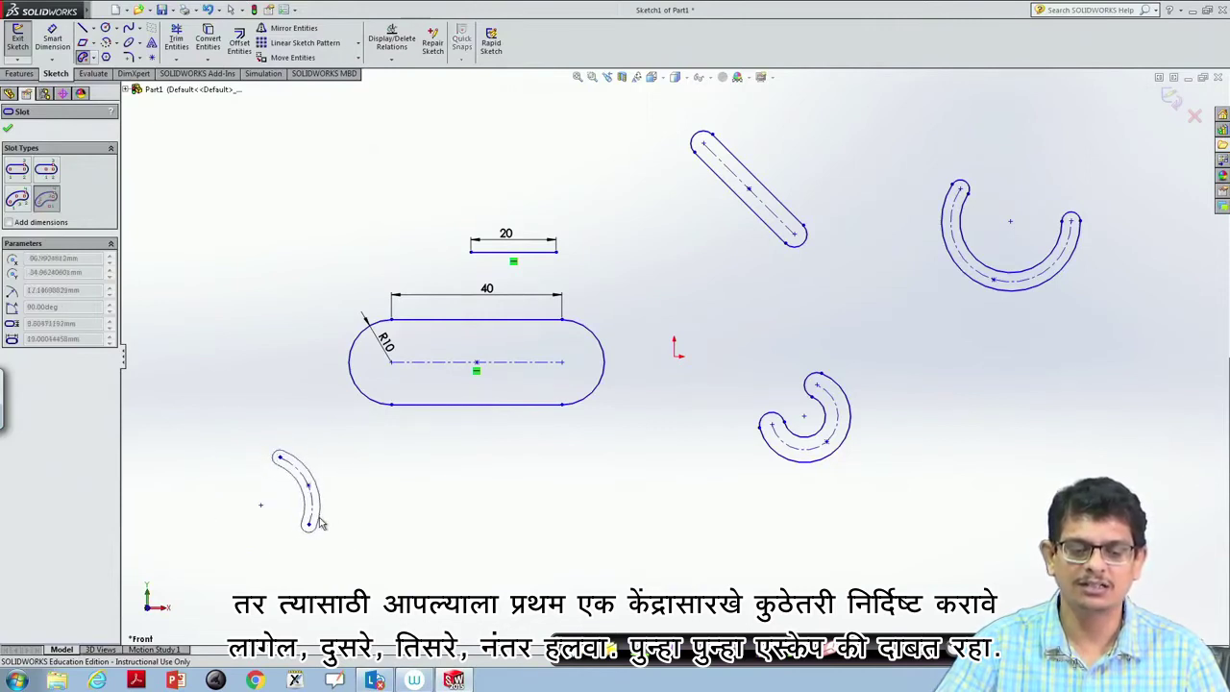
{"action": "left_click", "coordinate": [323, 527]}
{"action": "key", "text": "Escape"}
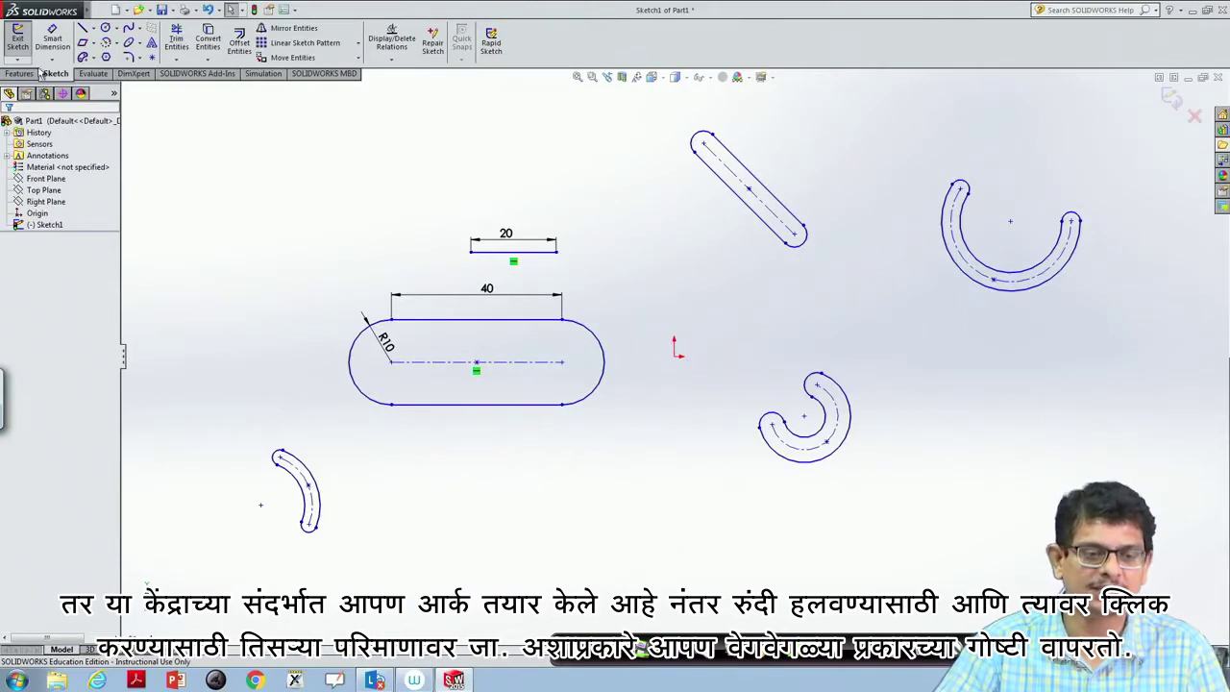
Draw a diagonal, a vertical and a centreline line forming a right triangle inside the 40 mm slot
{"action": "left_click", "coordinate": [93, 28]}
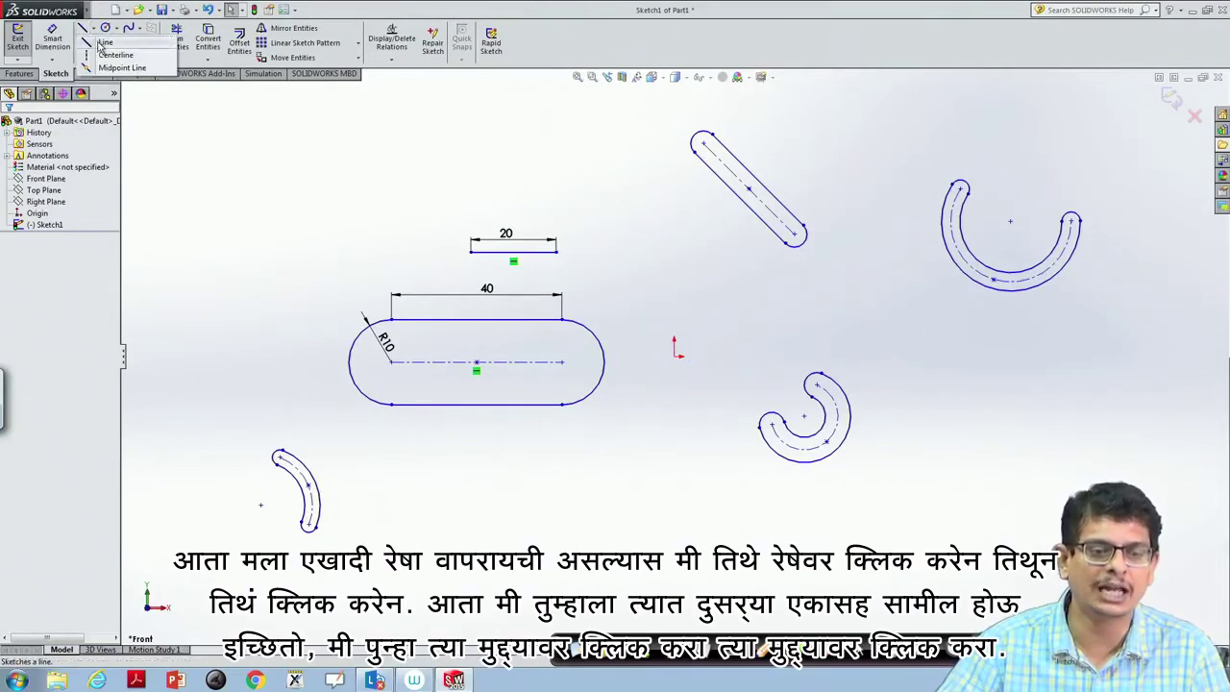
{"action": "left_click", "coordinate": [102, 44]}
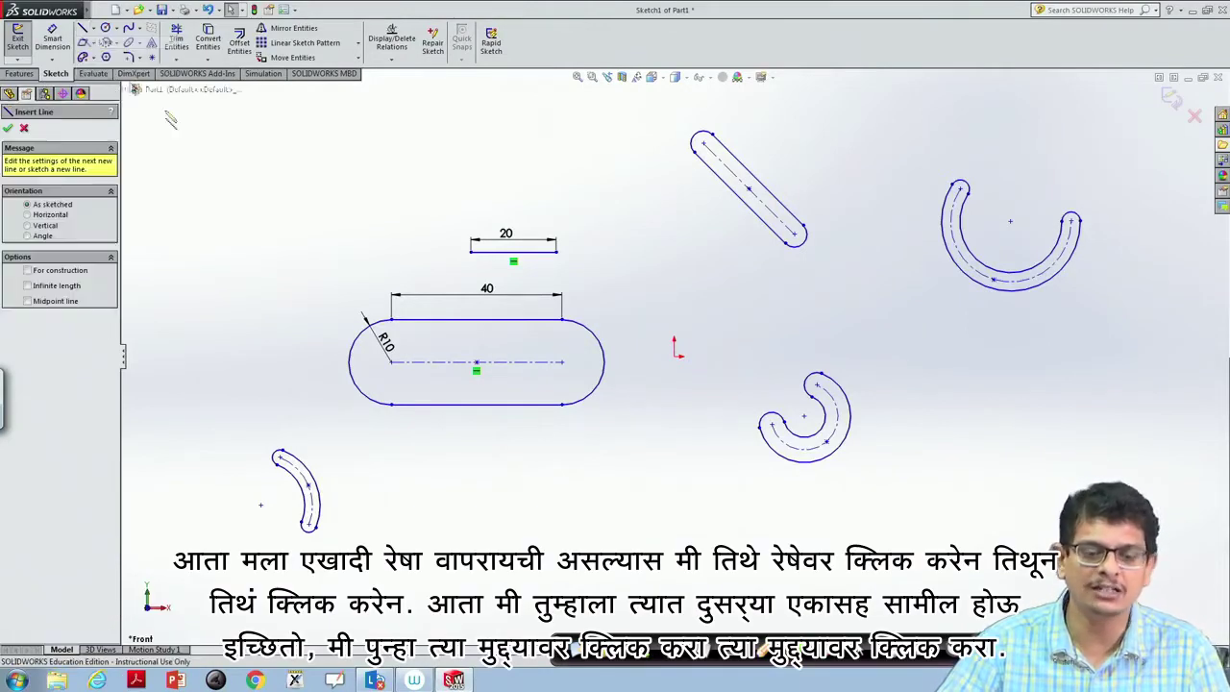
{"action": "left_click", "coordinate": [391, 362]}
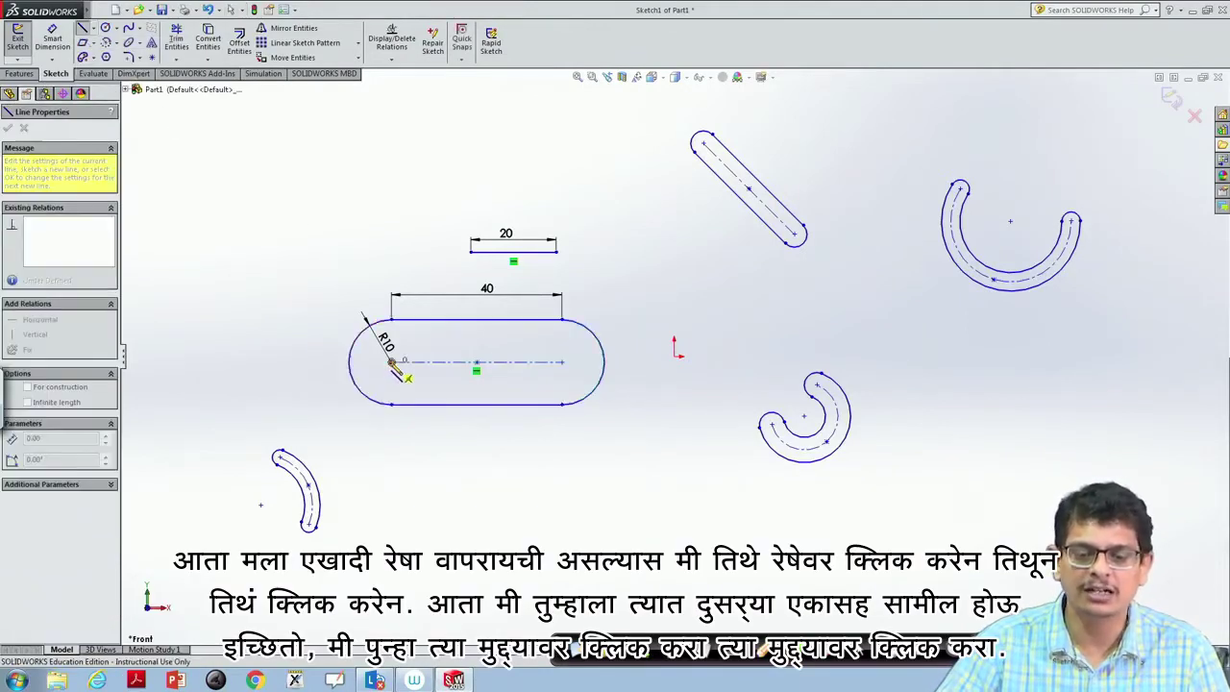
{"action": "left_click", "coordinate": [562, 327]}
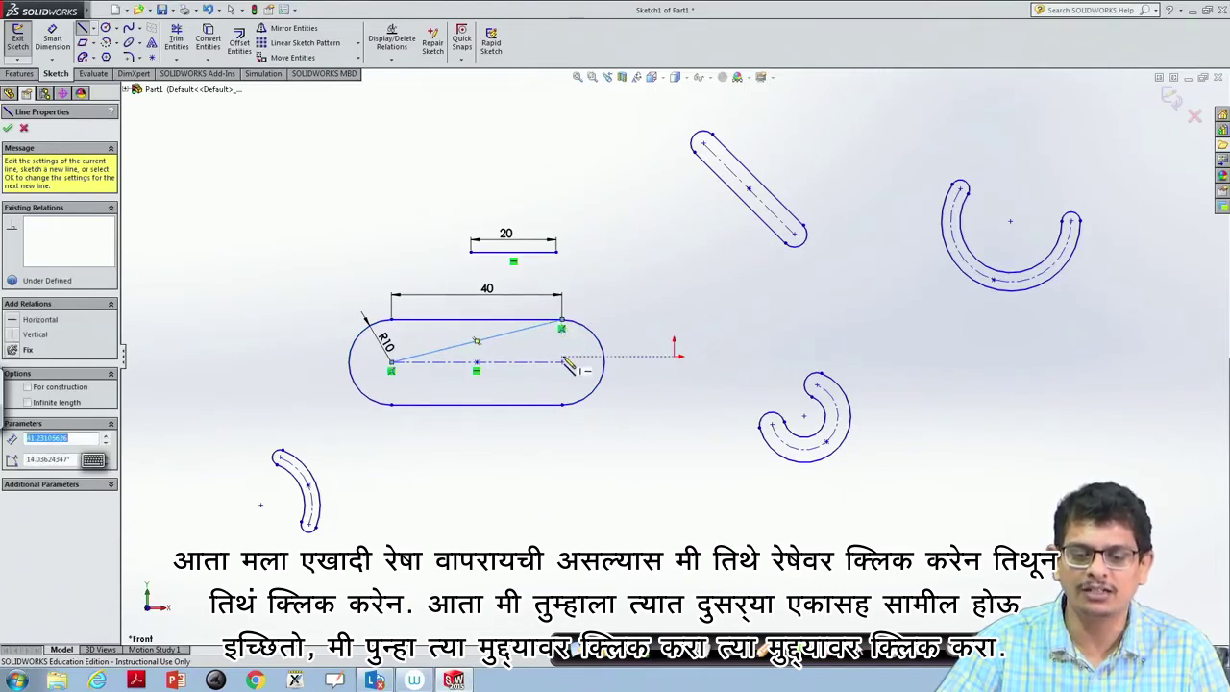
{"action": "left_click", "coordinate": [562, 362]}
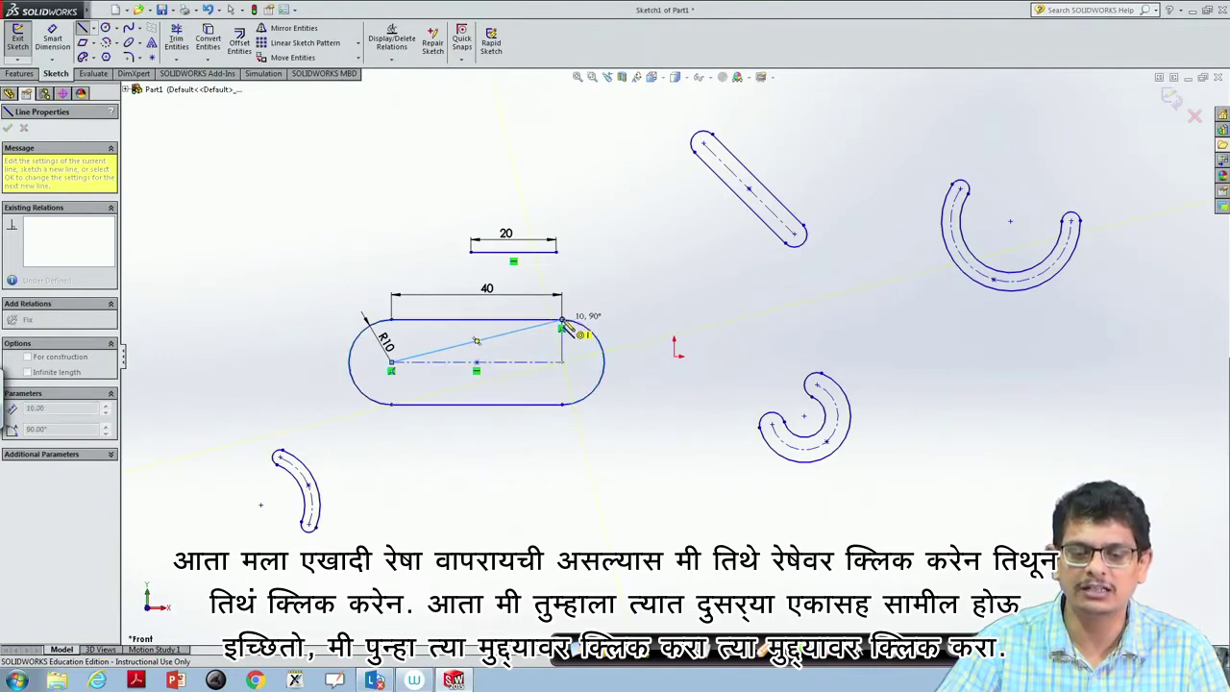
{"action": "left_click", "coordinate": [563, 321]}
{"action": "key", "text": "Escape"}
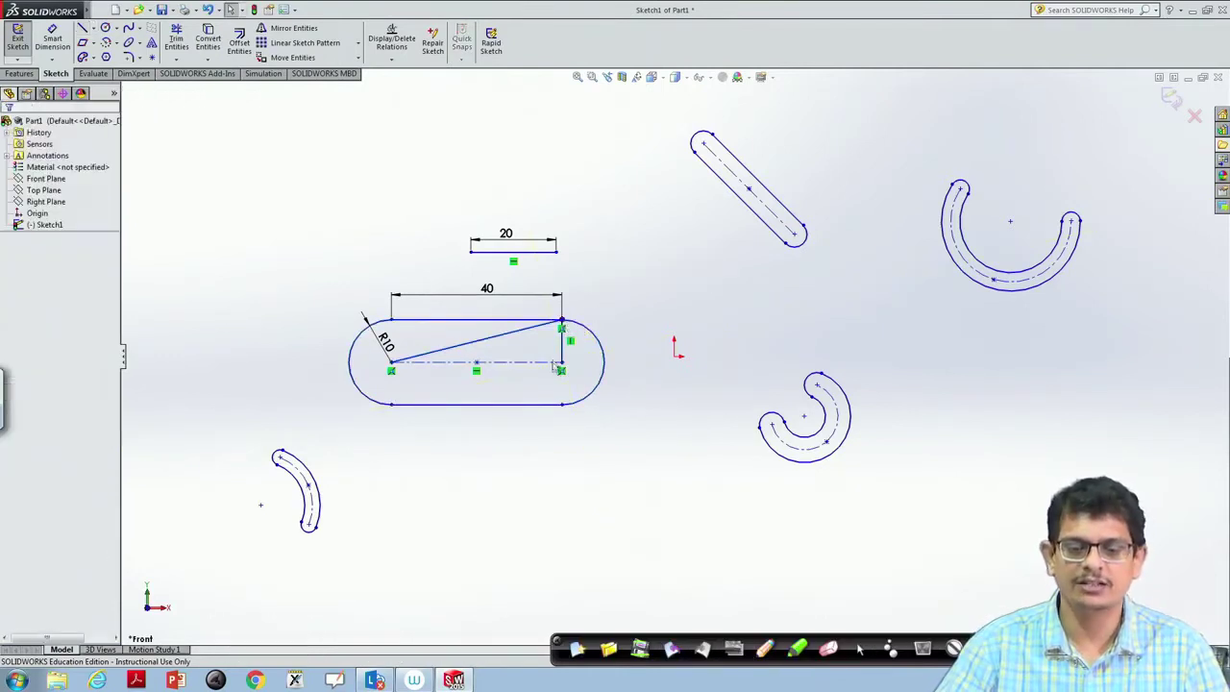
{"action": "left_click", "coordinate": [81, 28]}
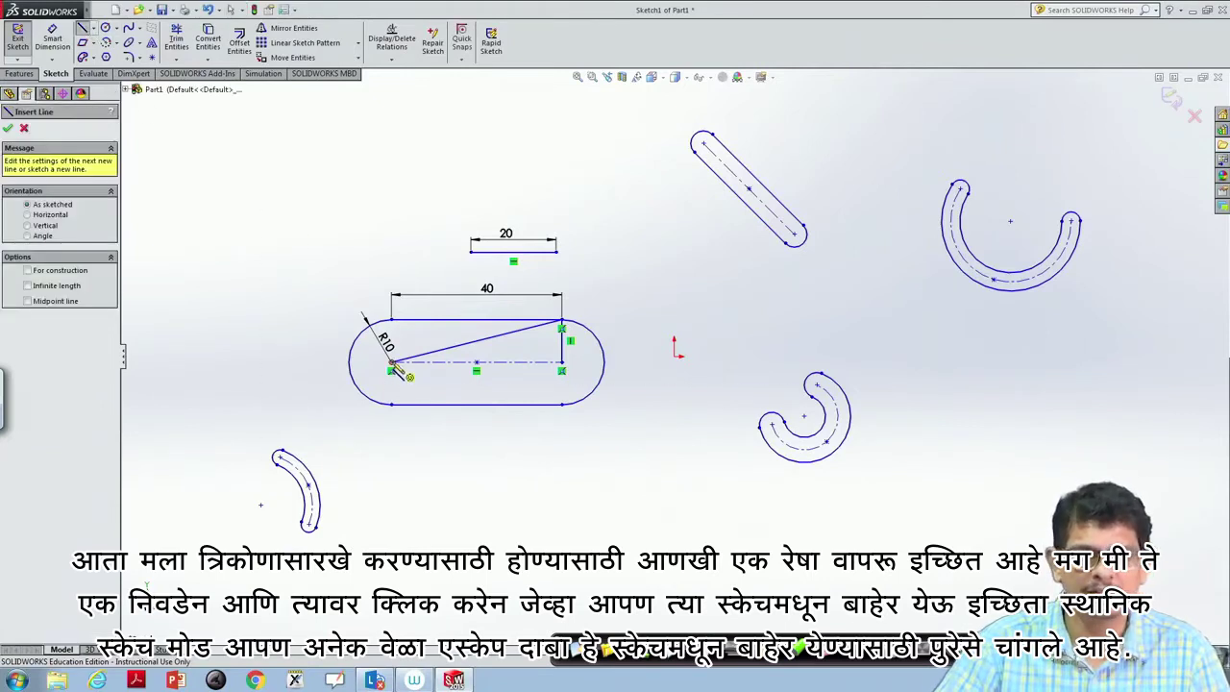
{"action": "left_click_drag", "start_coordinate": [392, 363], "coordinate": [562, 365]}
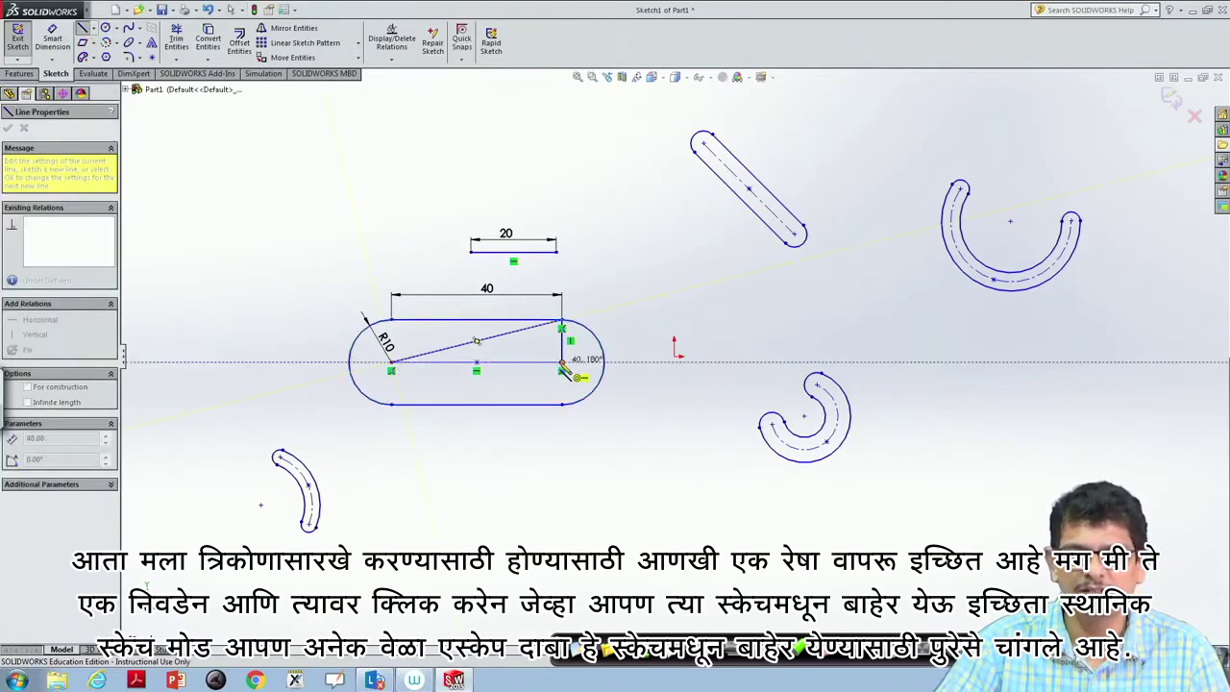
{"action": "key", "text": "Escape"}
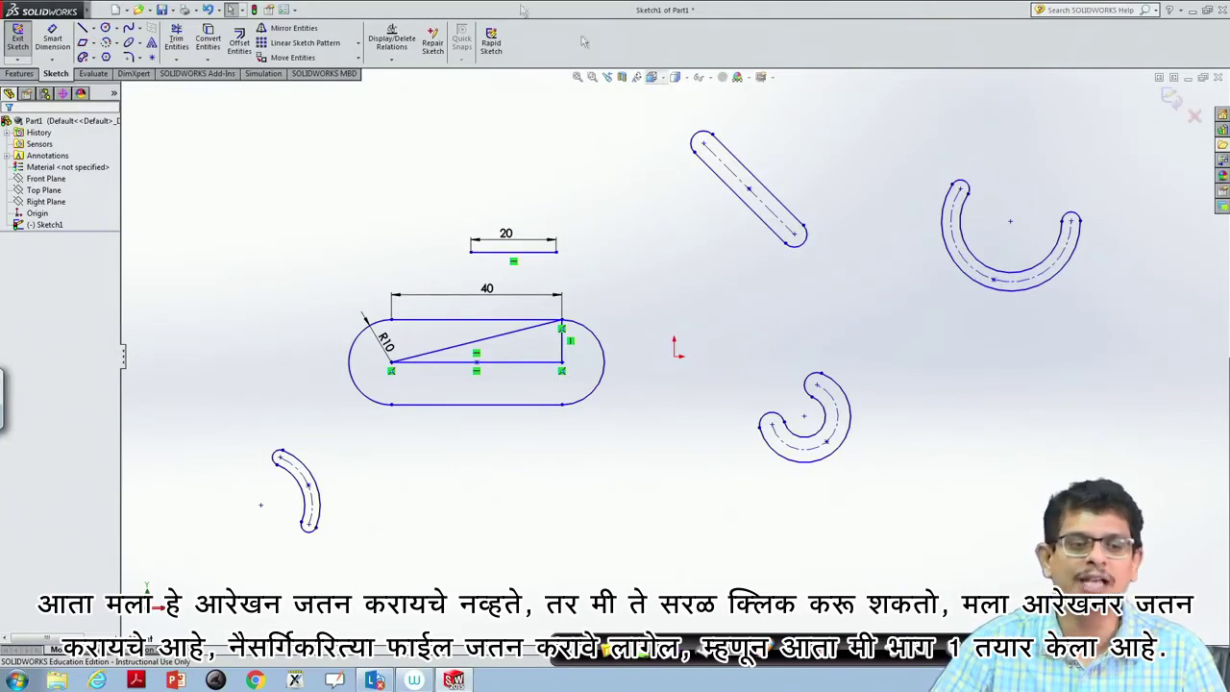
Save the part under the new file name part2_2d in the Drawing_prac folder
{"action": "mouse_move", "coordinate": [43, 10]}
{"action": "left_click", "coordinate": [100, 10]}
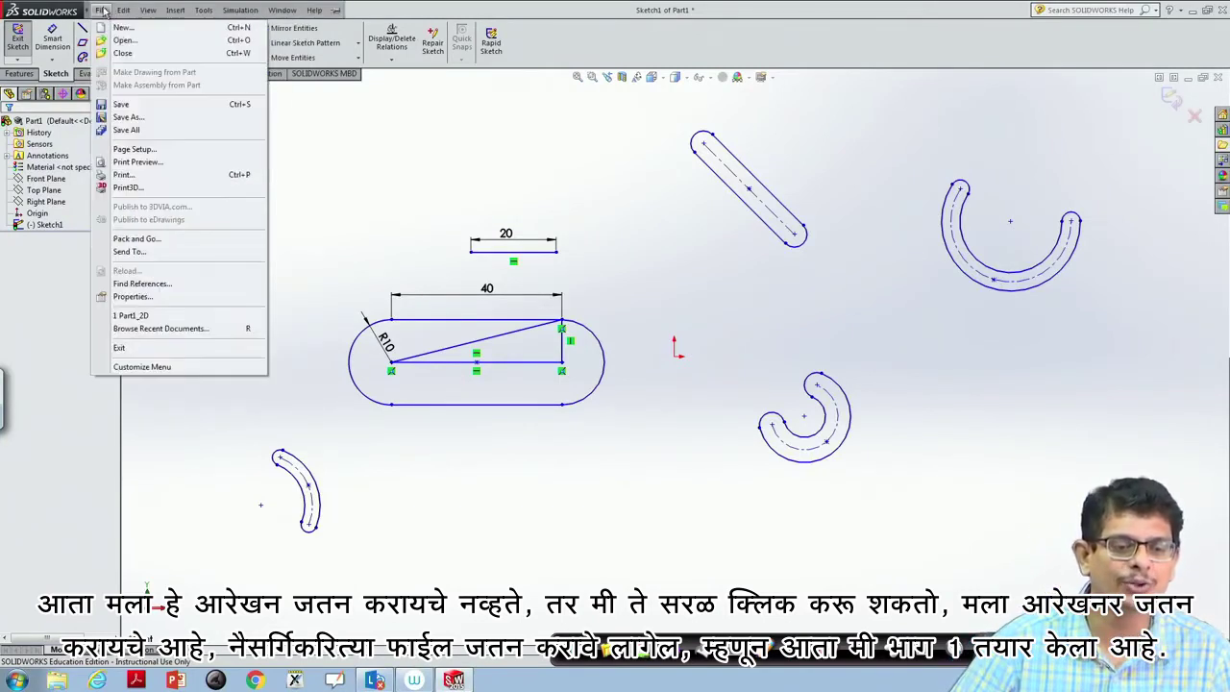
{"action": "left_click", "coordinate": [120, 117]}
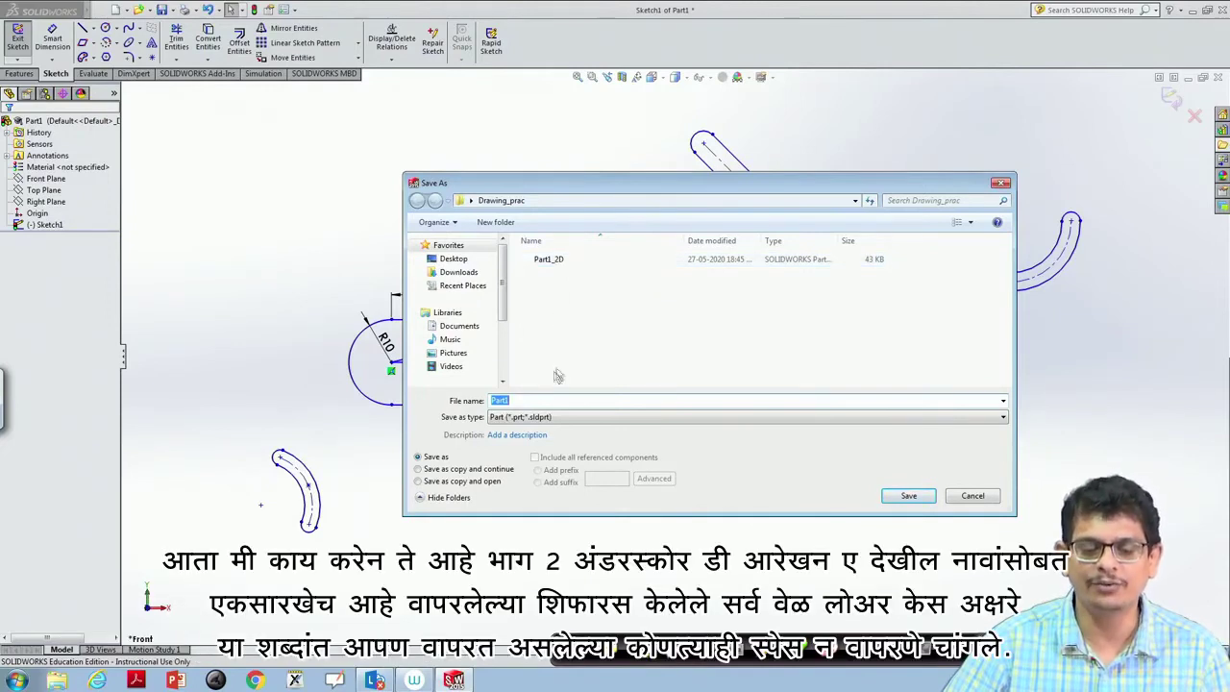
{"action": "left_click", "coordinate": [529, 400]}
{"action": "key", "text": "BackSpace"}
{"action": "type", "text": "2_2D"}
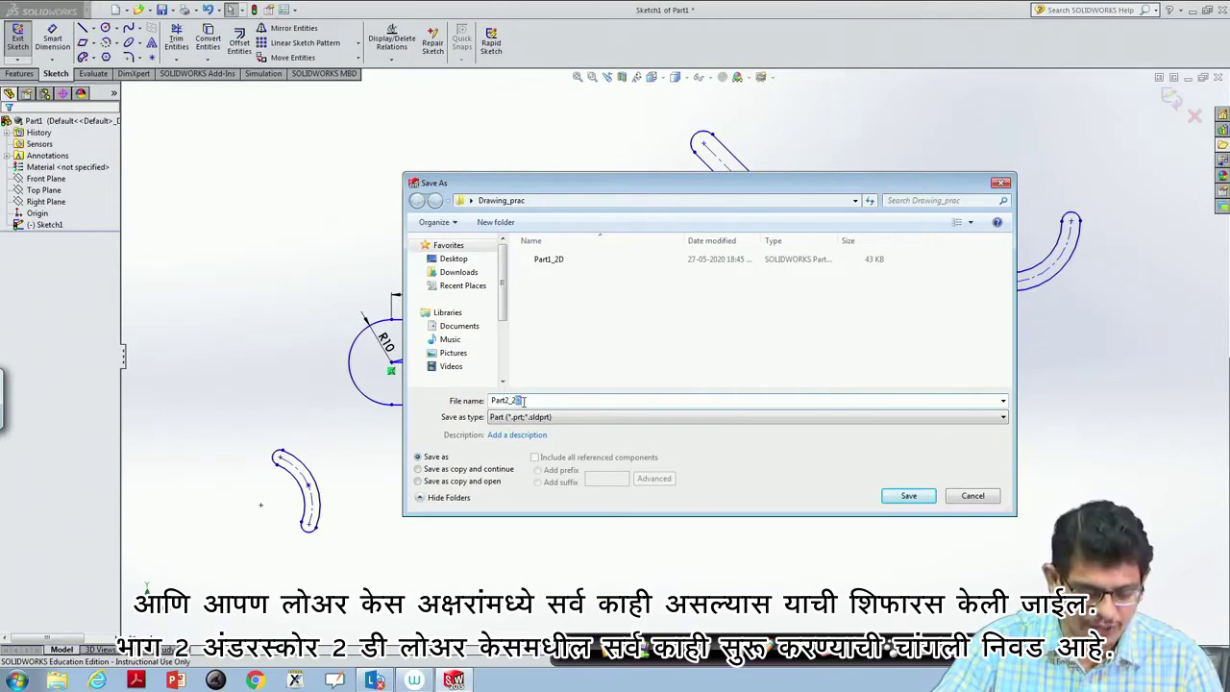
{"action": "type", "text": "p"}
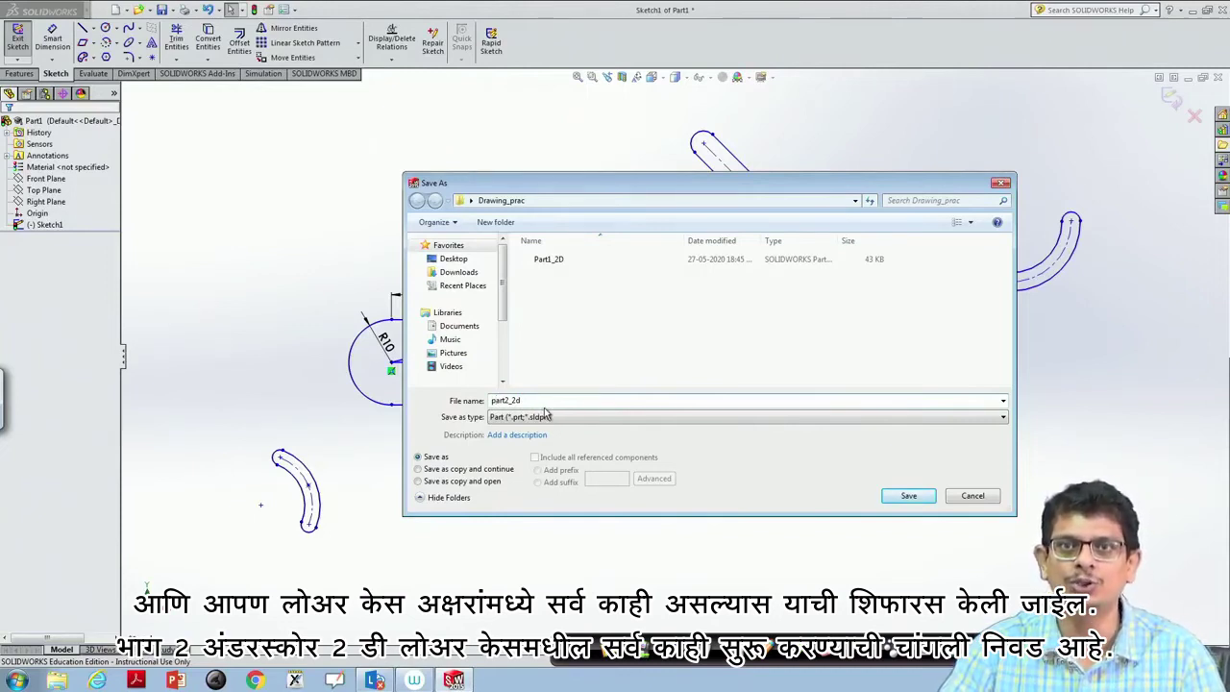
{"action": "left_click", "coordinate": [909, 498]}
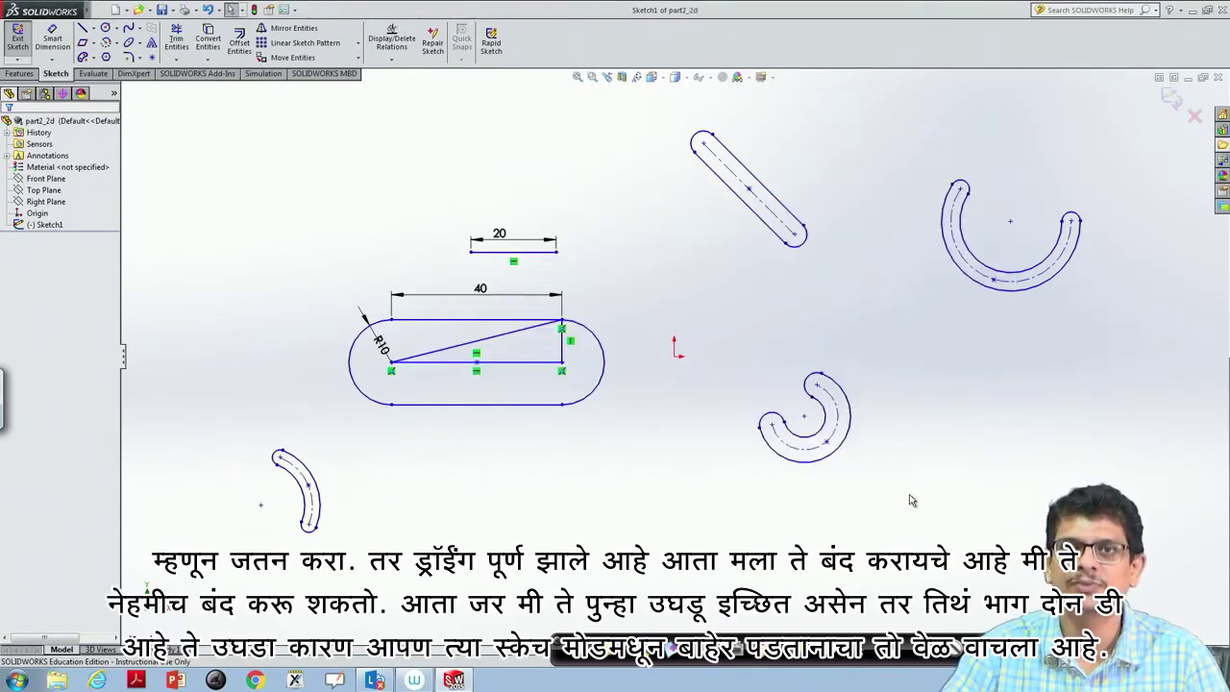
Exit the sketch discarding its edits, then reopen part2_2d and save it
{"action": "left_click", "coordinate": [1194, 118]}
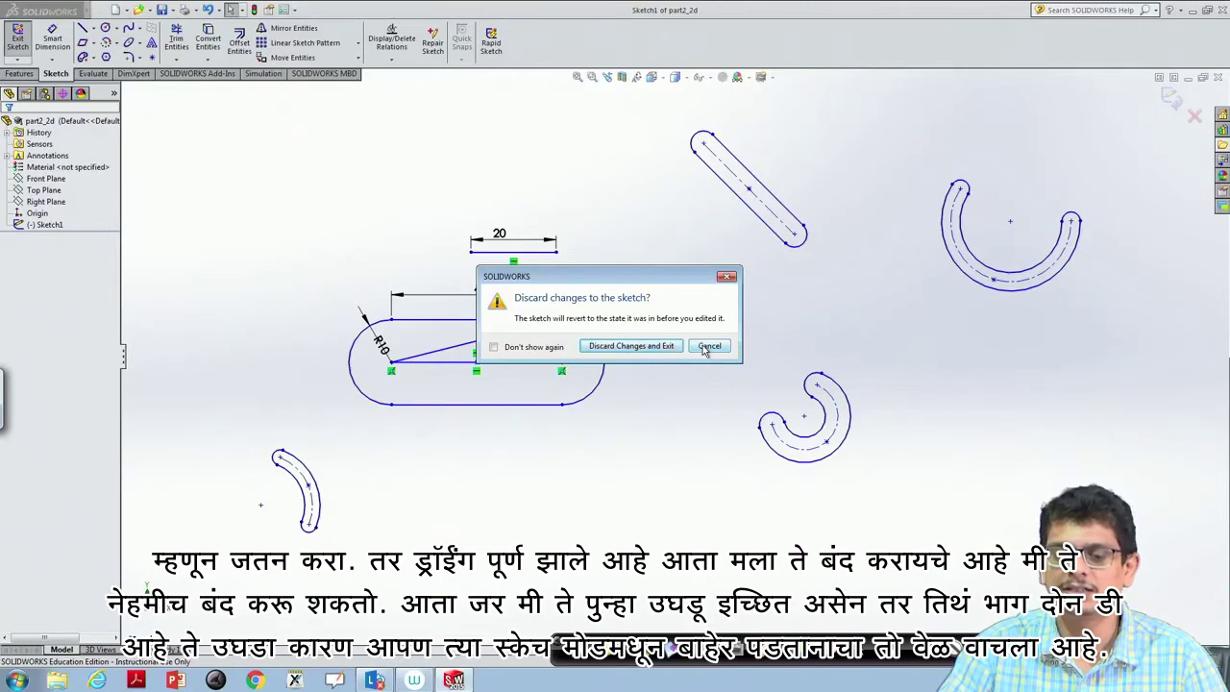
{"action": "left_click", "coordinate": [659, 348]}
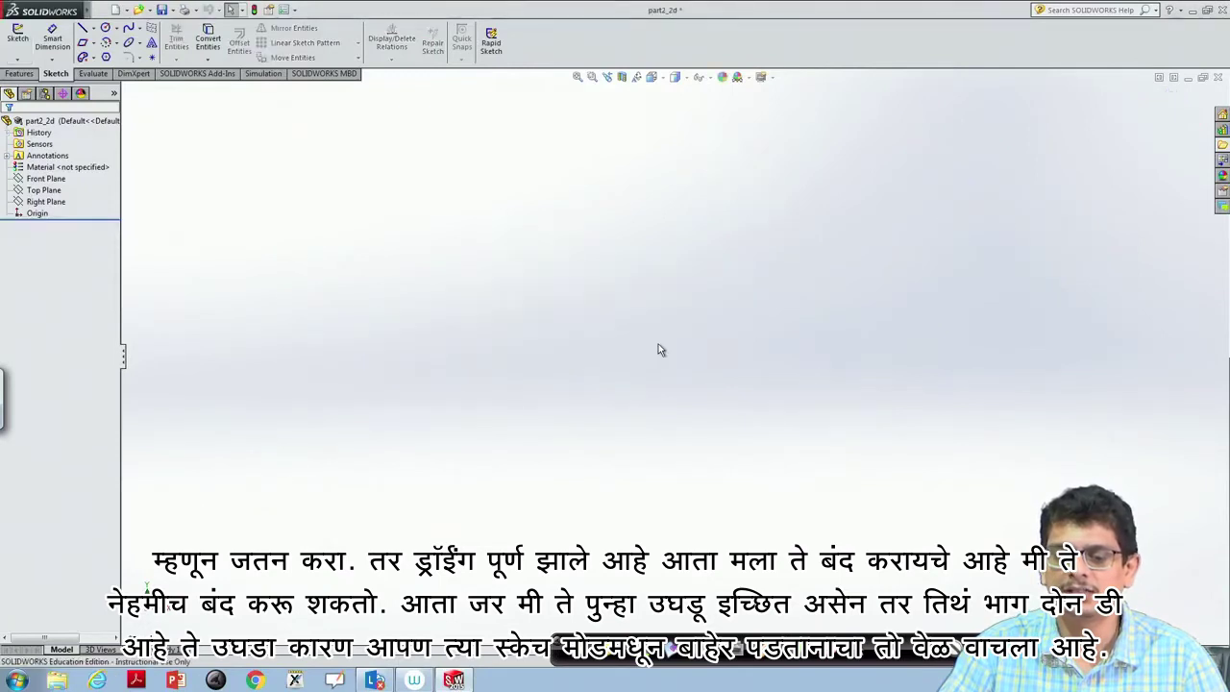
{"action": "left_click", "coordinate": [100, 10]}
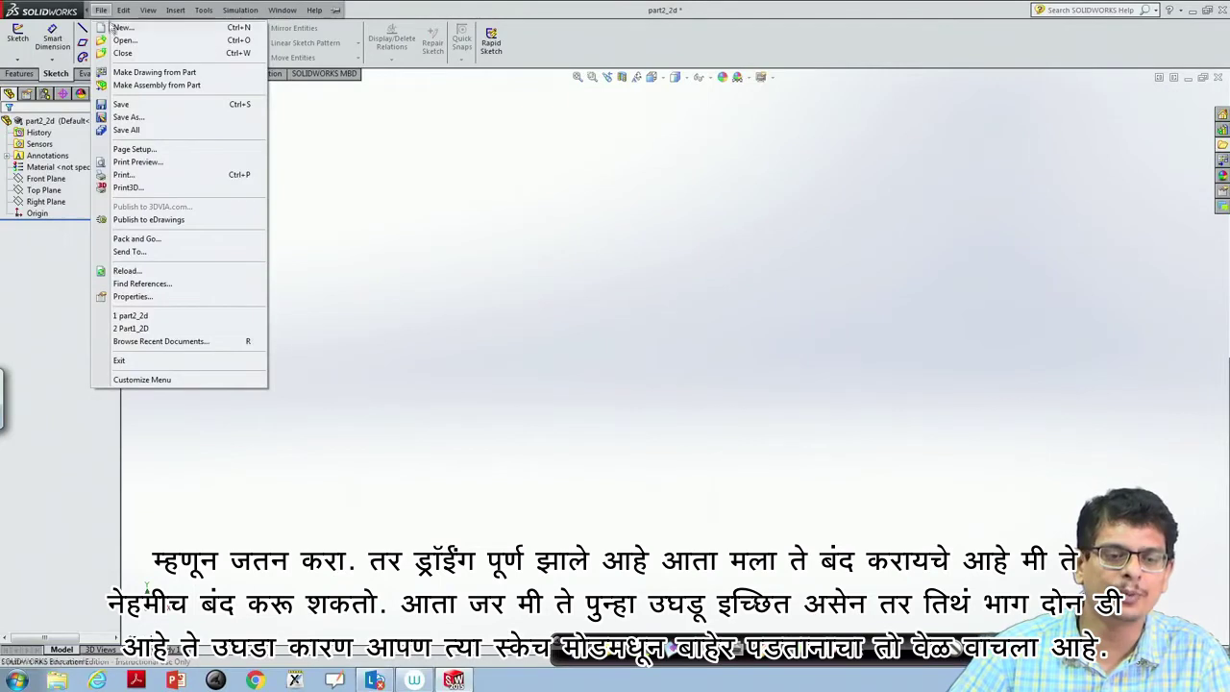
{"action": "left_click", "coordinate": [123, 39]}
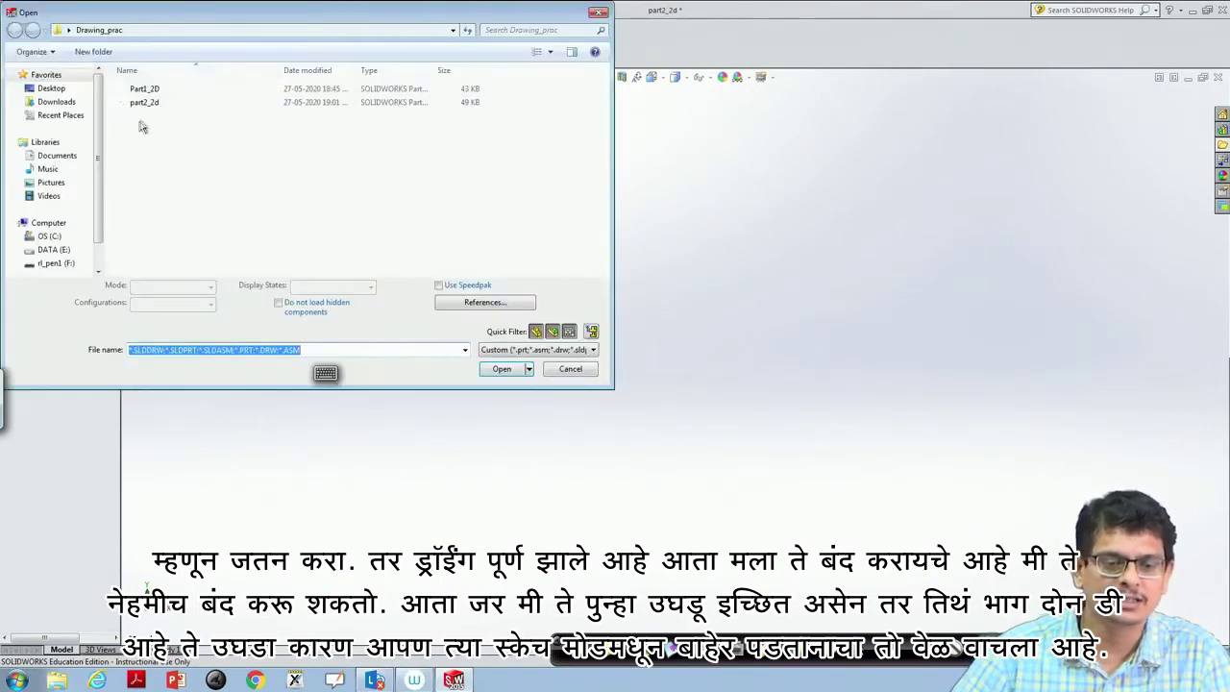
{"action": "left_click", "coordinate": [147, 103]}
{"action": "left_click", "coordinate": [507, 368]}
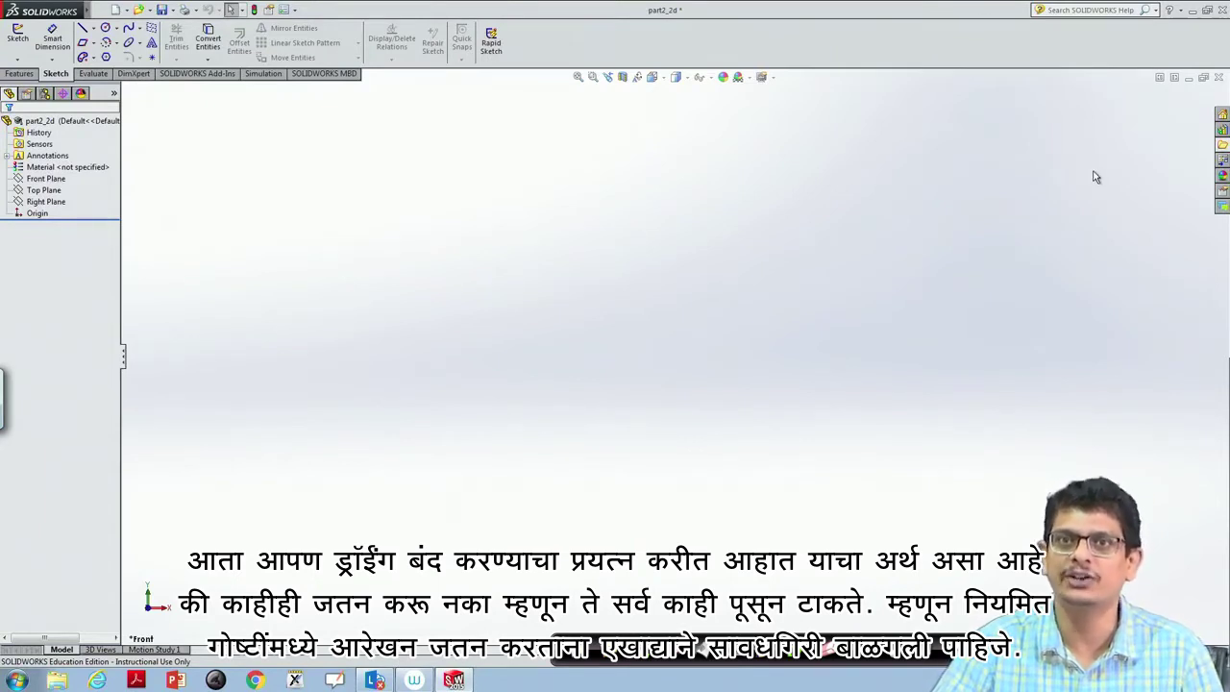
{"action": "key", "text": "ctrl+s"}
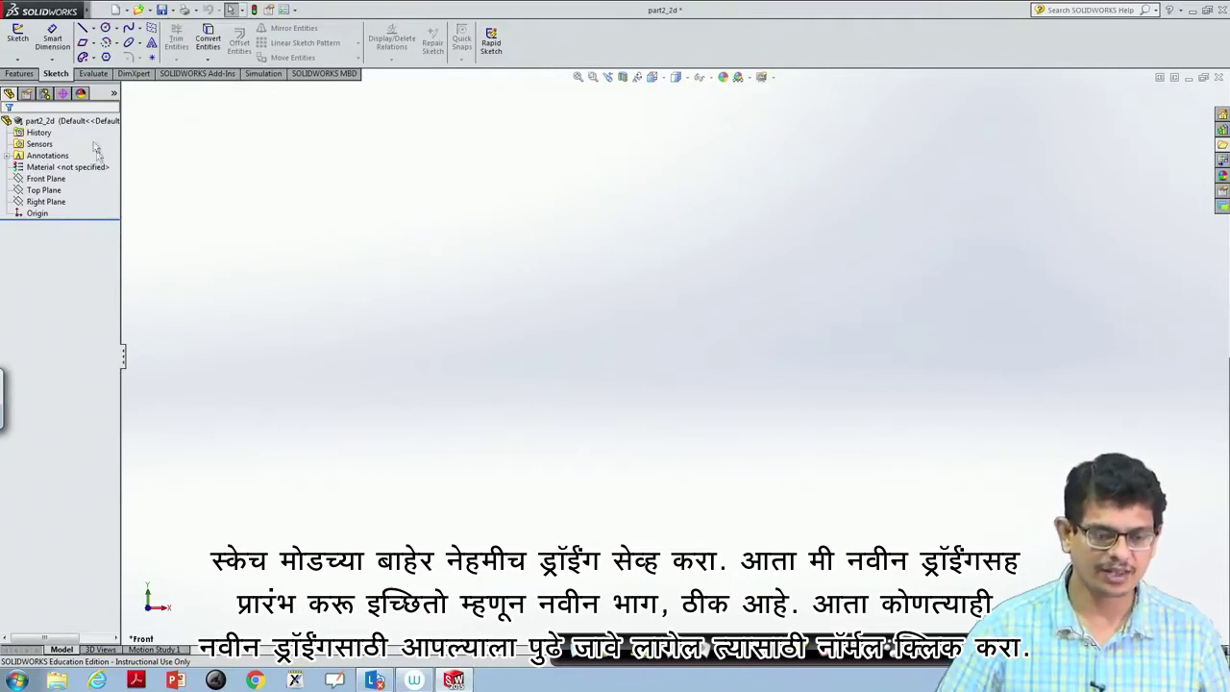
Create a new blank part, Part2, and view its Front Plane face-on
{"action": "left_click", "coordinate": [125, 10]}
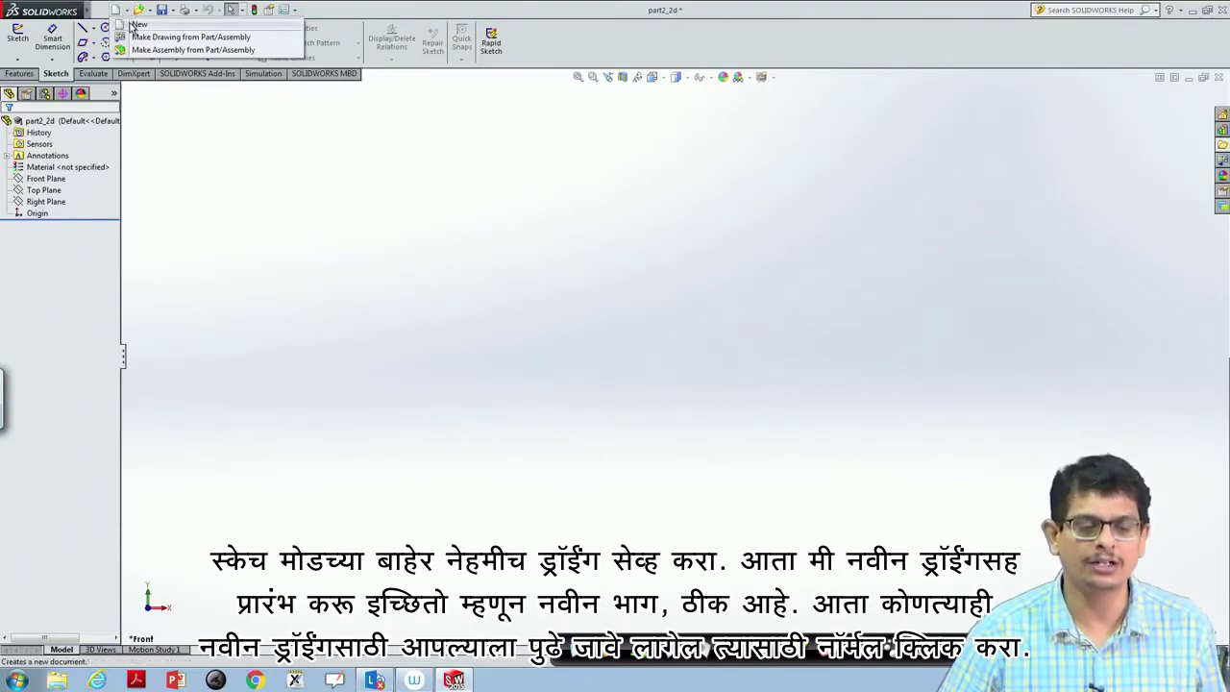
{"action": "left_click", "coordinate": [136, 24]}
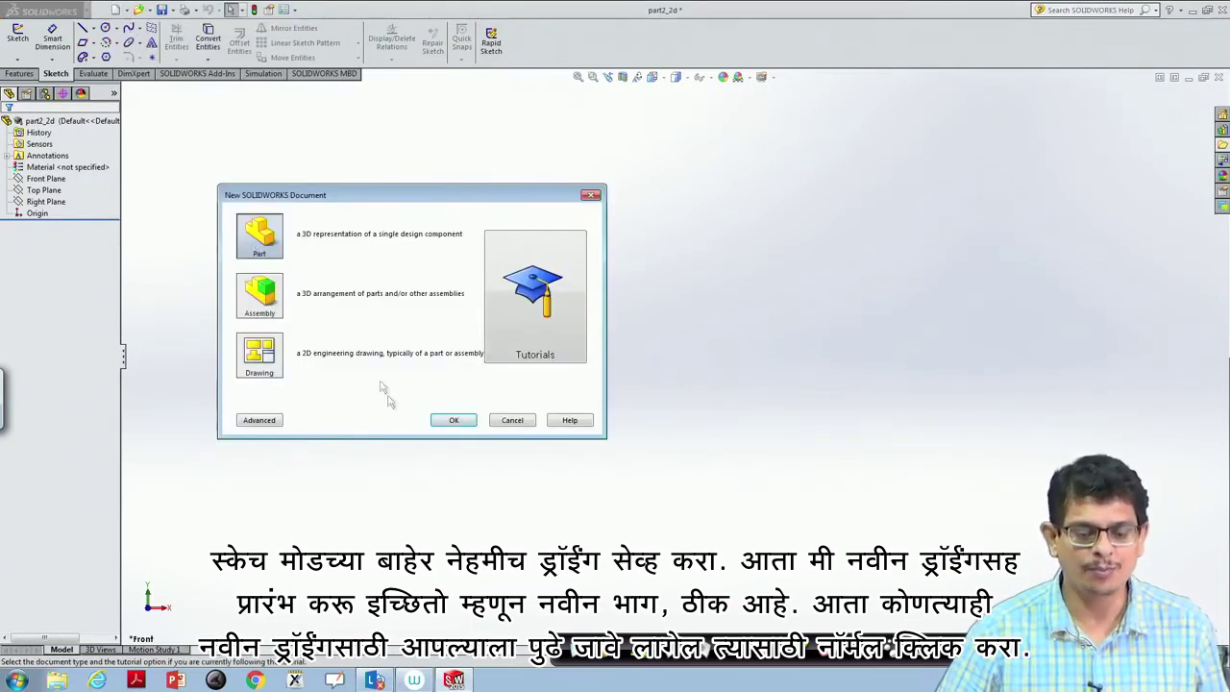
{"action": "left_click", "coordinate": [450, 420]}
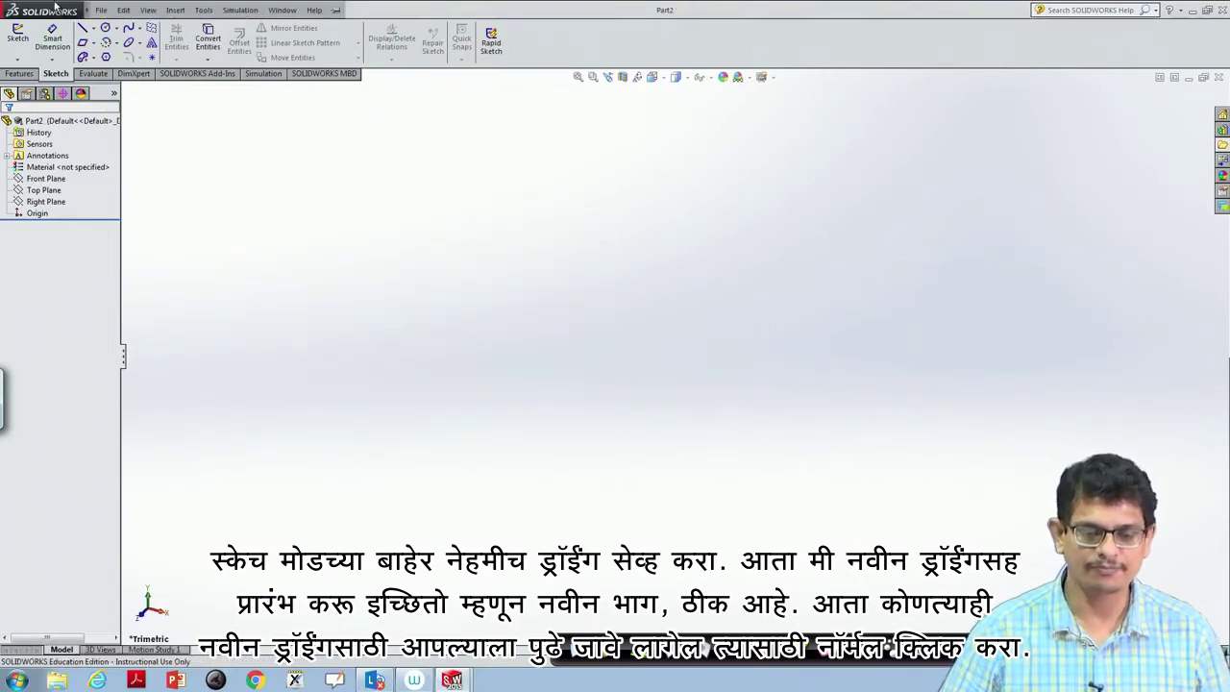
{"action": "left_click", "coordinate": [101, 10]}
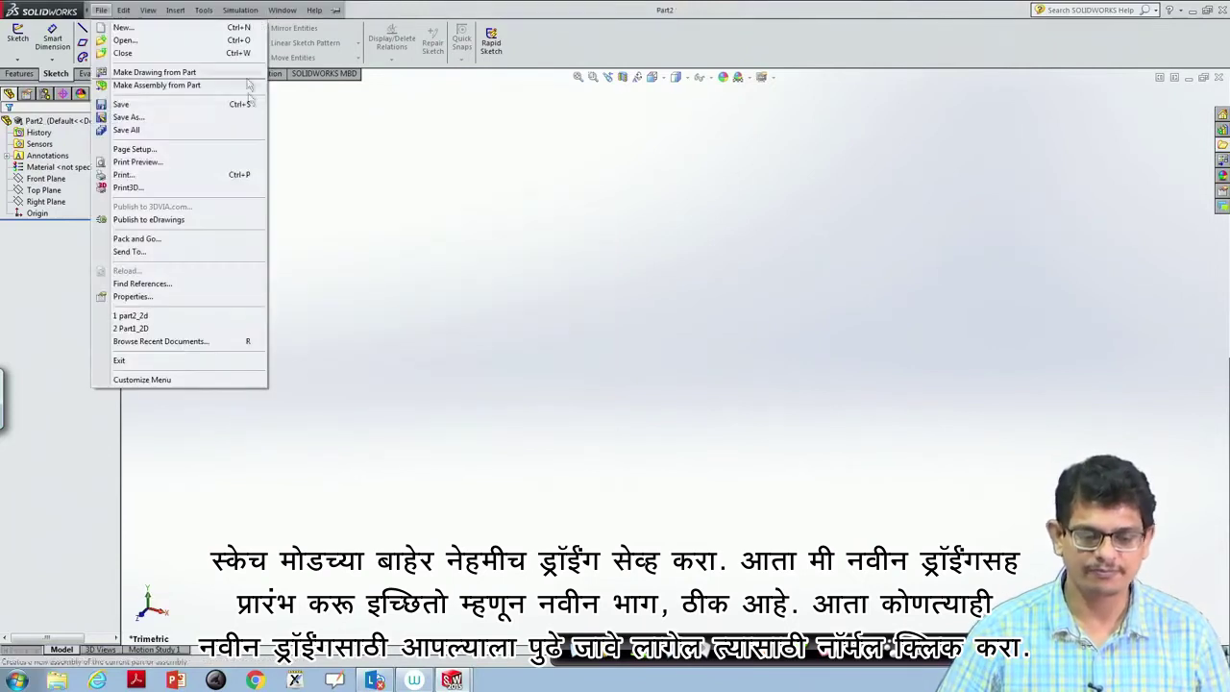
{"action": "left_click", "coordinate": [43, 181]}
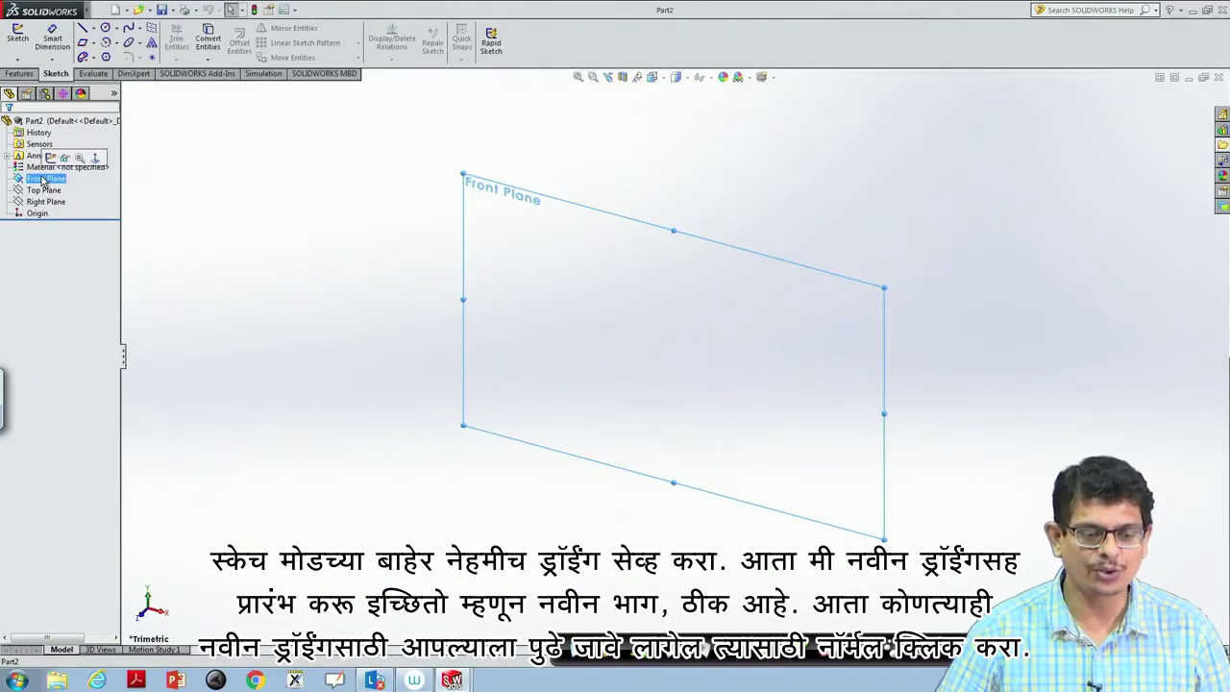
{"action": "left_click", "coordinate": [95, 159]}
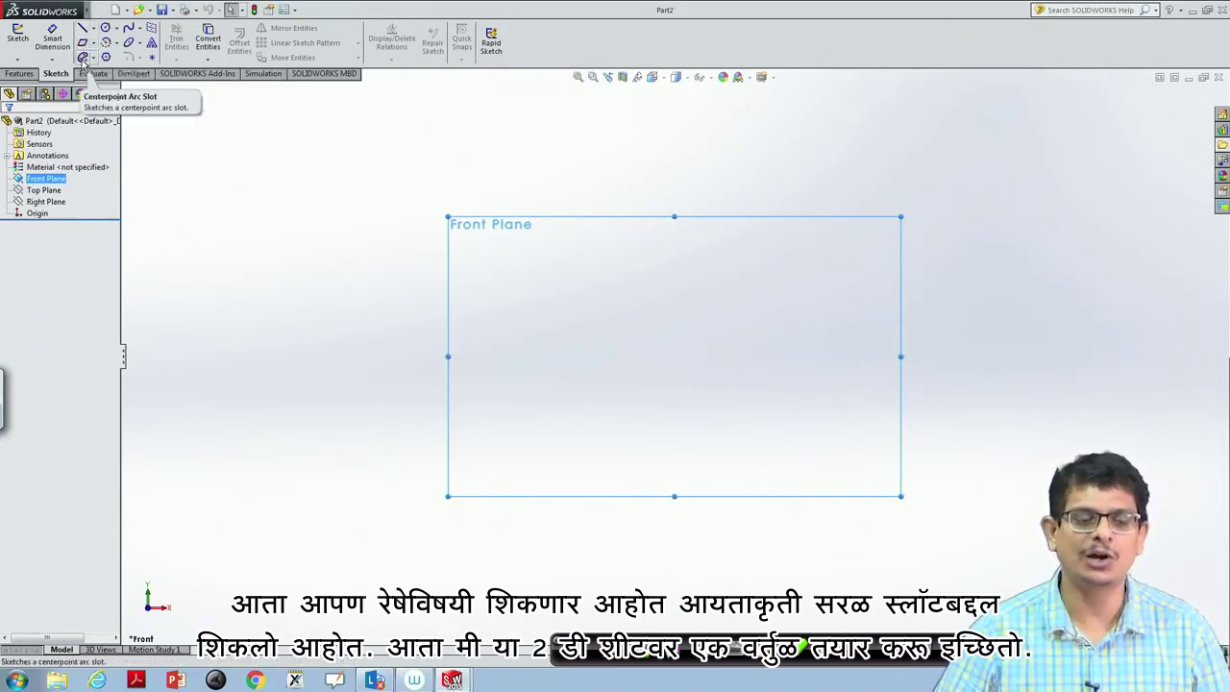
Sketch a circle of about 38.76 radius left of the origin, plus a smaller circle on its right edge
{"action": "left_click", "coordinate": [107, 30]}
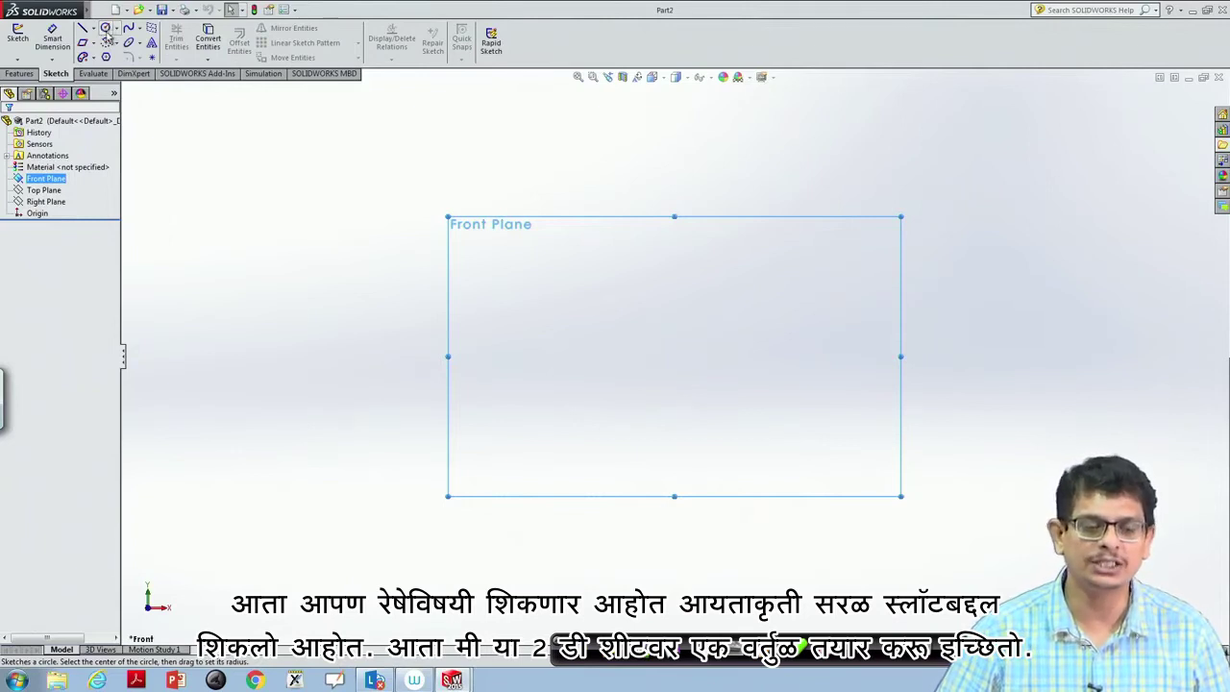
{"action": "left_click", "coordinate": [118, 30]}
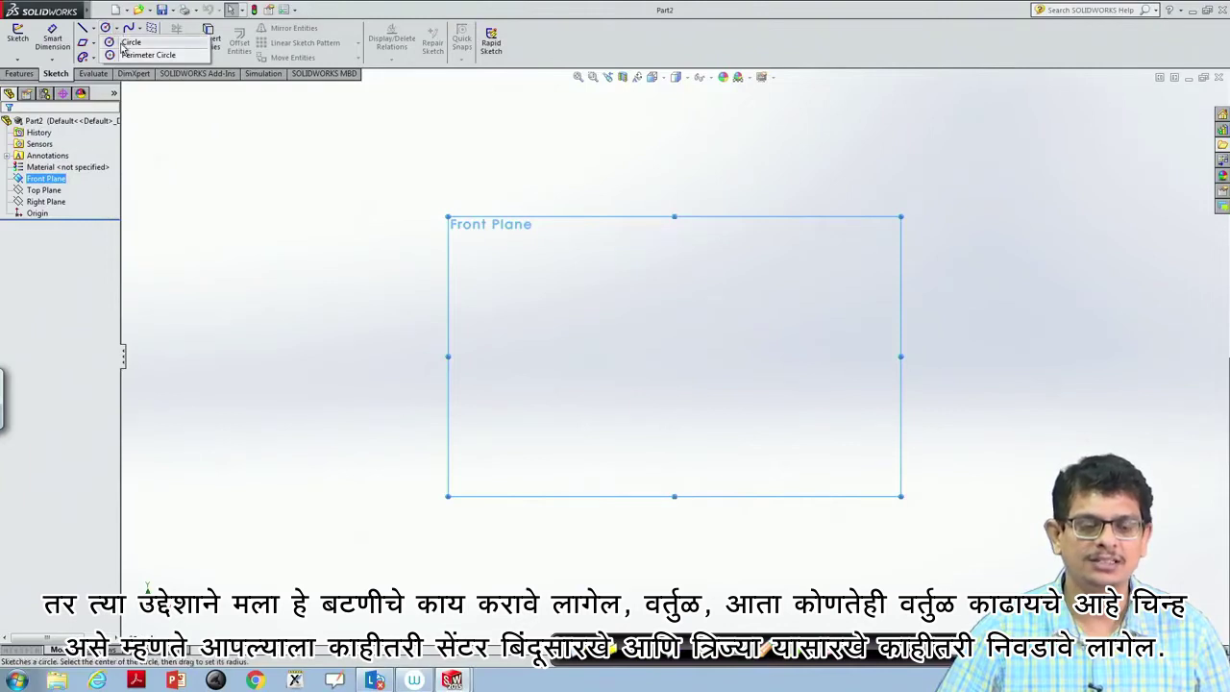
{"action": "left_click", "coordinate": [130, 43]}
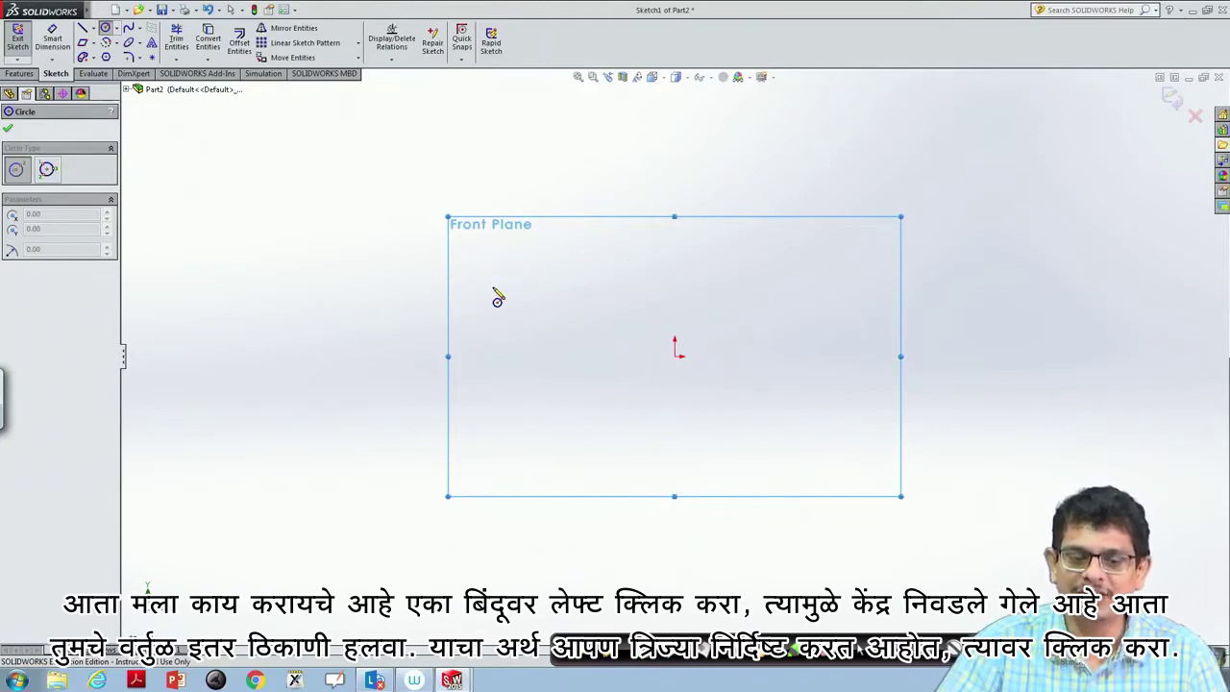
{"action": "left_click", "coordinate": [494, 289]}
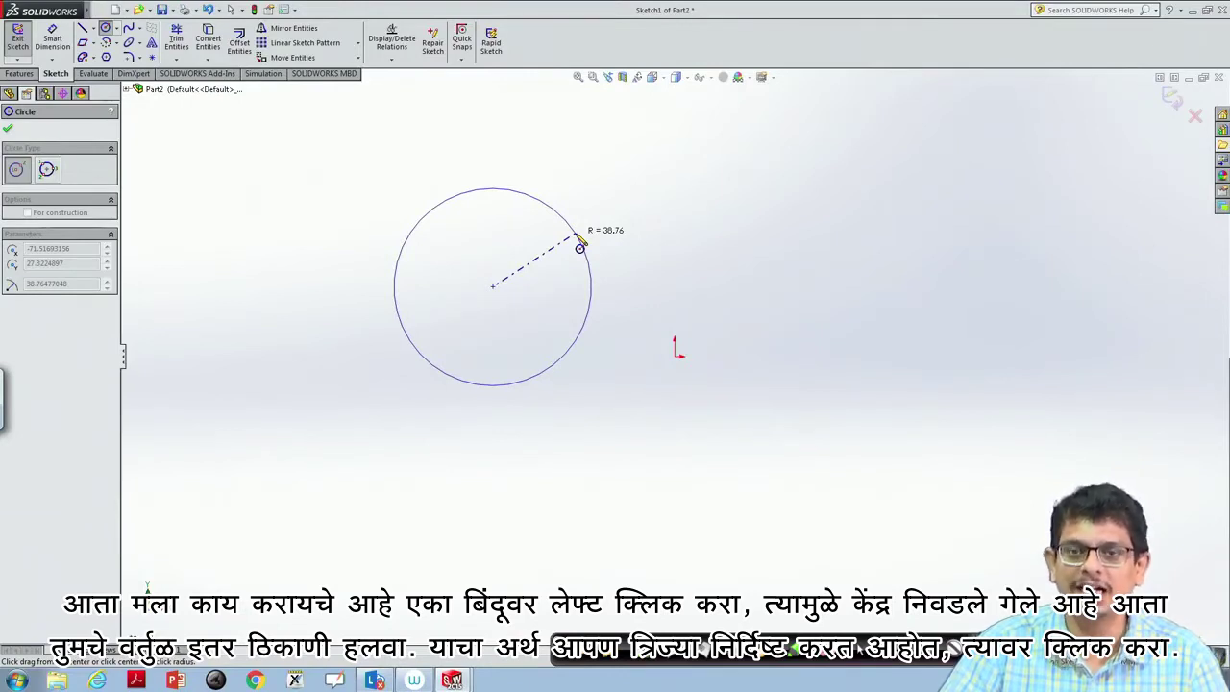
{"action": "left_click", "coordinate": [581, 247]}
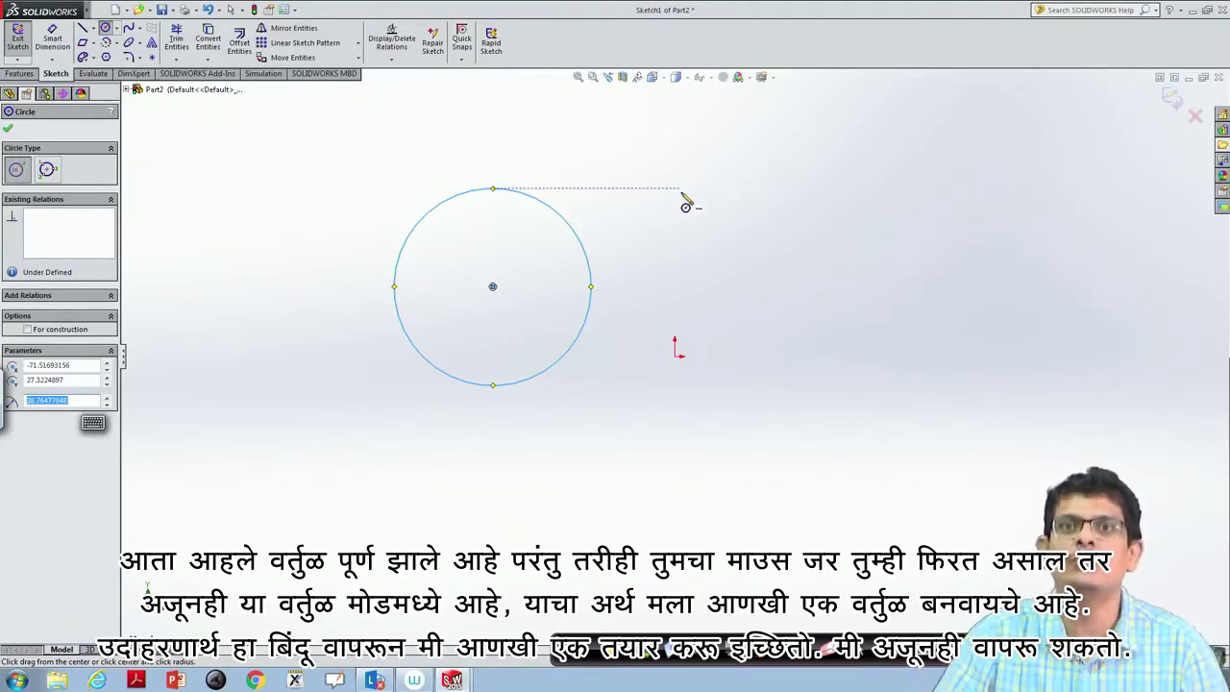
{"action": "left_click", "coordinate": [590, 286]}
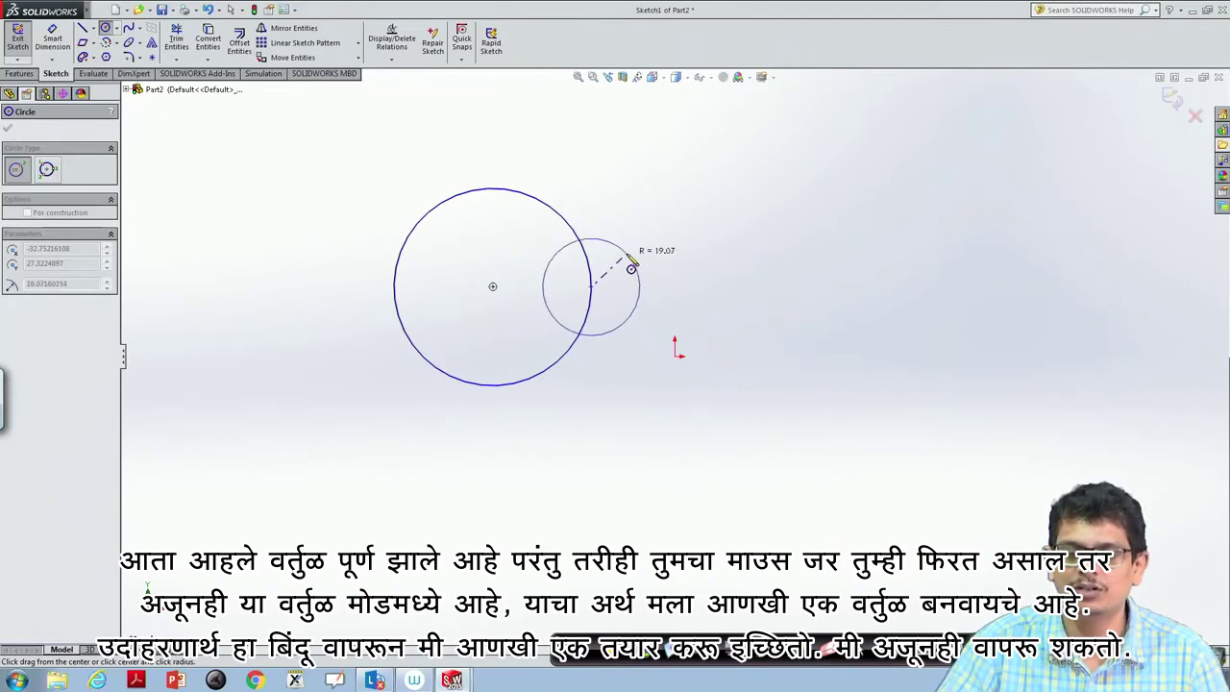
{"action": "left_click", "coordinate": [631, 267]}
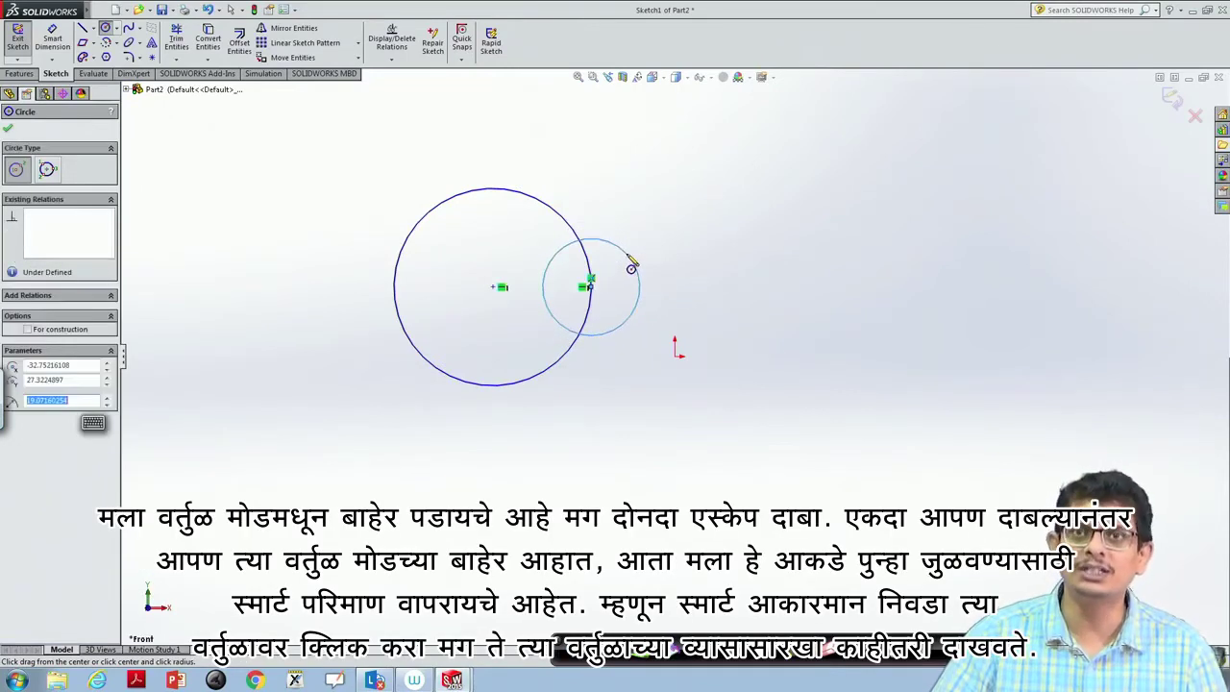
{"action": "key", "text": "Escape"}
{"action": "key", "text": "Escape"}
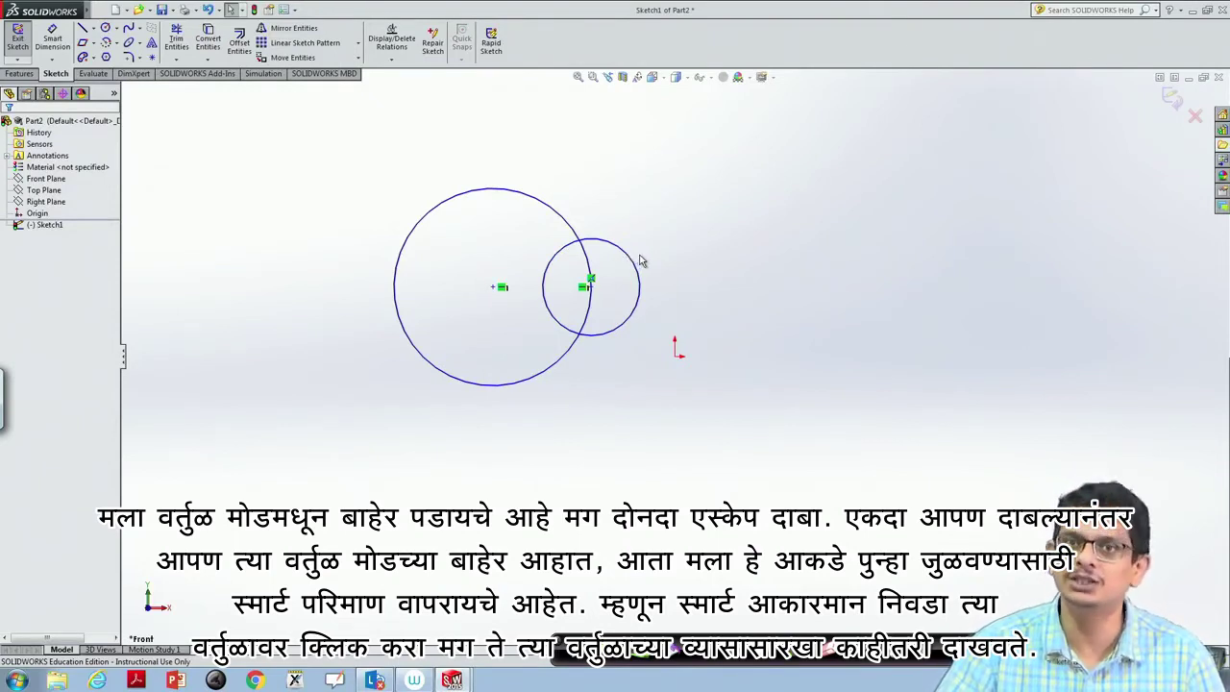
Give the large circle a 75 mm diameter dimension
{"action": "left_click", "coordinate": [50, 43]}
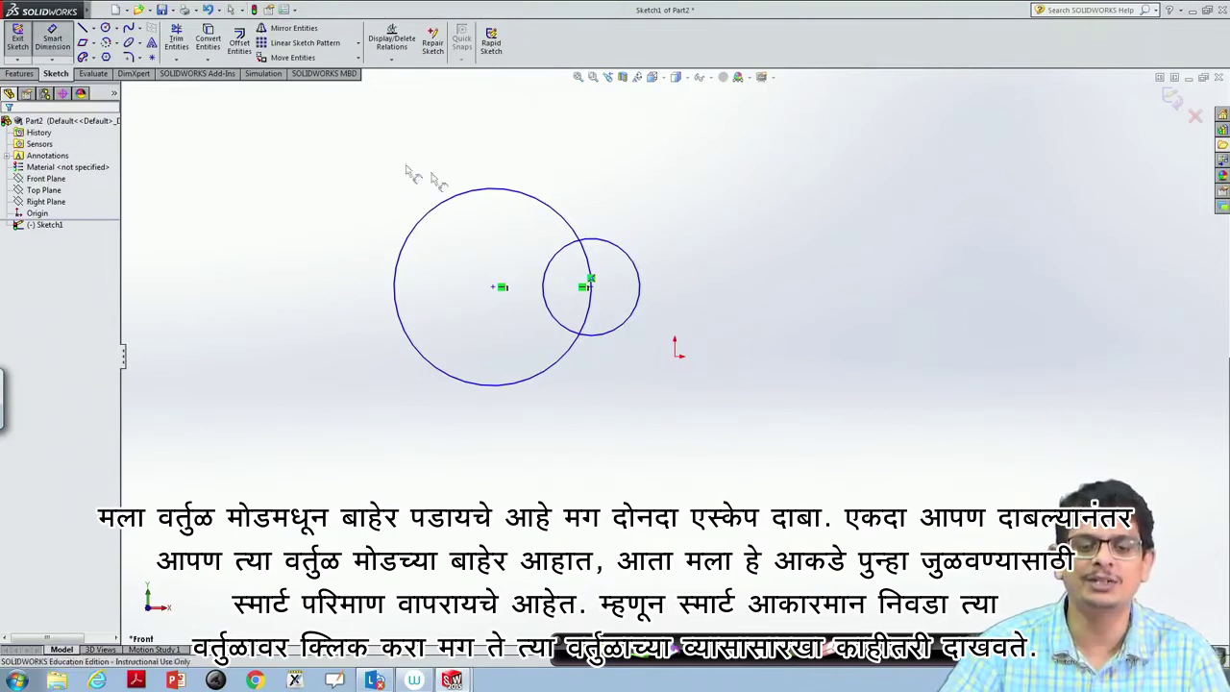
{"action": "left_click", "coordinate": [455, 198]}
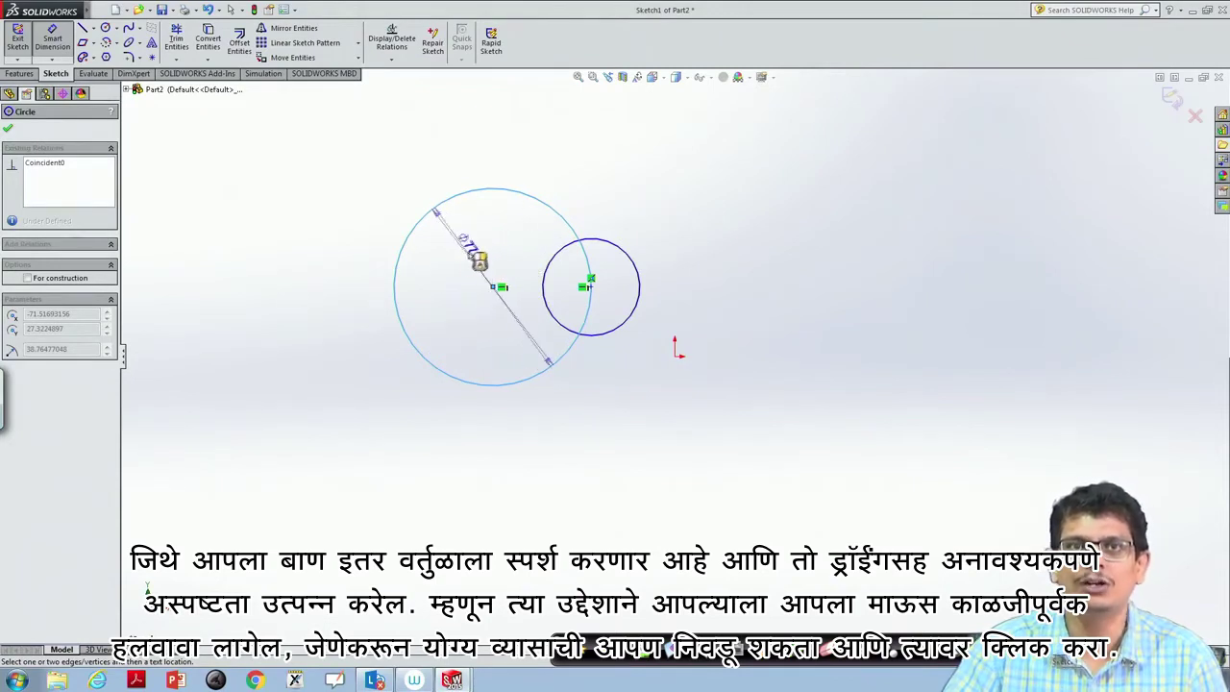
{"action": "left_click", "coordinate": [487, 256]}
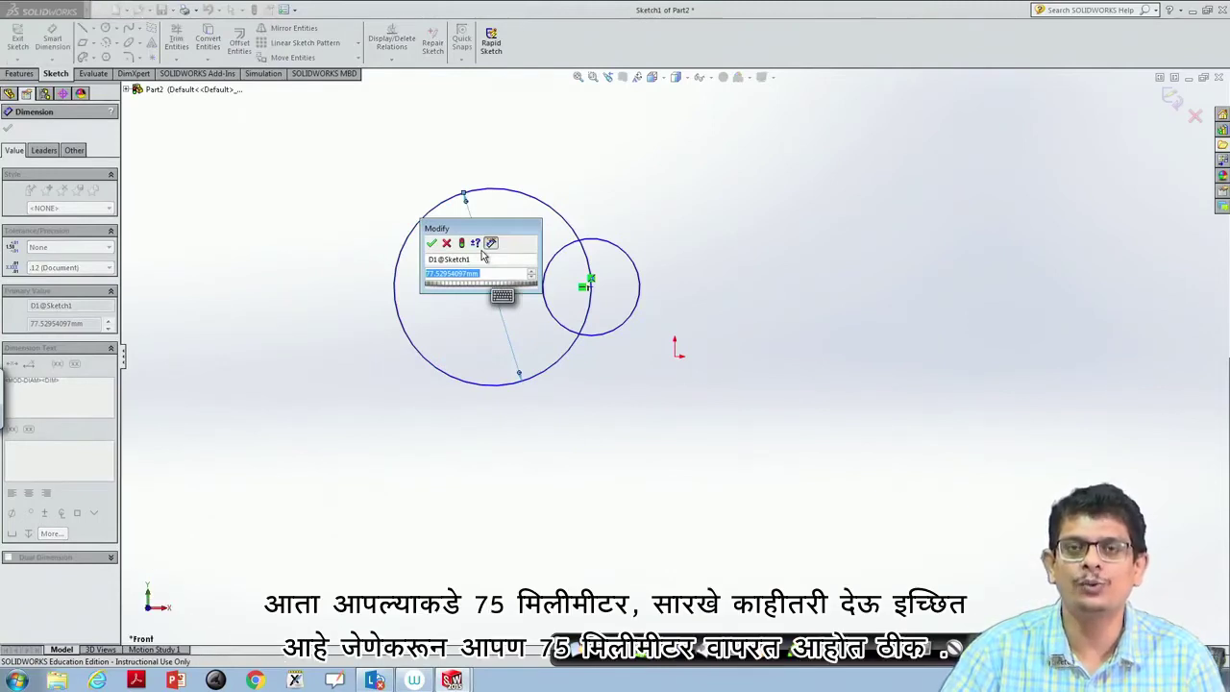
{"action": "type", "text": "75"}
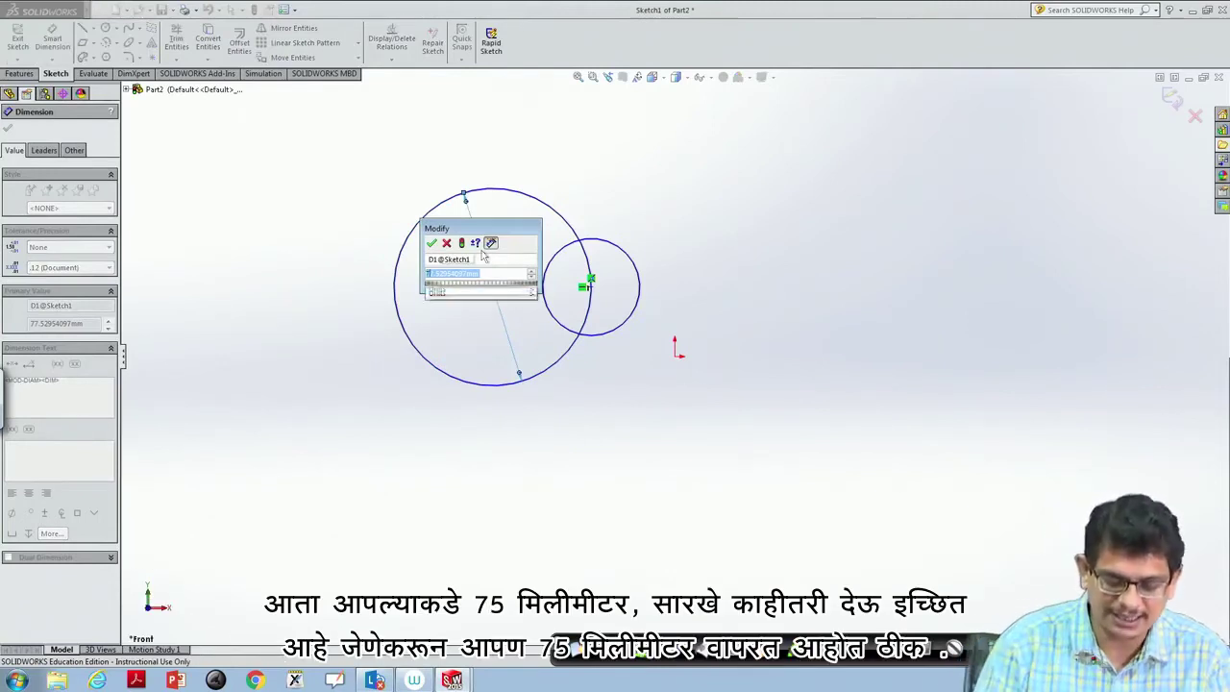
{"action": "left_click", "coordinate": [530, 293]}
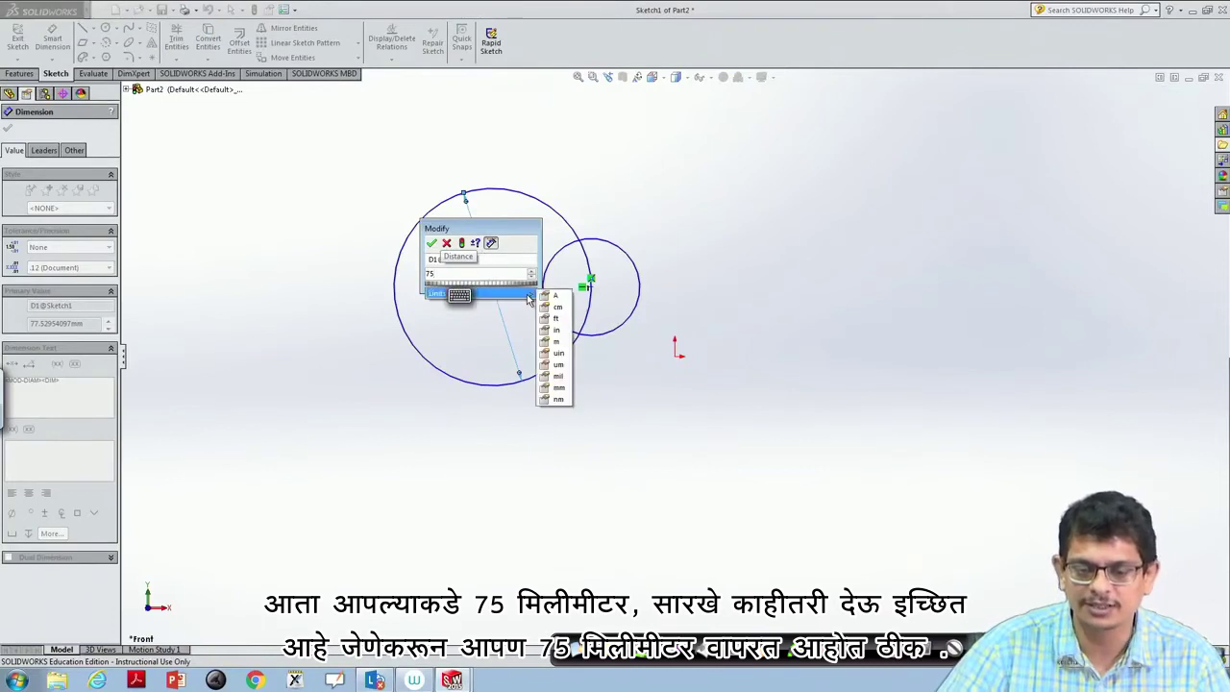
{"action": "left_click", "coordinate": [559, 388]}
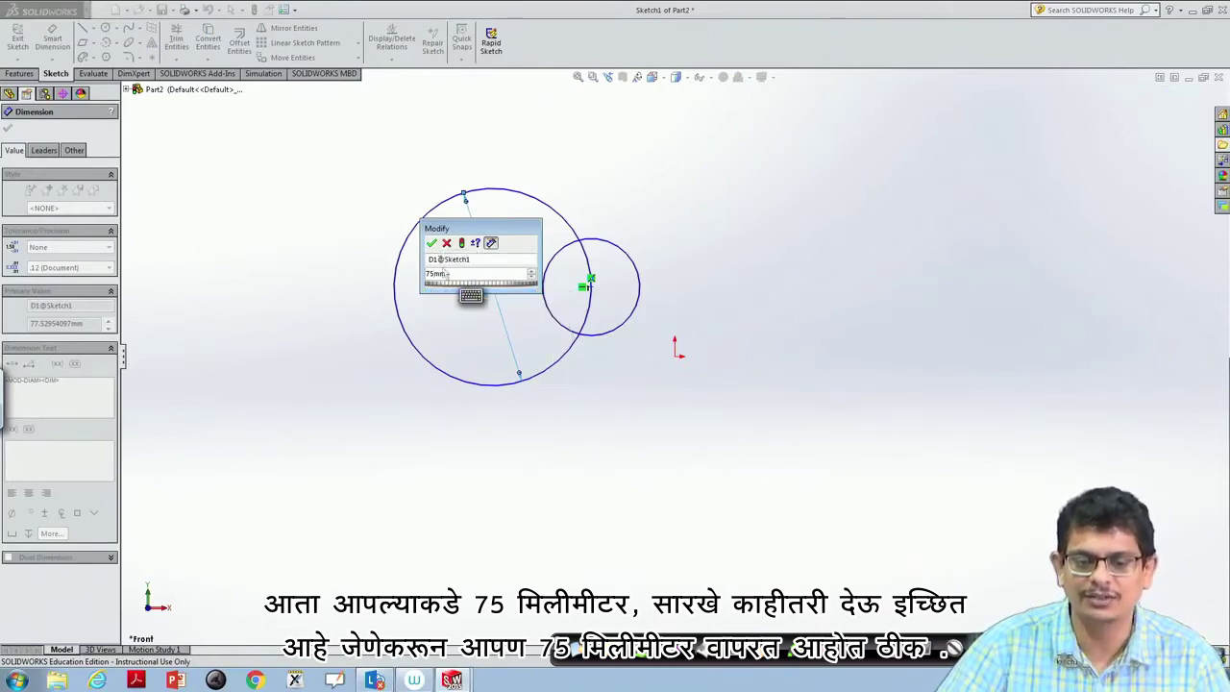
{"action": "left_click", "coordinate": [433, 245]}
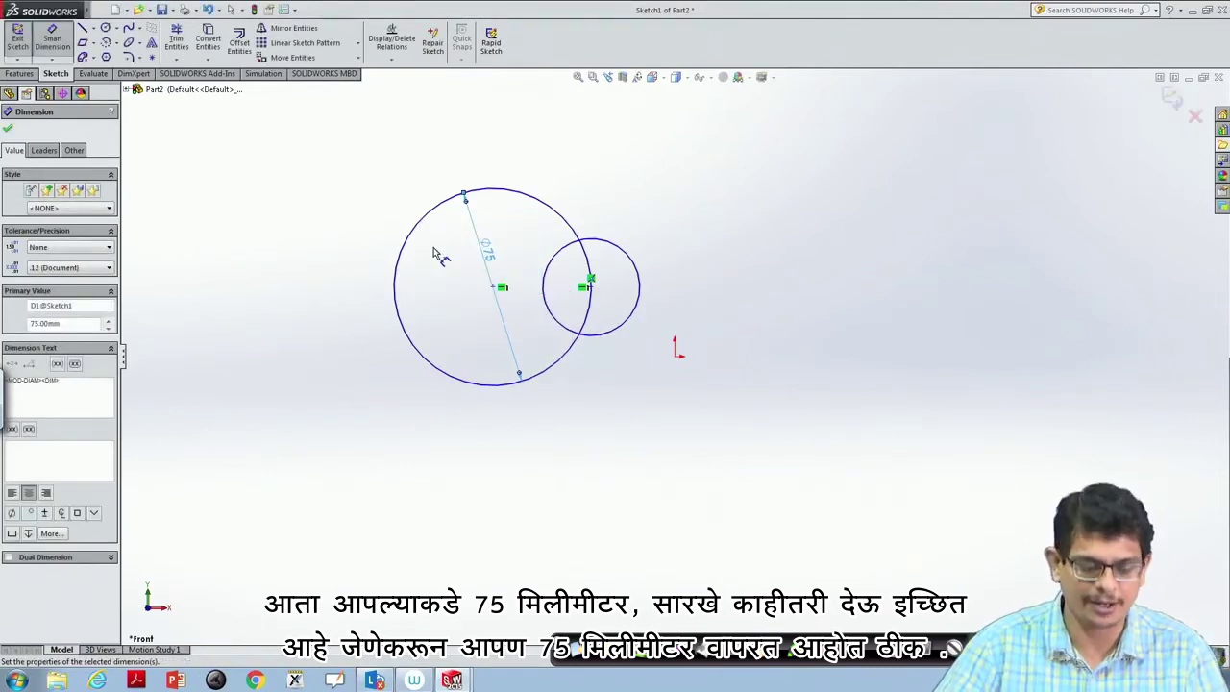
{"action": "key", "text": "Escape"}
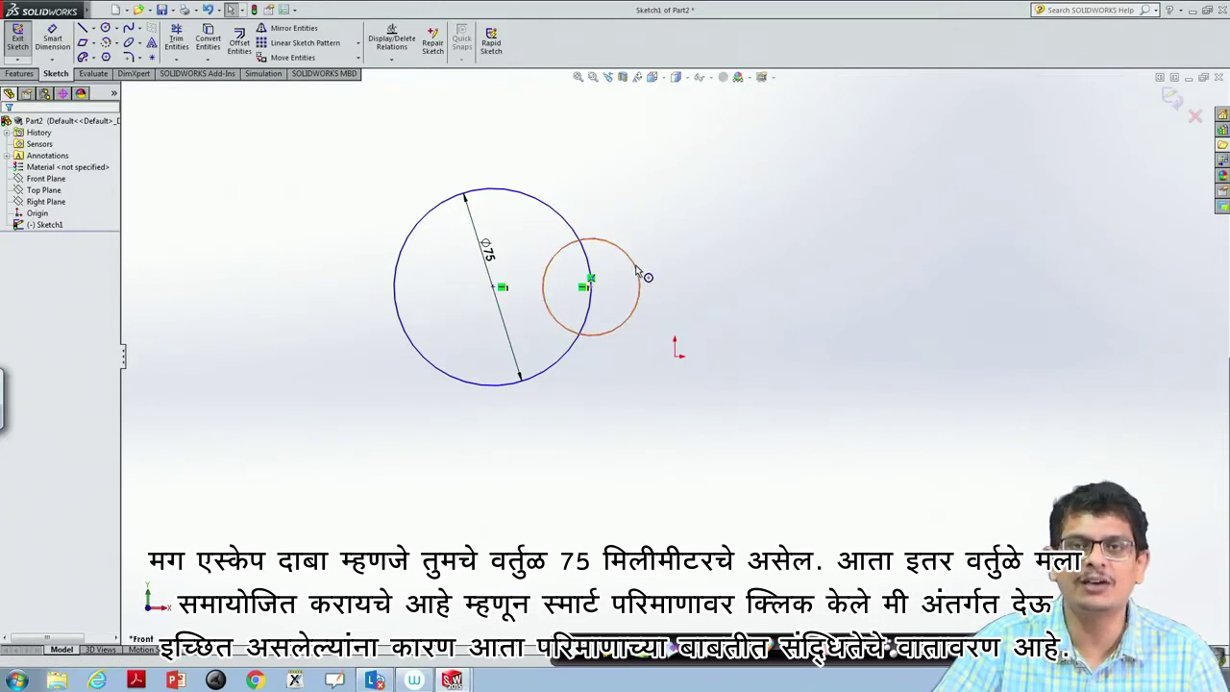
{"action": "left_click", "coordinate": [52, 40]}
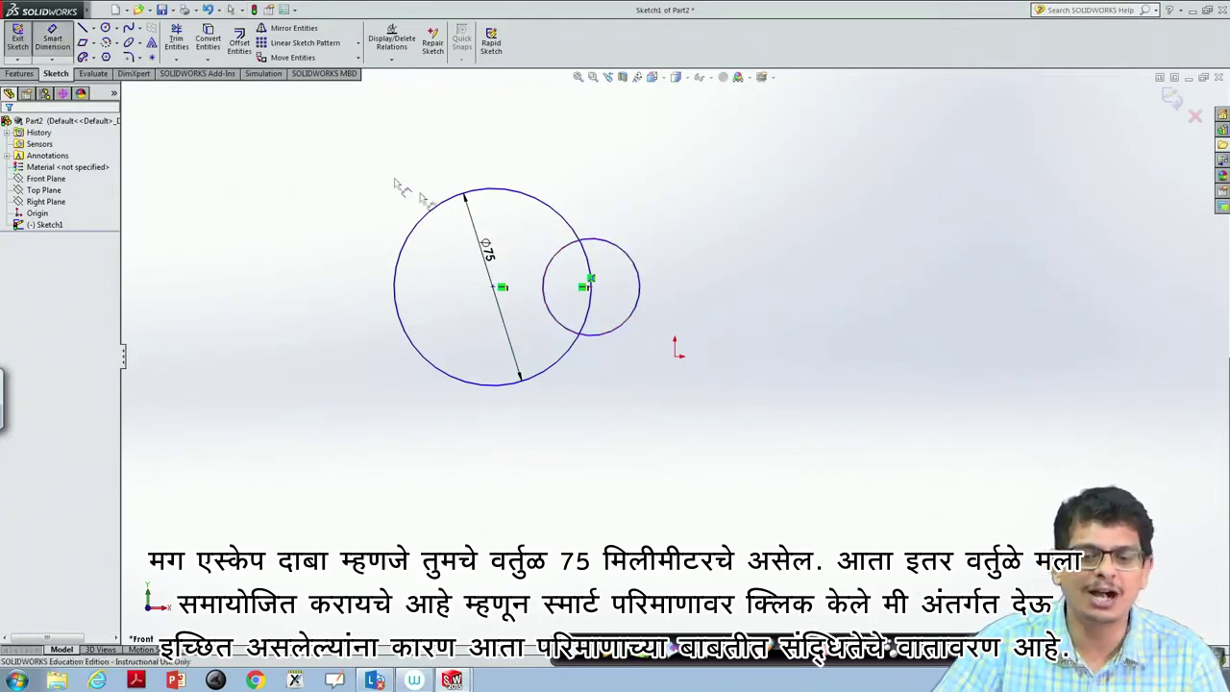
Set the small right-hand circle's diameter dimension to 25
{"action": "left_click", "coordinate": [597, 240]}
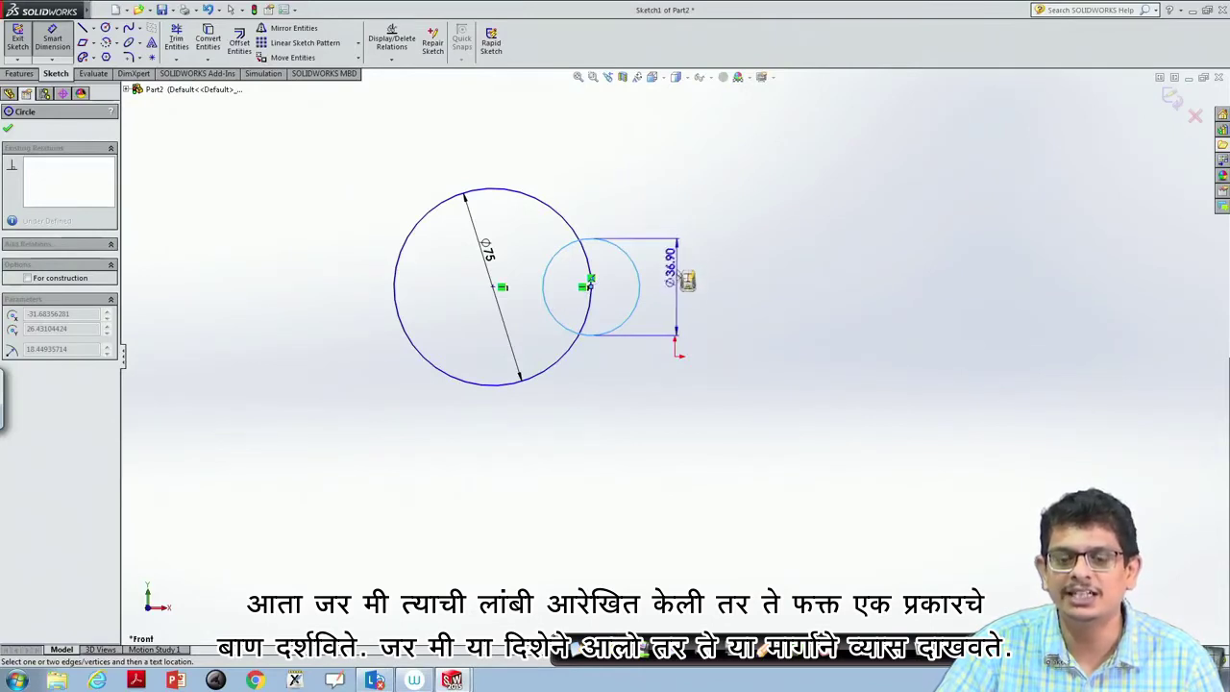
{"action": "left_click", "coordinate": [666, 294]}
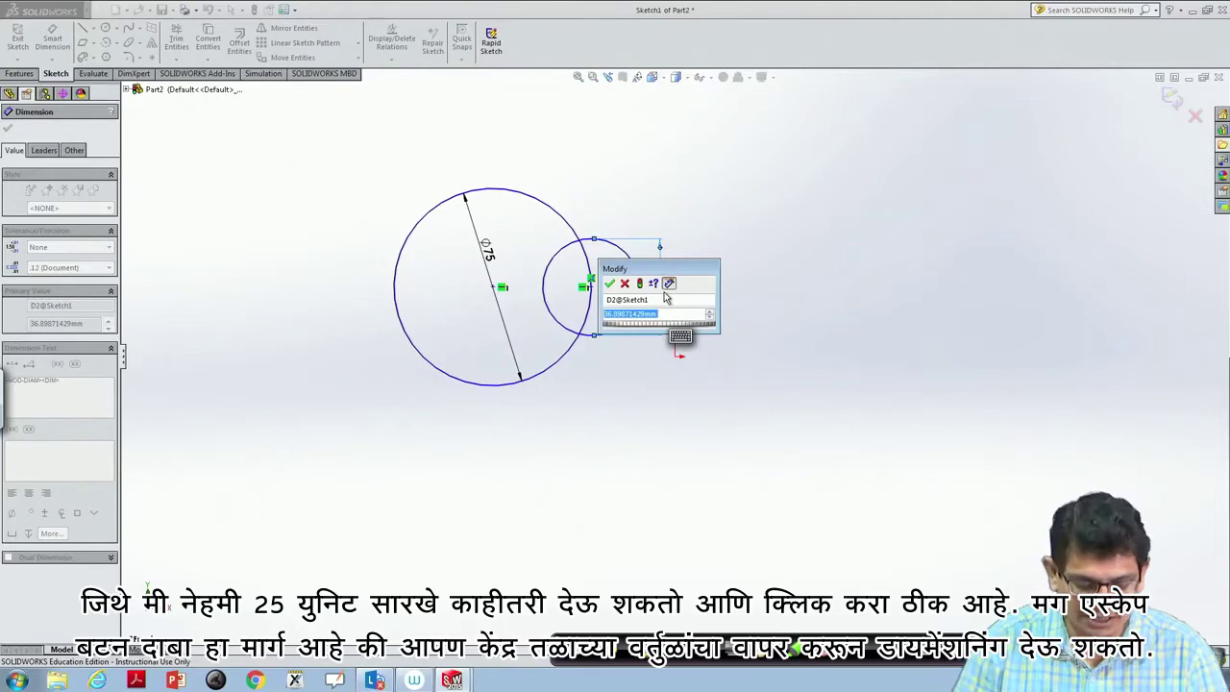
{"action": "type", "text": "25"}
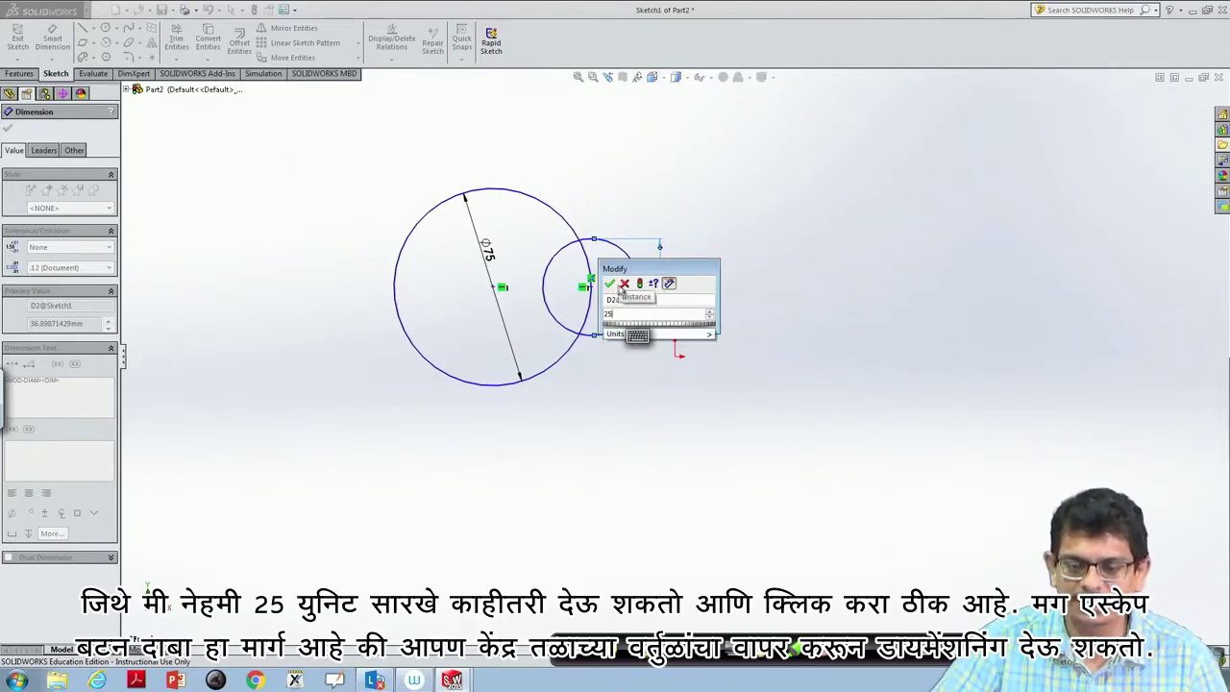
{"action": "left_click", "coordinate": [609, 284]}
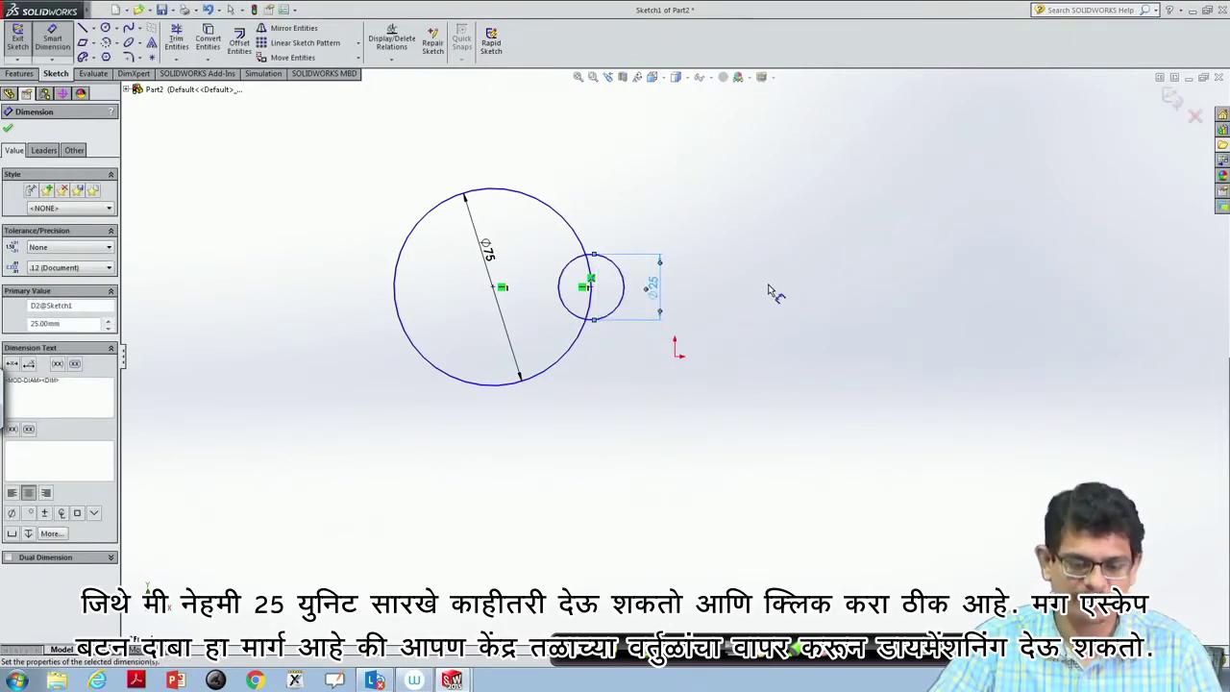
{"action": "key", "text": "Escape"}
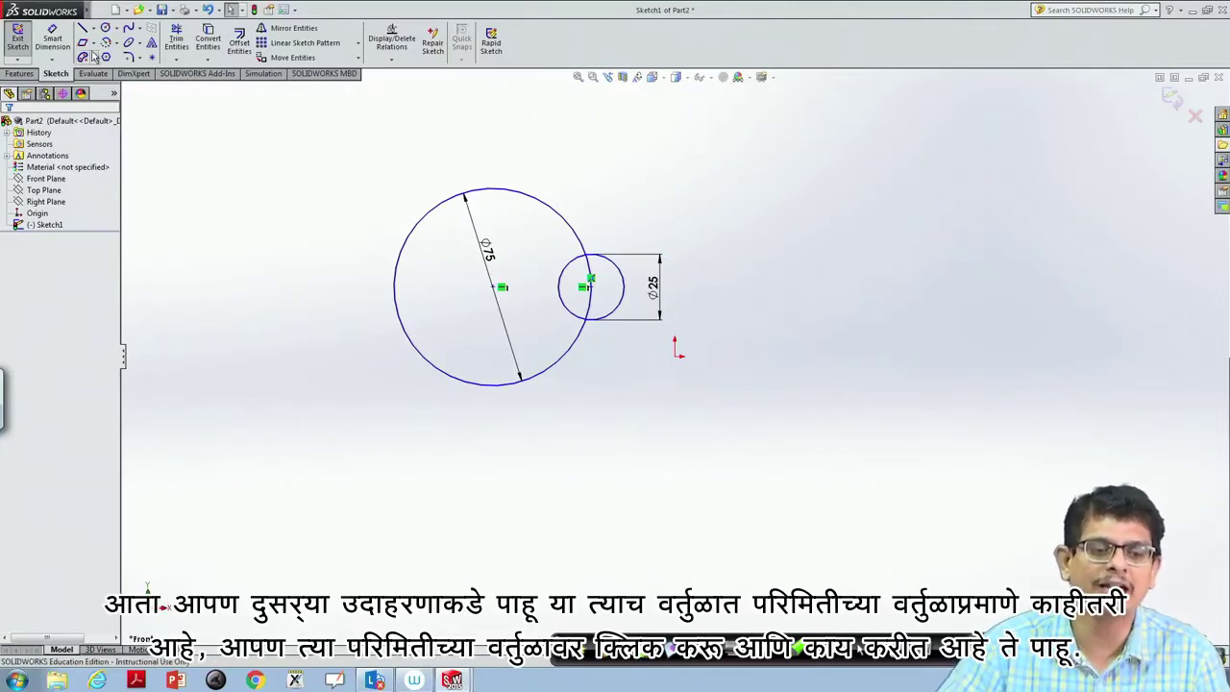
Draw a perimeter circle through three points to the right of the two circles
{"action": "left_click", "coordinate": [116, 32]}
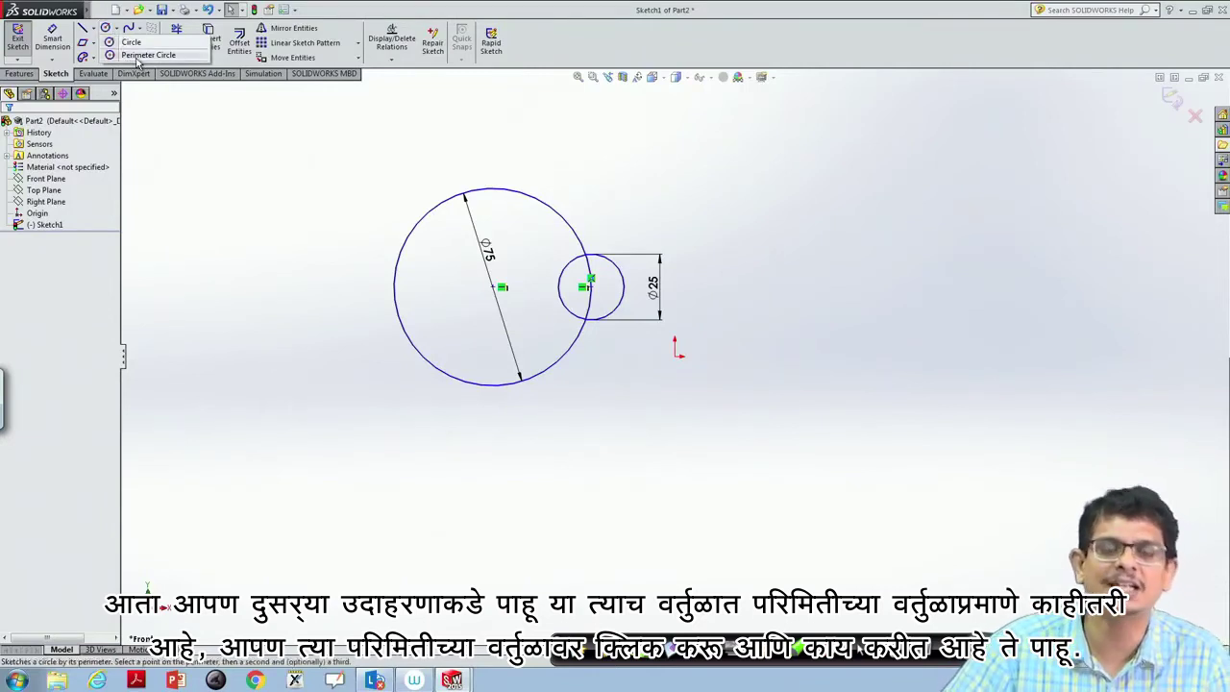
{"action": "left_click", "coordinate": [144, 55]}
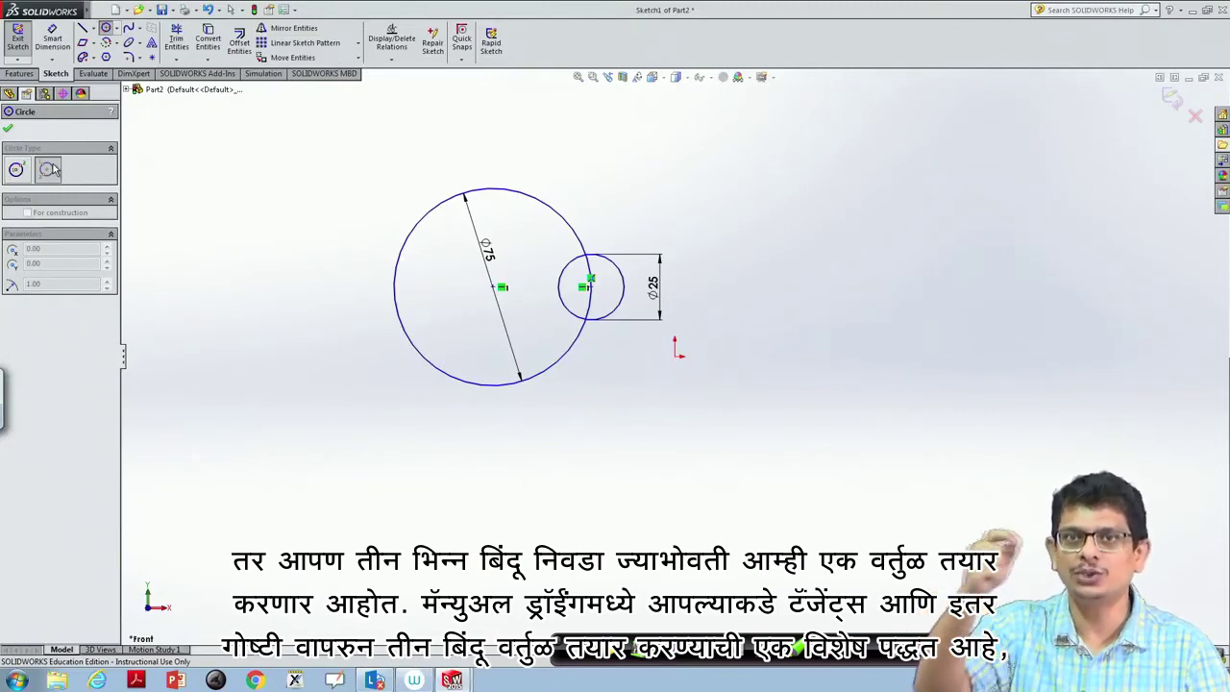
{"action": "left_click", "coordinate": [48, 169]}
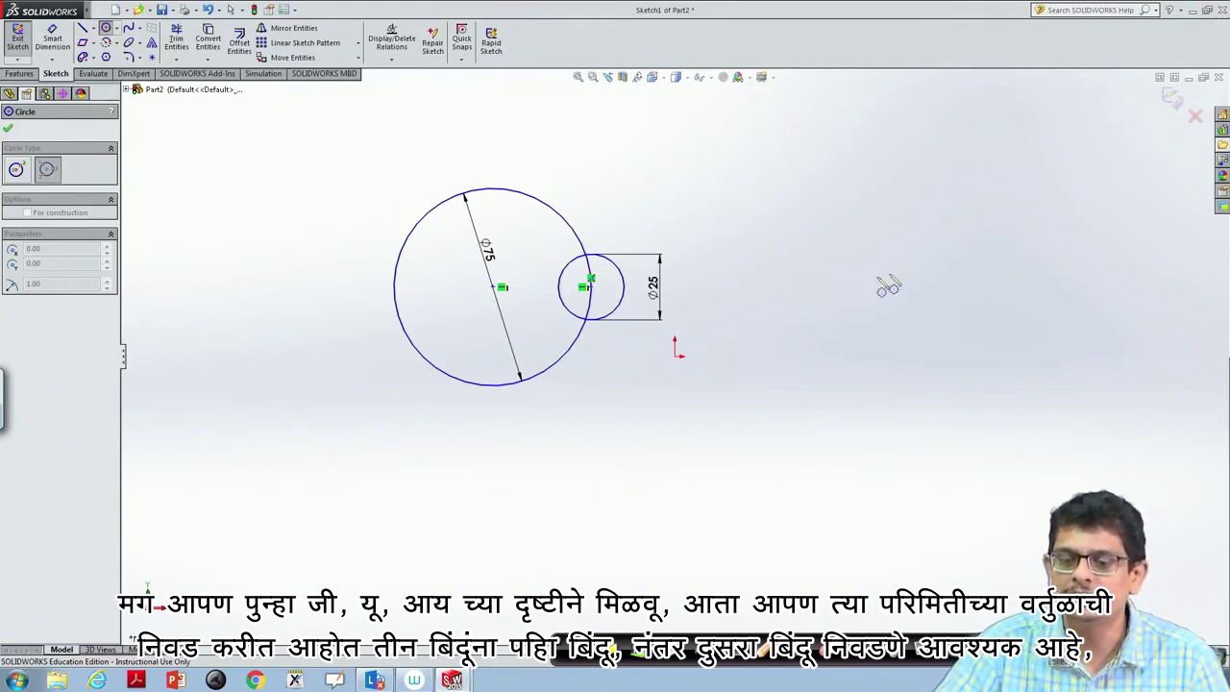
{"action": "left_click", "coordinate": [852, 280]}
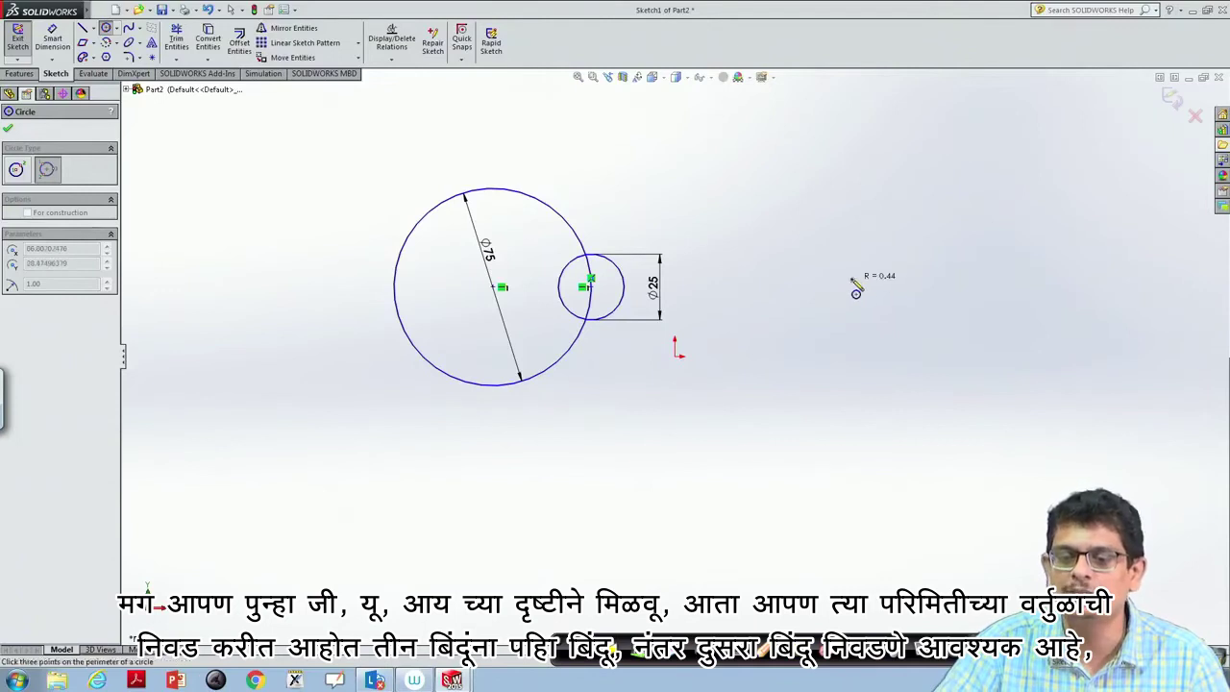
{"action": "left_click", "coordinate": [907, 222]}
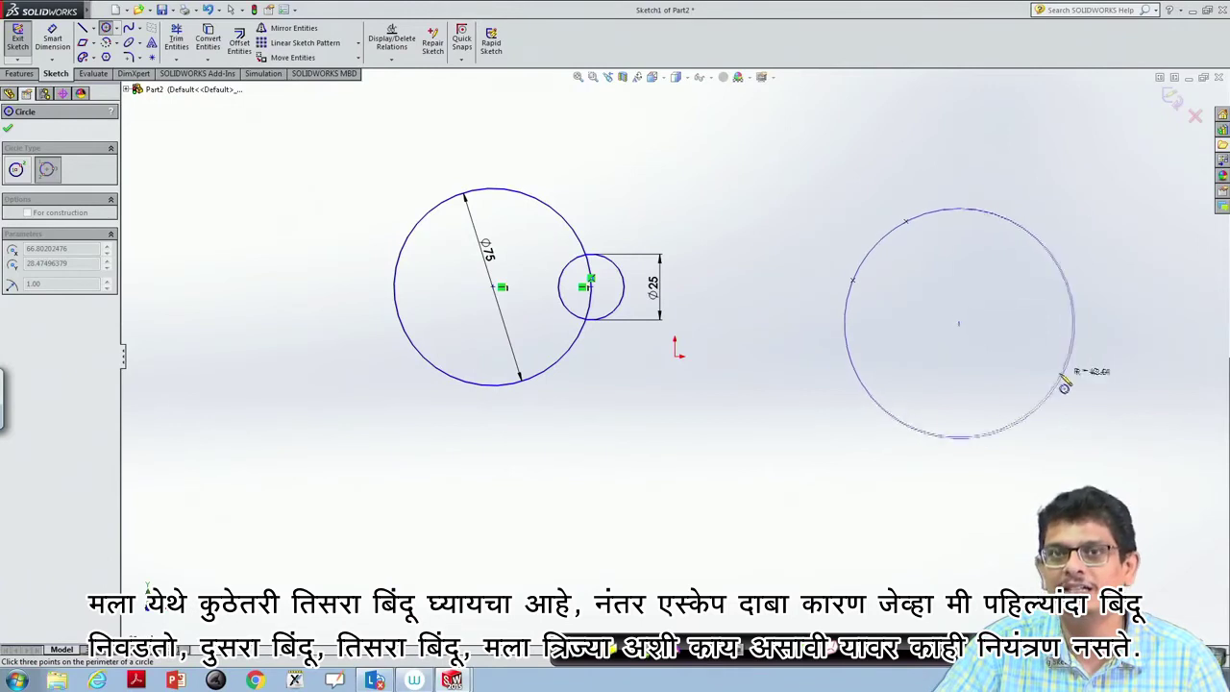
{"action": "left_click", "coordinate": [958, 322]}
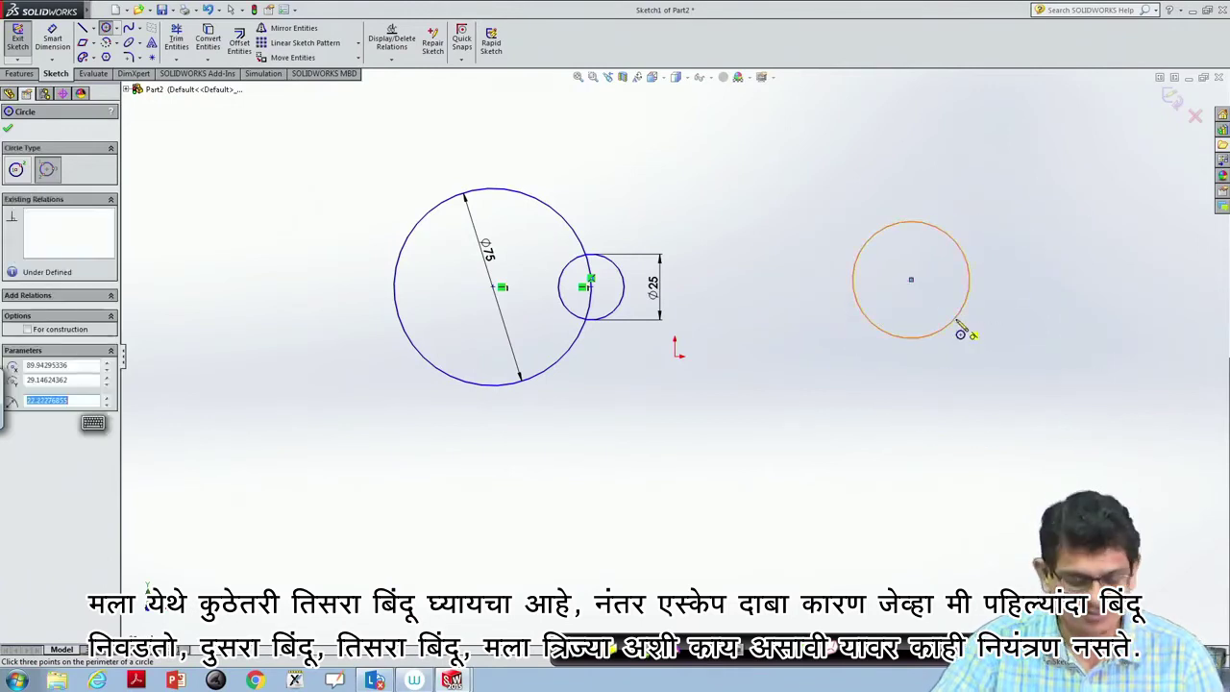
{"action": "key", "text": "Escape"}
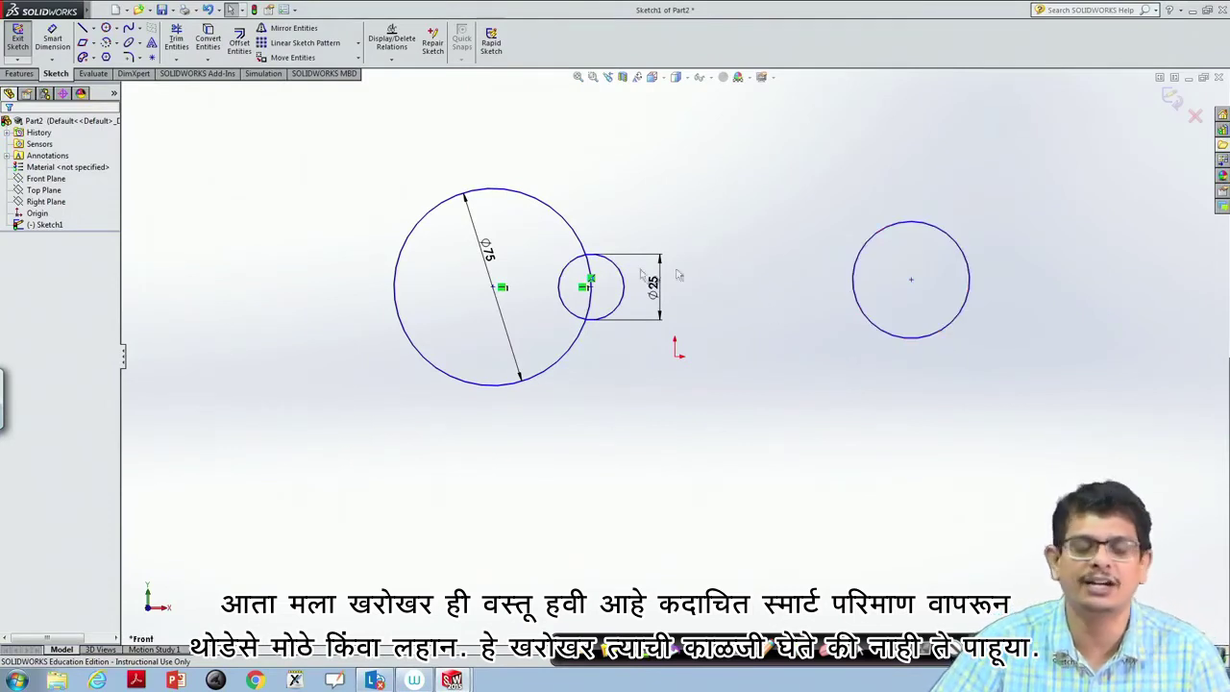
Dimension the right-hand three-point circle to a diameter of 20
{"action": "left_click", "coordinate": [53, 38]}
{"action": "left_click", "coordinate": [903, 229]}
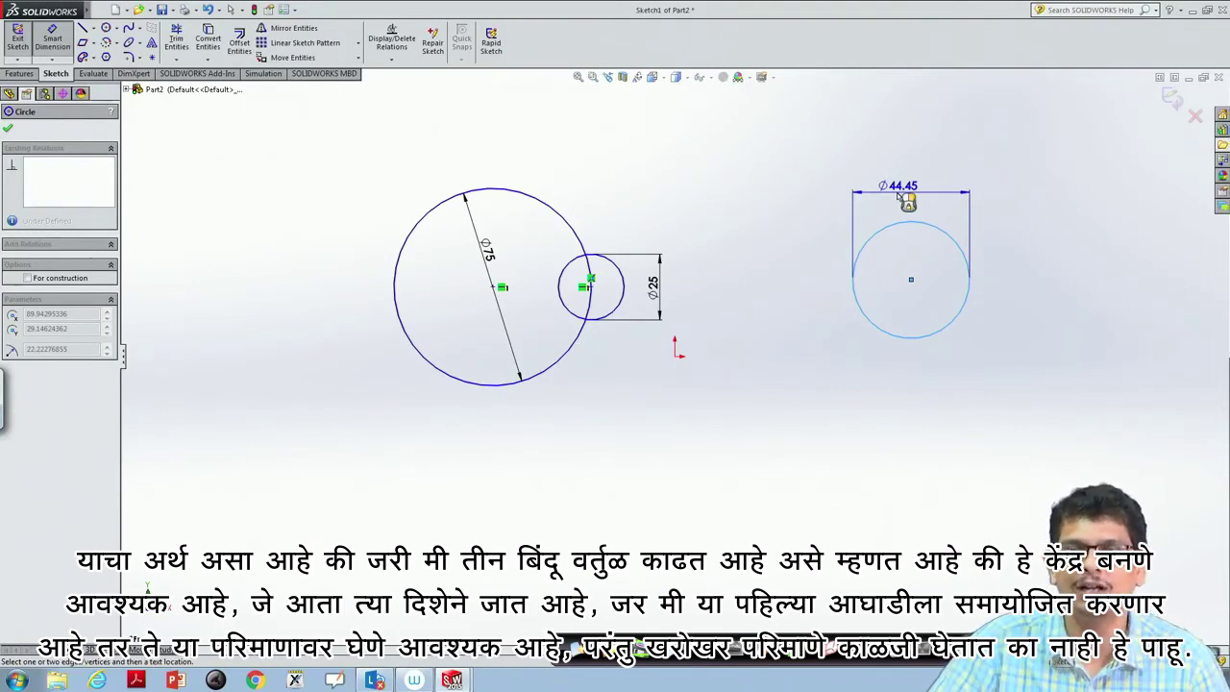
{"action": "left_click", "coordinate": [900, 197]}
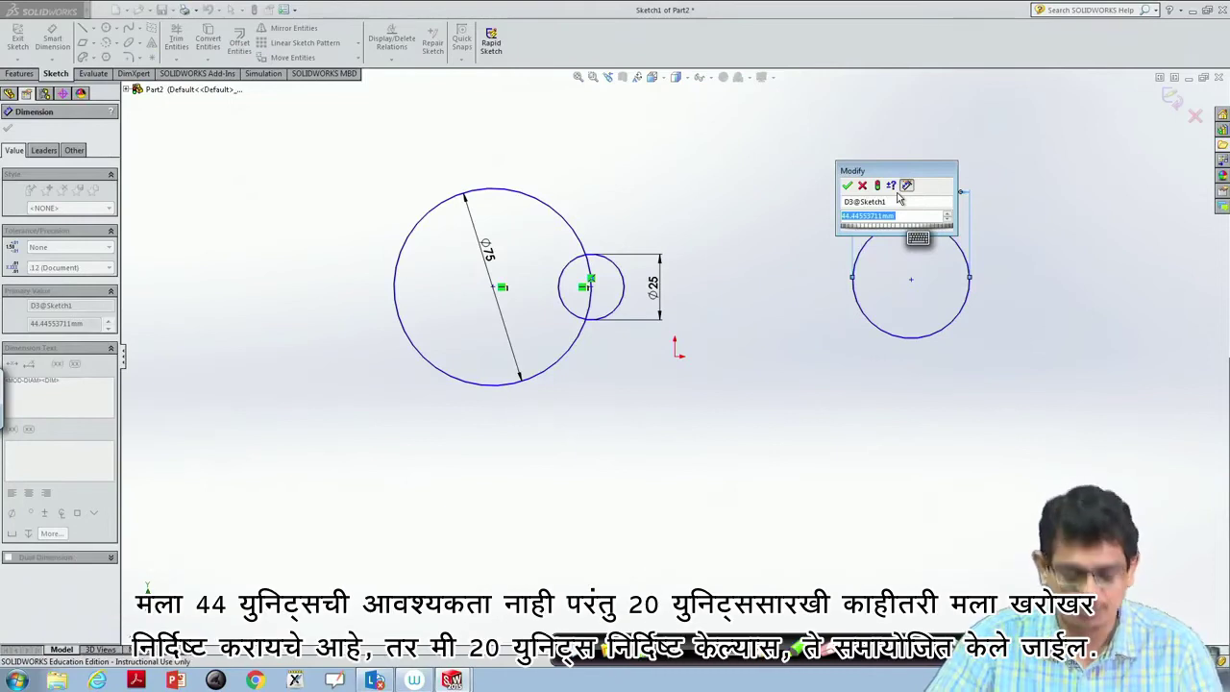
{"action": "type", "text": "20"}
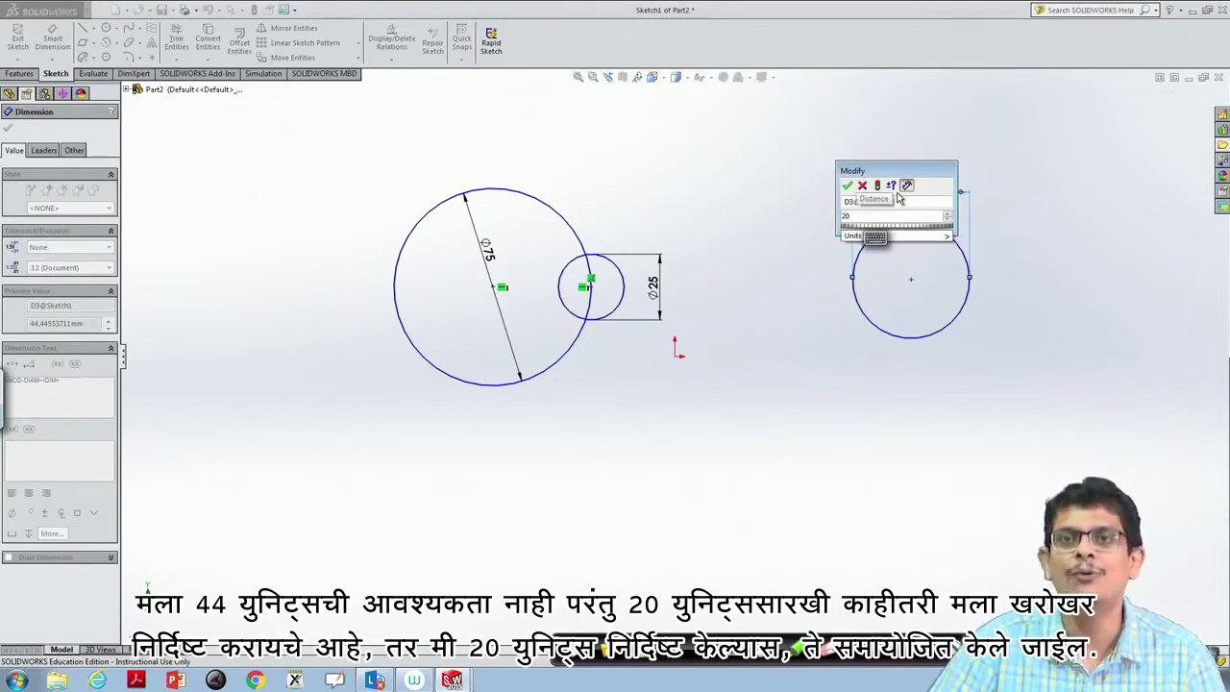
{"action": "left_click", "coordinate": [846, 186]}
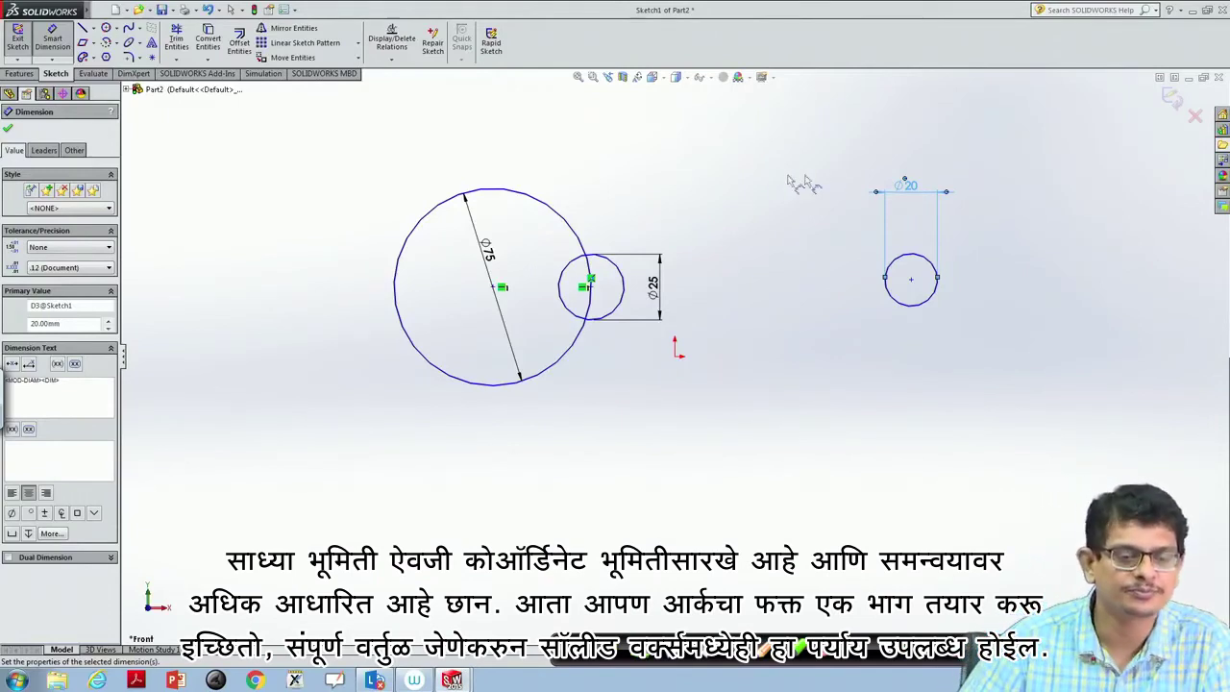
Draw a centerpoint arc sweeping about 255° at the lower left of the sketch
{"action": "left_click", "coordinate": [118, 29]}
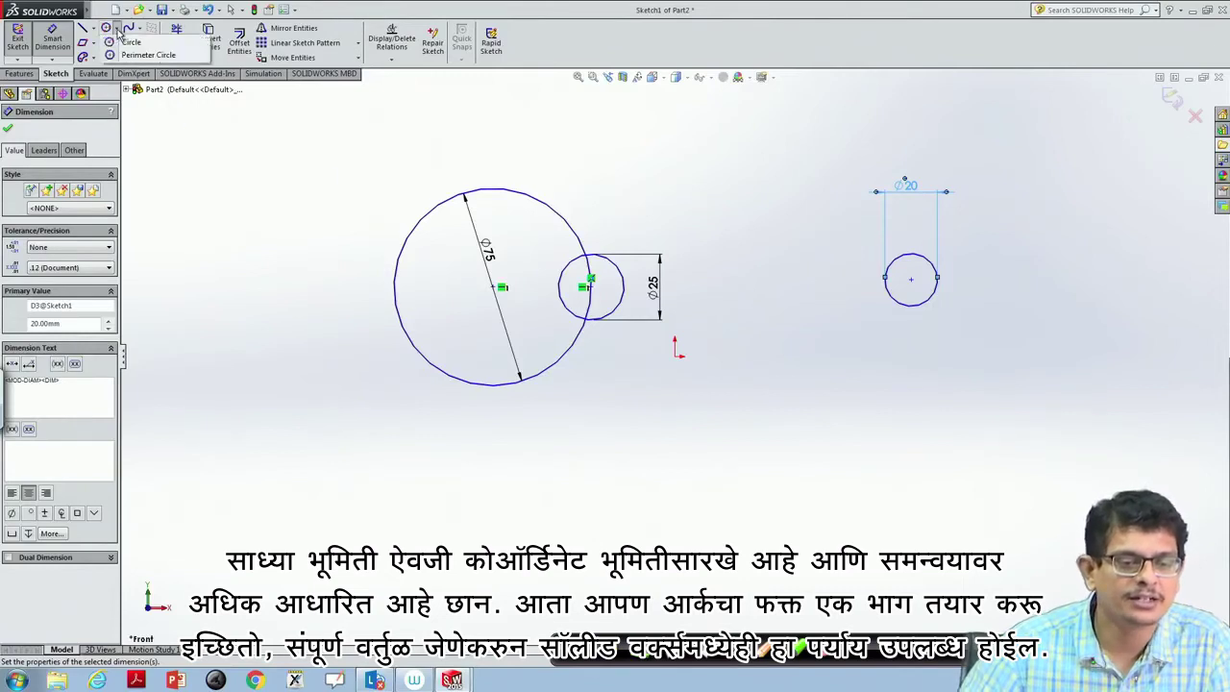
{"action": "left_click", "coordinate": [117, 44]}
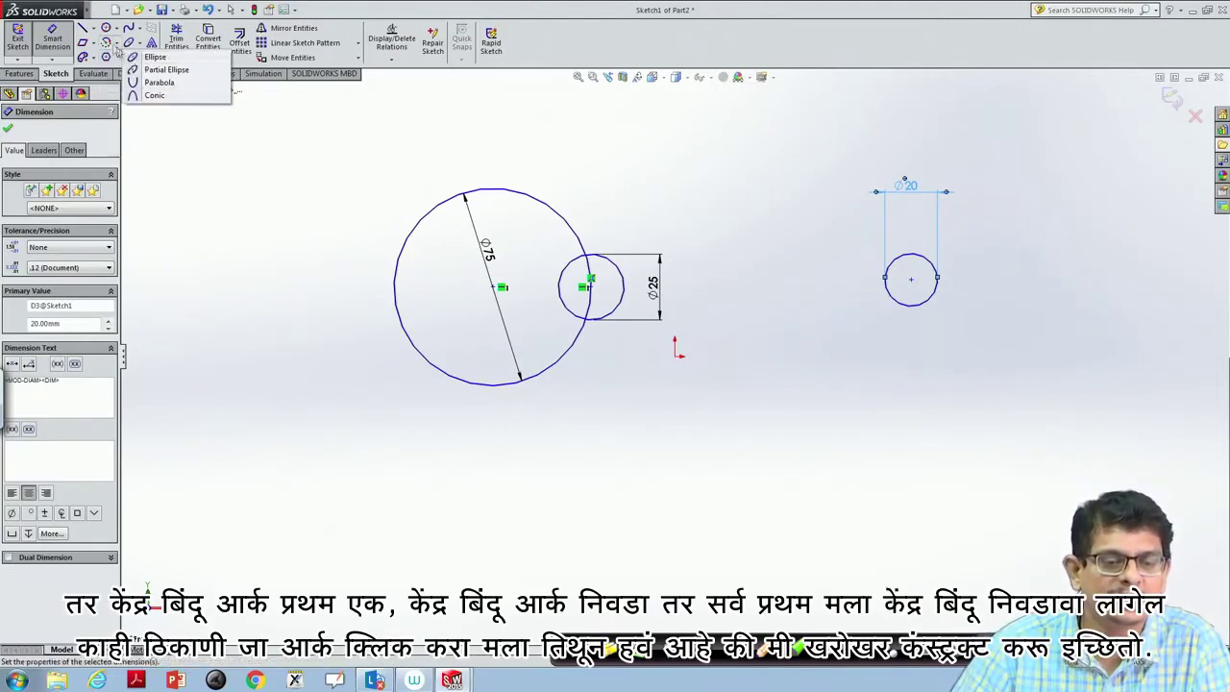
{"action": "left_click", "coordinate": [146, 56]}
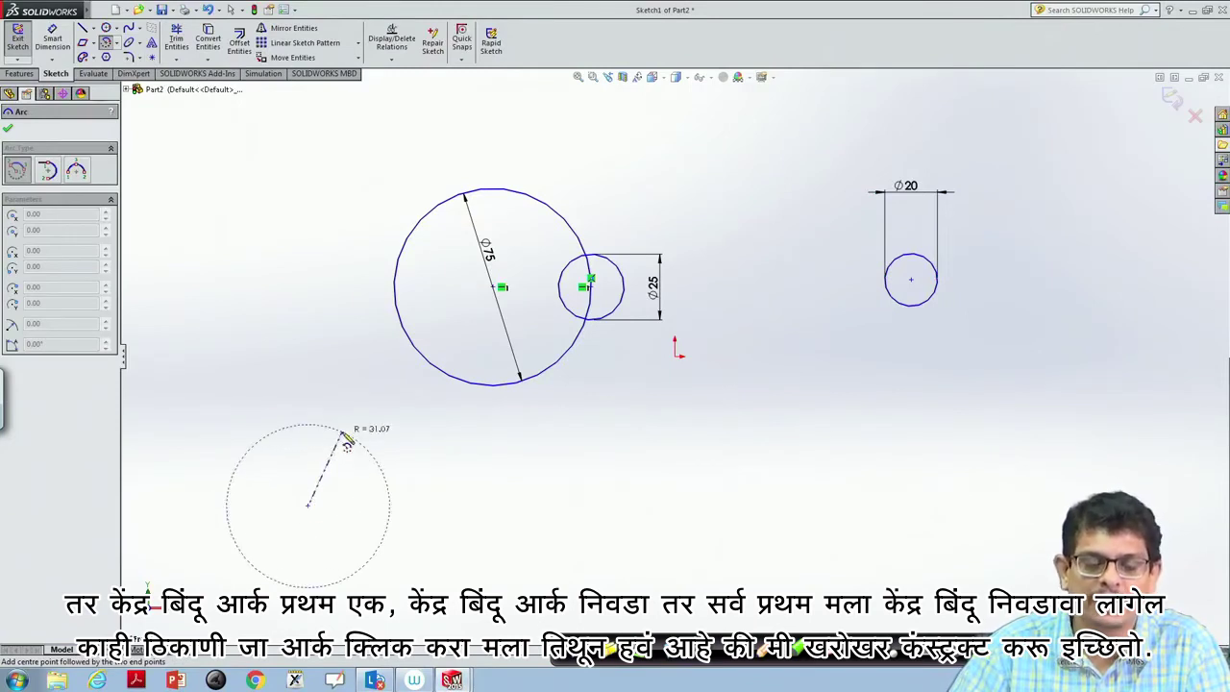
{"action": "left_click", "coordinate": [344, 437]}
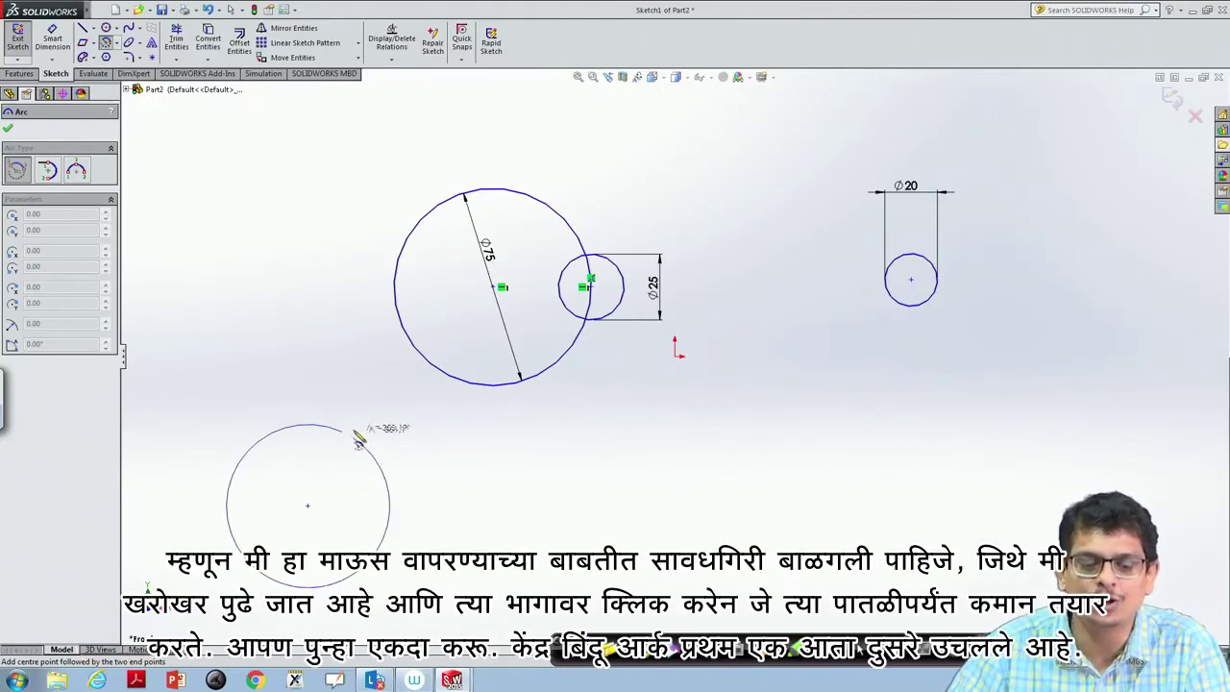
{"action": "left_click", "coordinate": [227, 493]}
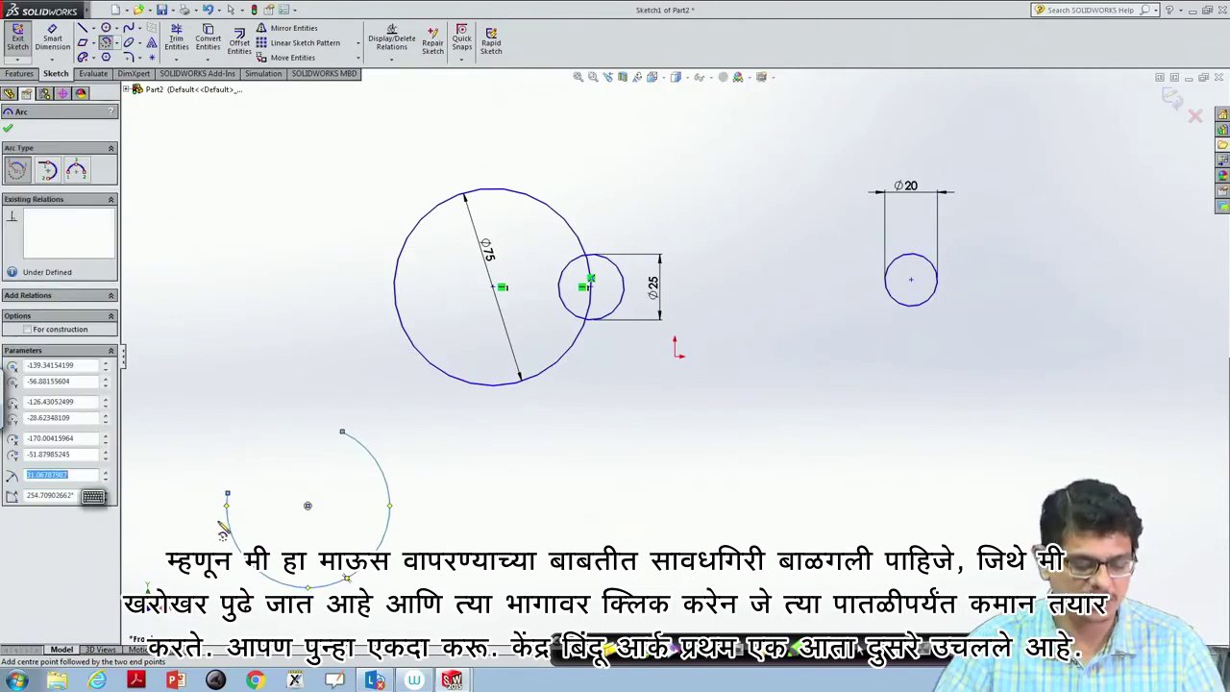
{"action": "key", "text": "Escape"}
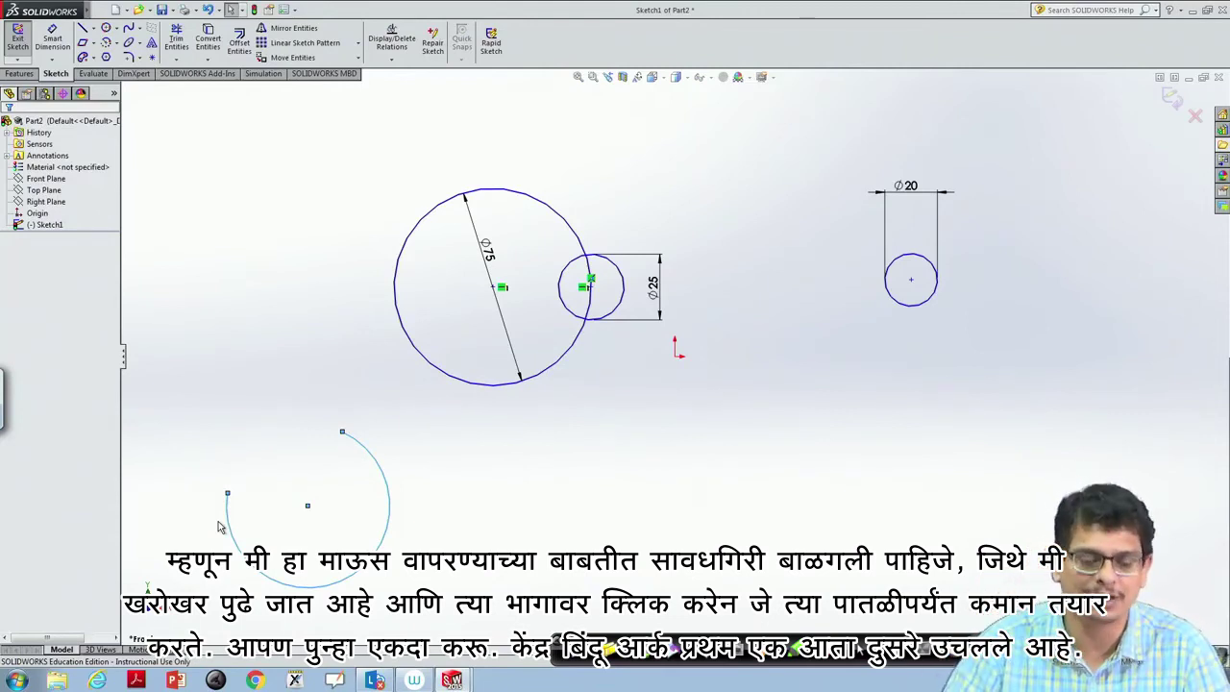
Draw a second centerpoint arc of about 115° below the Ø25 circle
{"action": "left_click", "coordinate": [118, 44]}
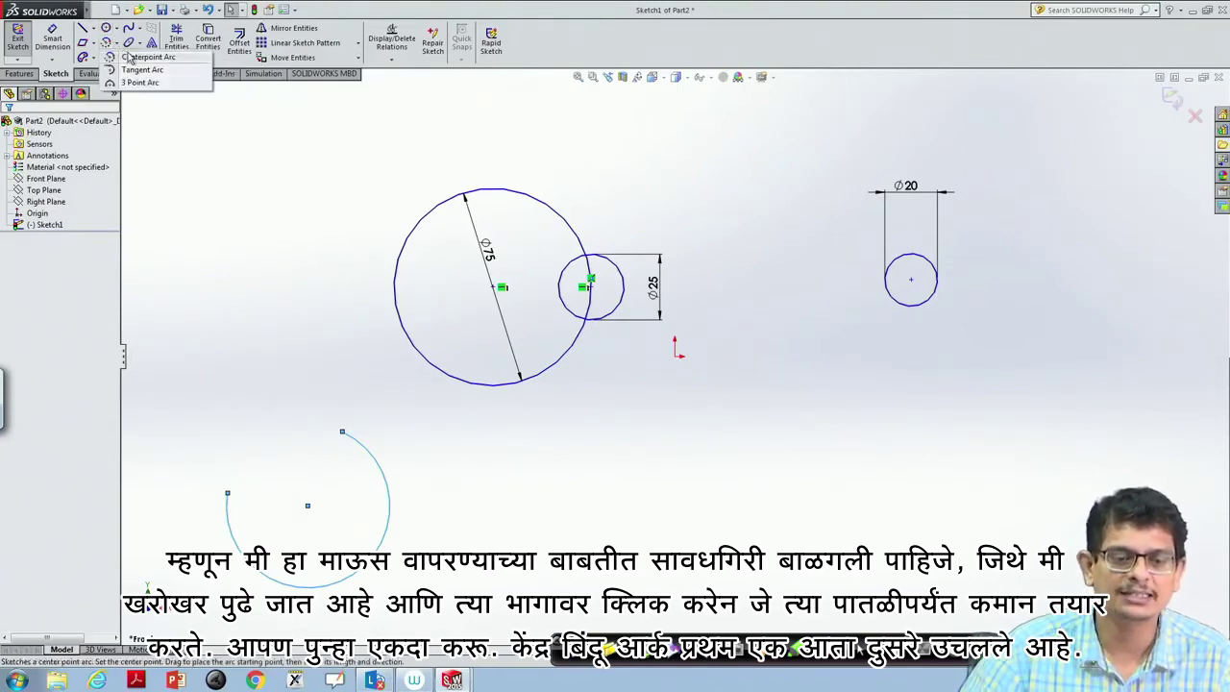
{"action": "left_click", "coordinate": [146, 56]}
{"action": "left_click", "coordinate": [670, 501]}
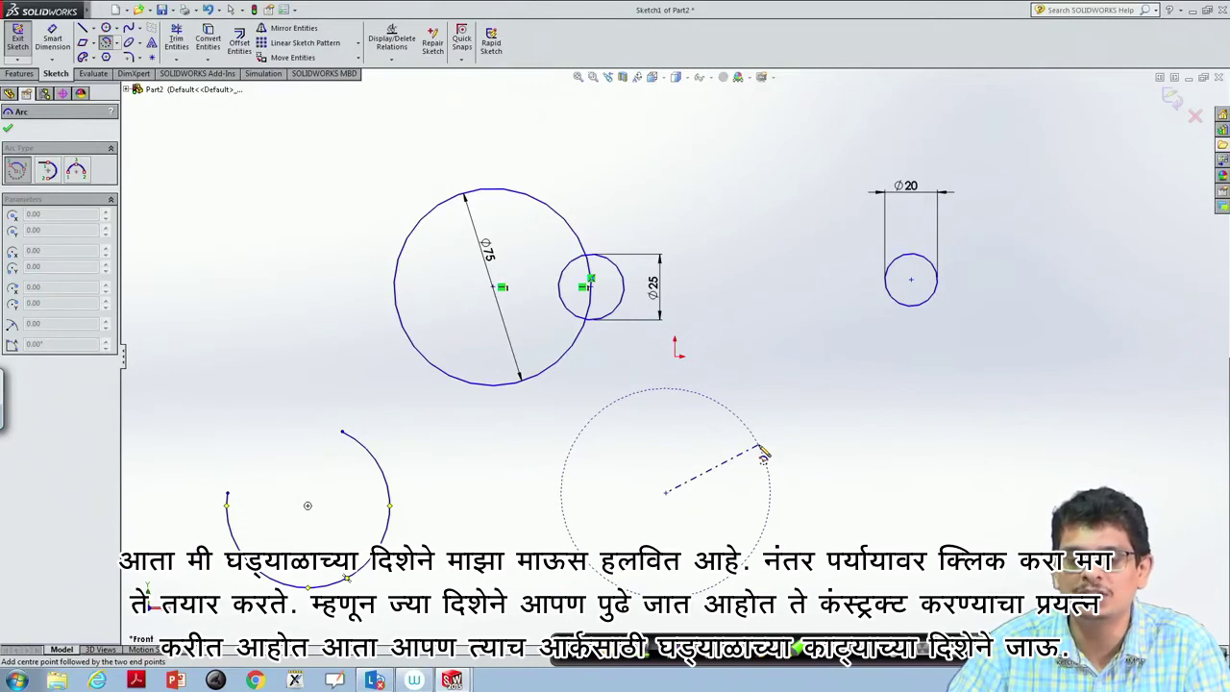
{"action": "left_click", "coordinate": [761, 451]}
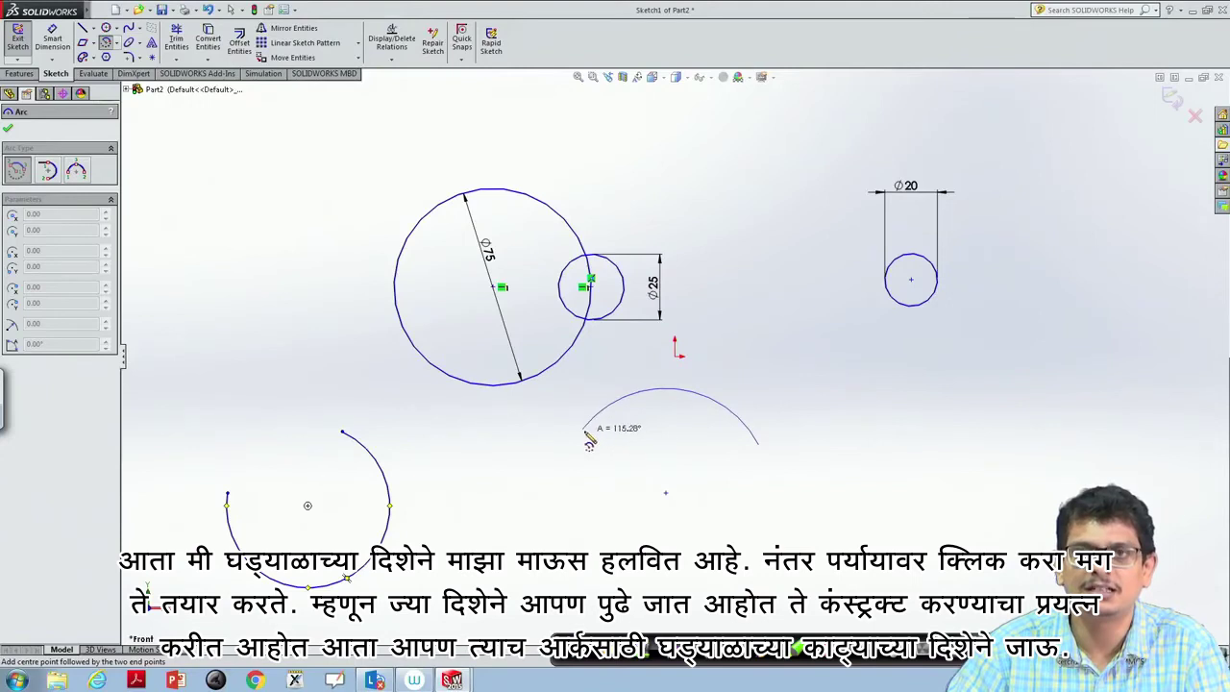
{"action": "left_click", "coordinate": [583, 430]}
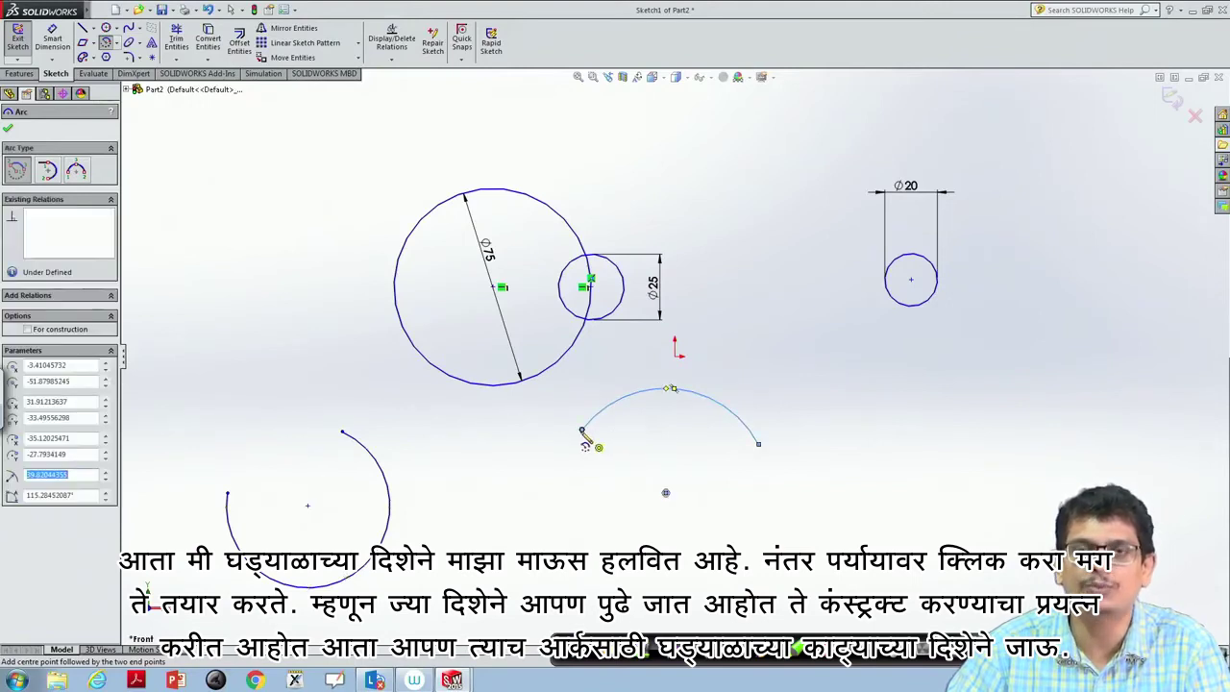
{"action": "key", "text": "Escape"}
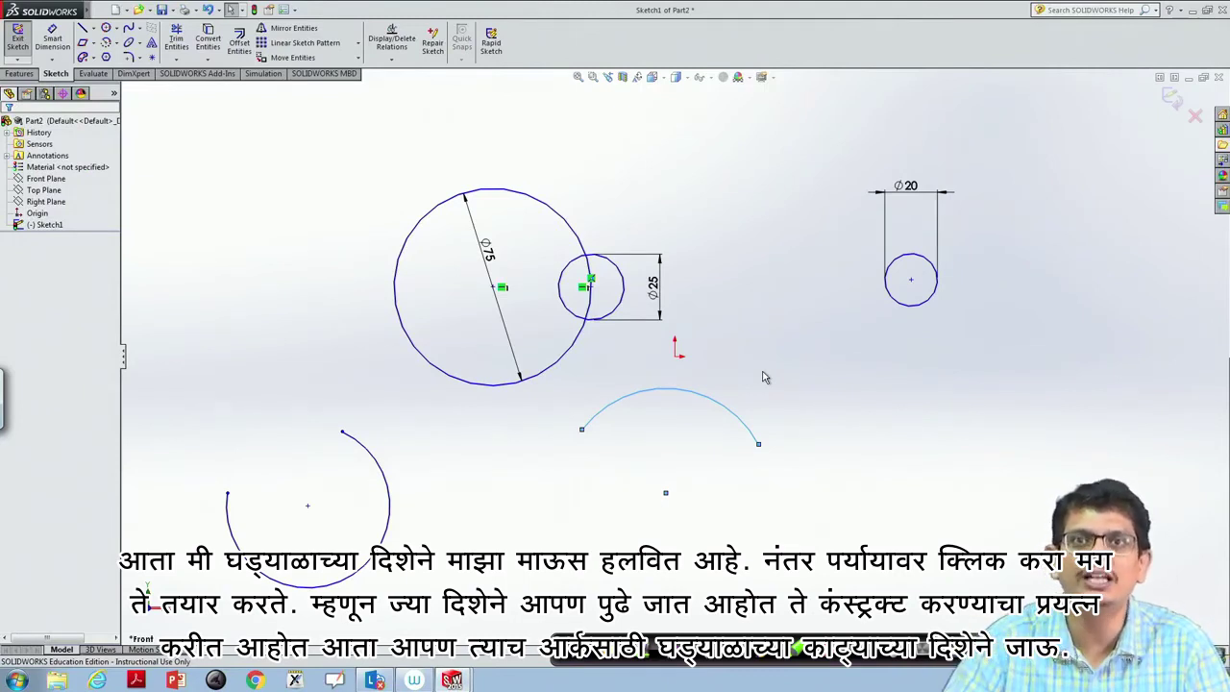
{"action": "left_click", "coordinate": [123, 46]}
Draw a centre-point arc of about 108° at the right, beneath the Ø20 circle
{"action": "left_click", "coordinate": [144, 60]}
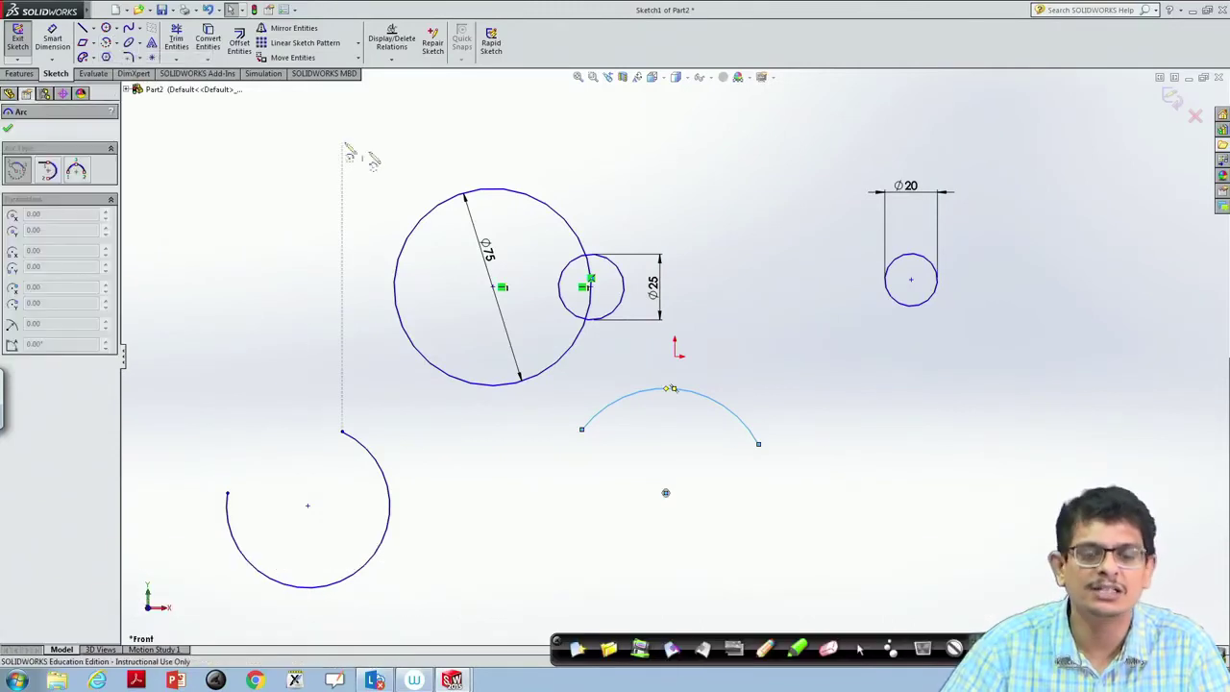
{"action": "left_click", "coordinate": [883, 410]}
{"action": "left_click", "coordinate": [940, 358]}
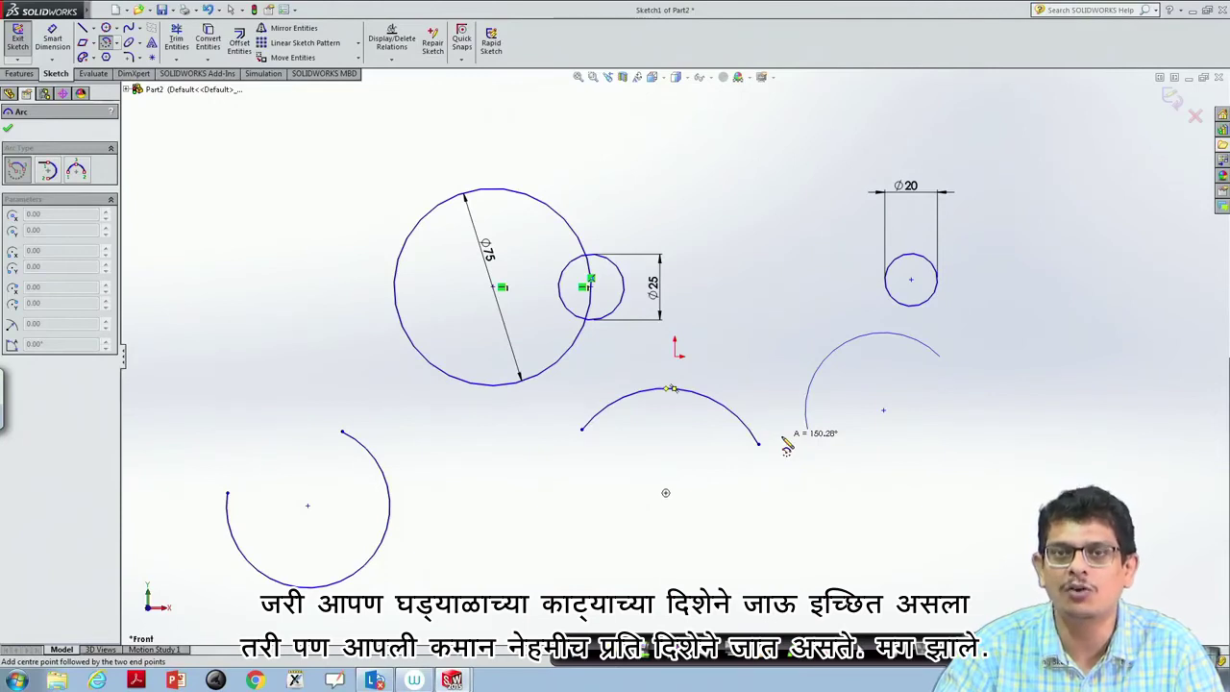
{"action": "left_click", "coordinate": [811, 379]}
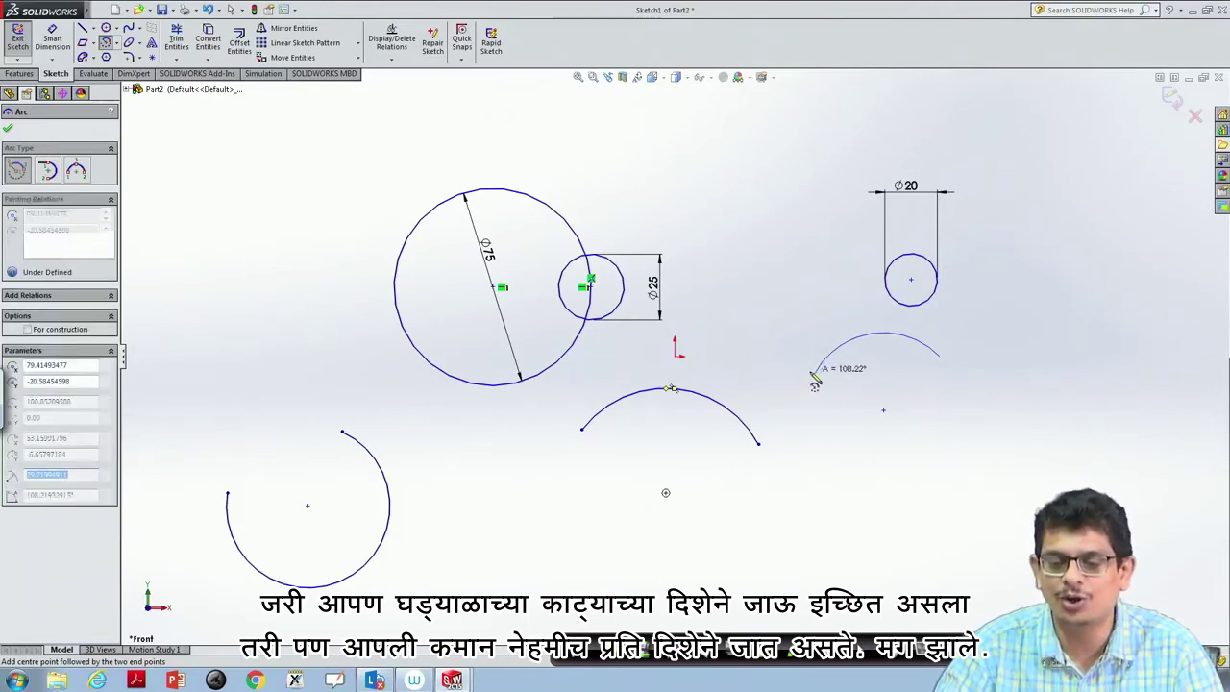
{"action": "key", "text": "Escape"}
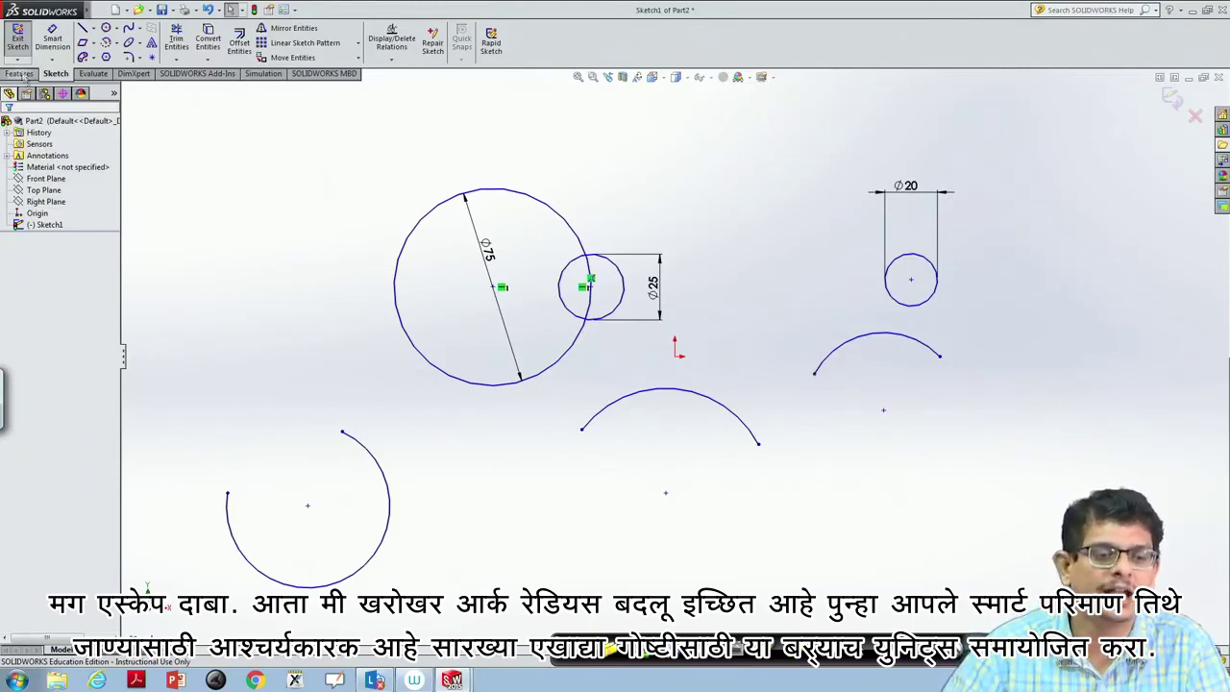
Give the right-hand arc an R10 radius dimension in mm
{"action": "left_click", "coordinate": [53, 40]}
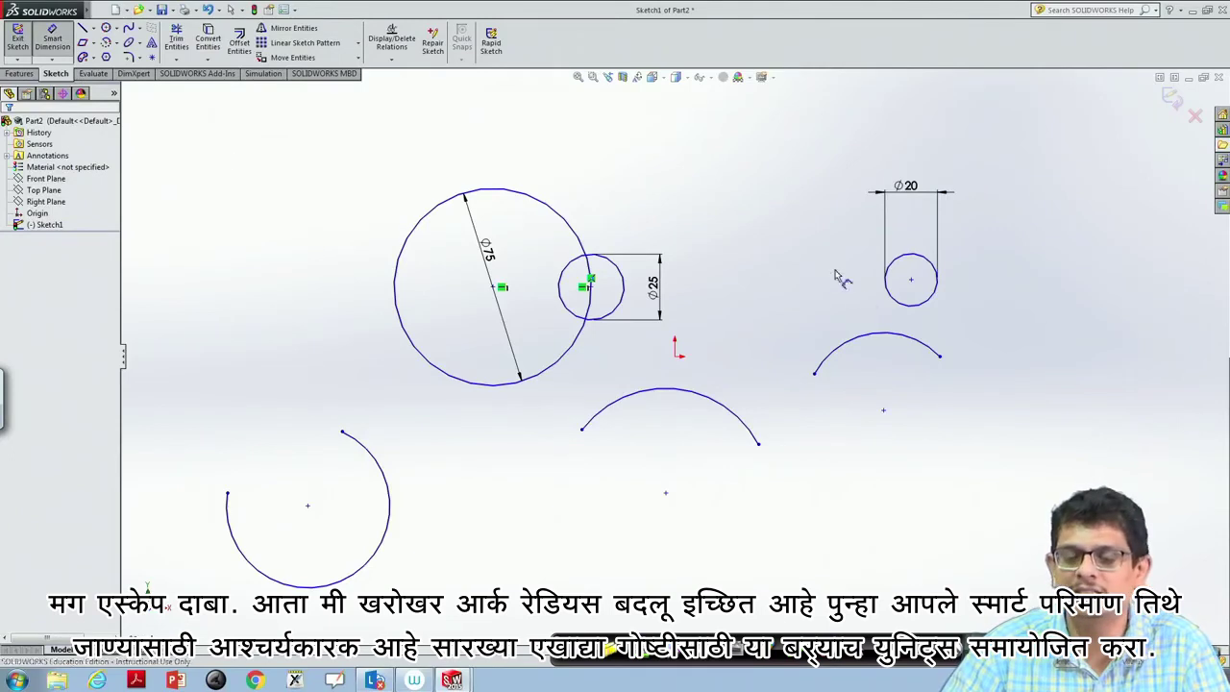
{"action": "left_click", "coordinate": [883, 334]}
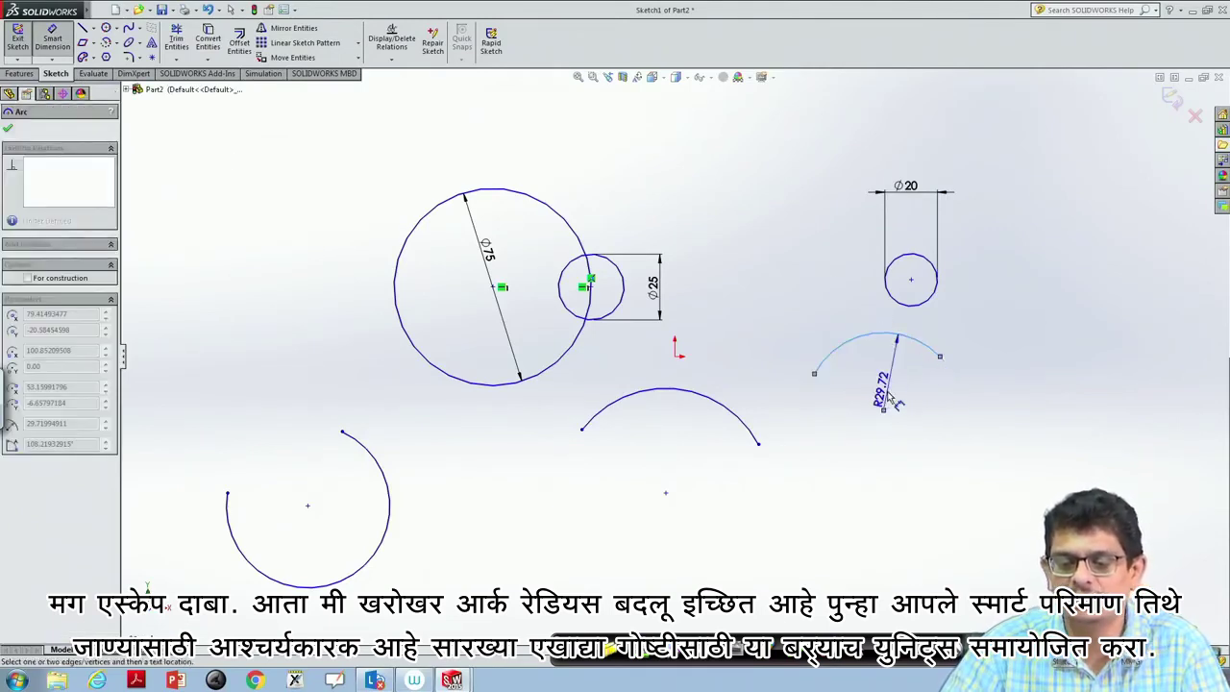
{"action": "left_click", "coordinate": [893, 389]}
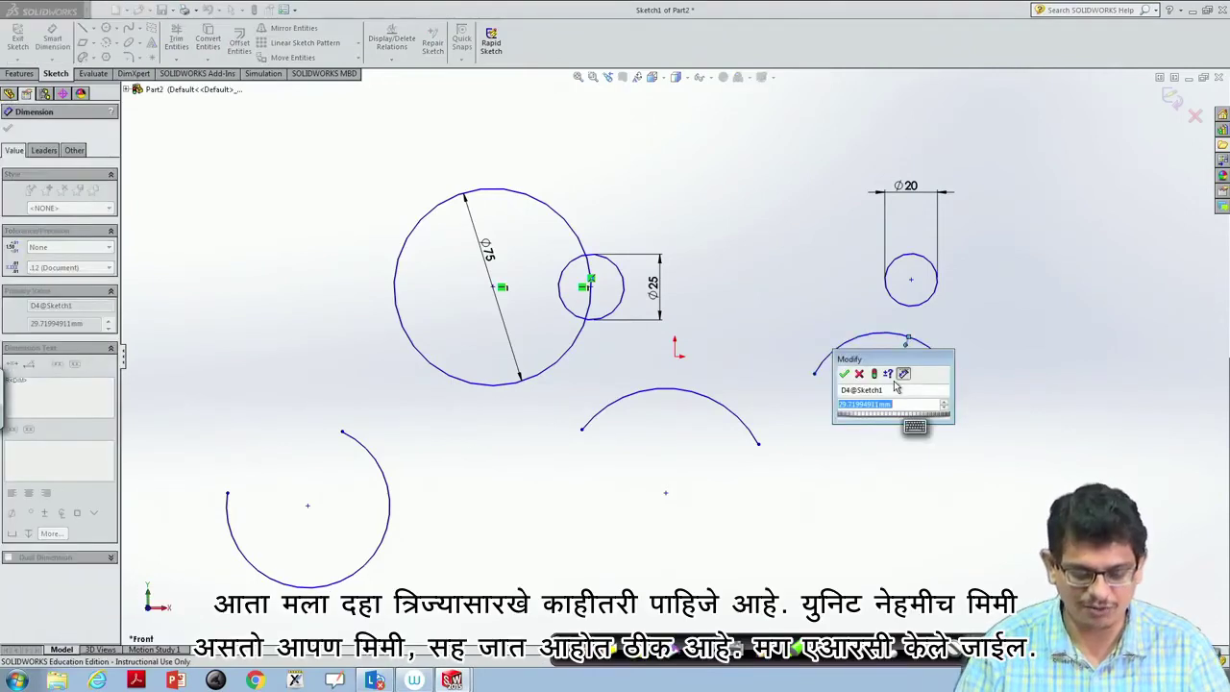
{"action": "type", "text": "10"}
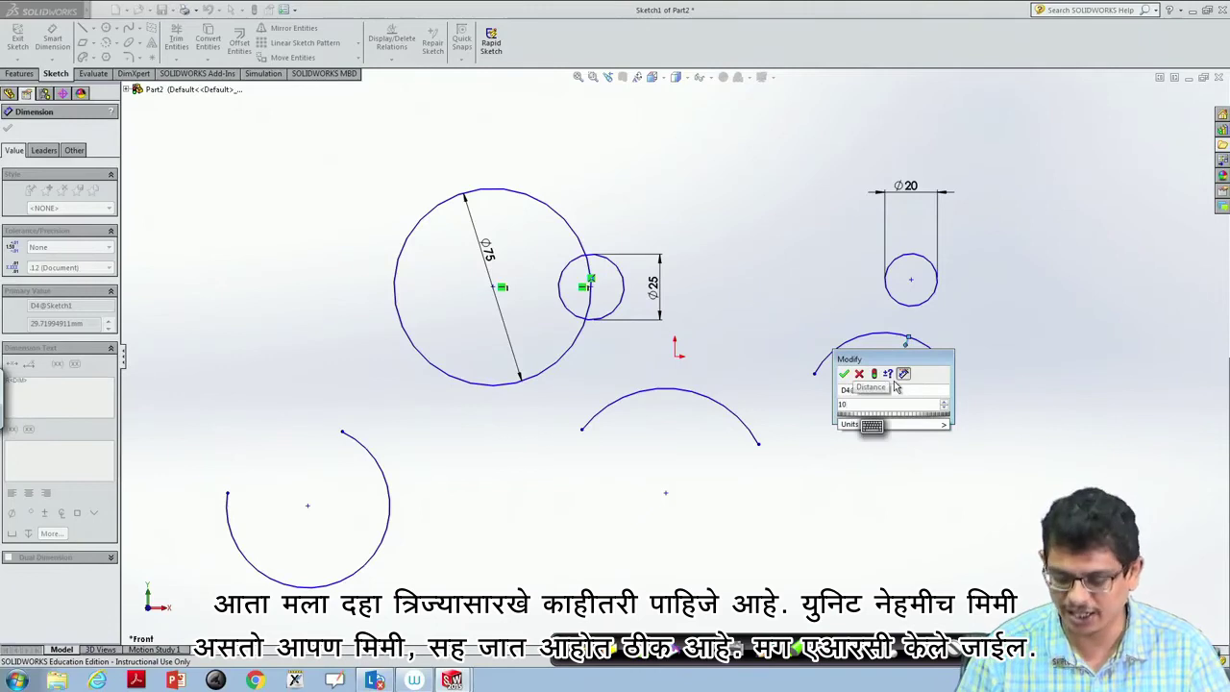
{"action": "left_click", "coordinate": [922, 424]}
{"action": "mouse_move", "coordinate": [894, 423]}
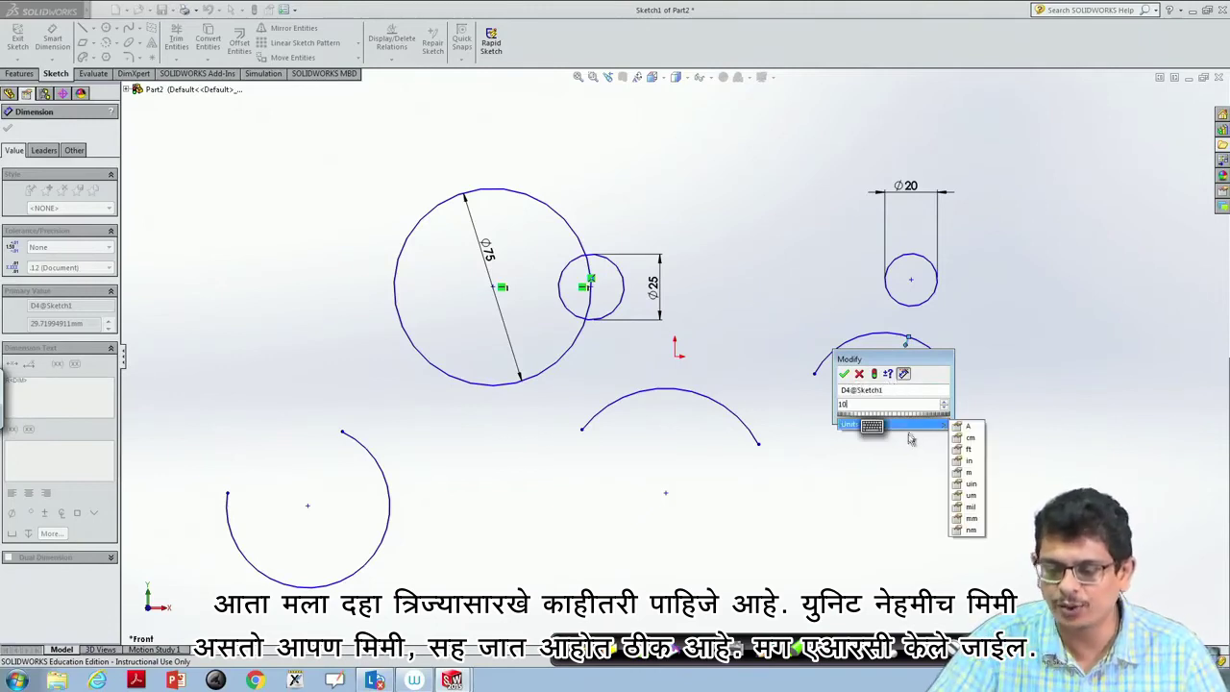
{"action": "left_click", "coordinate": [972, 519]}
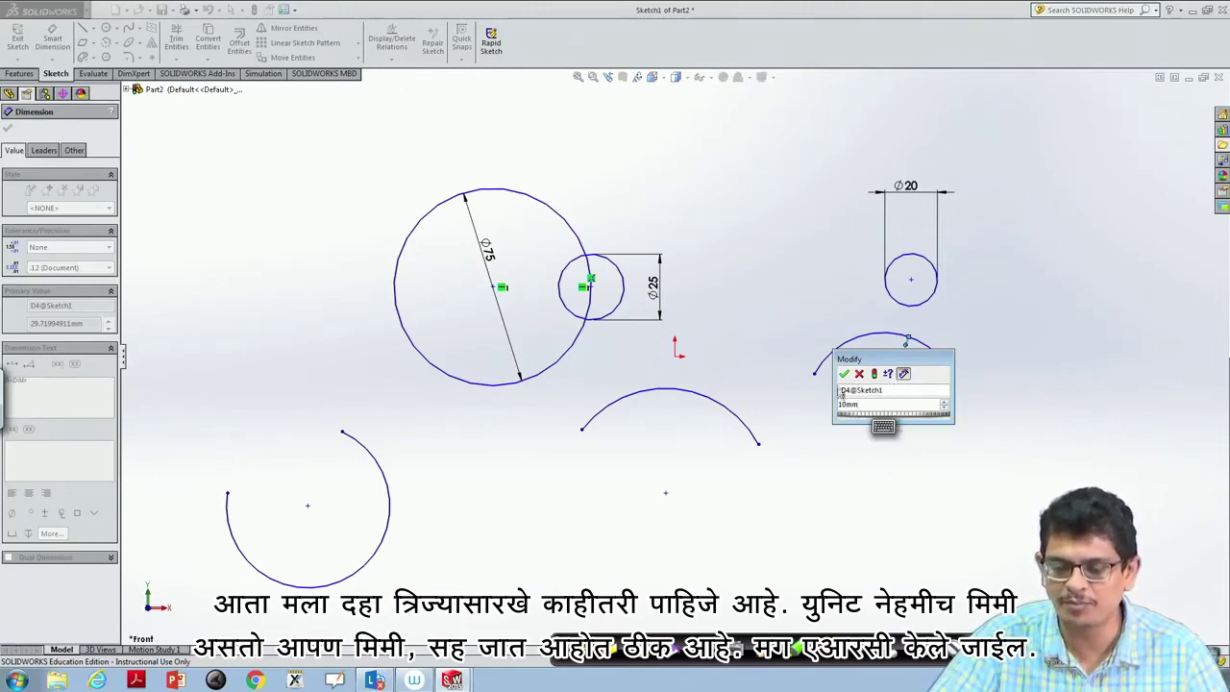
{"action": "left_click", "coordinate": [843, 374]}
{"action": "key", "text": "Escape"}
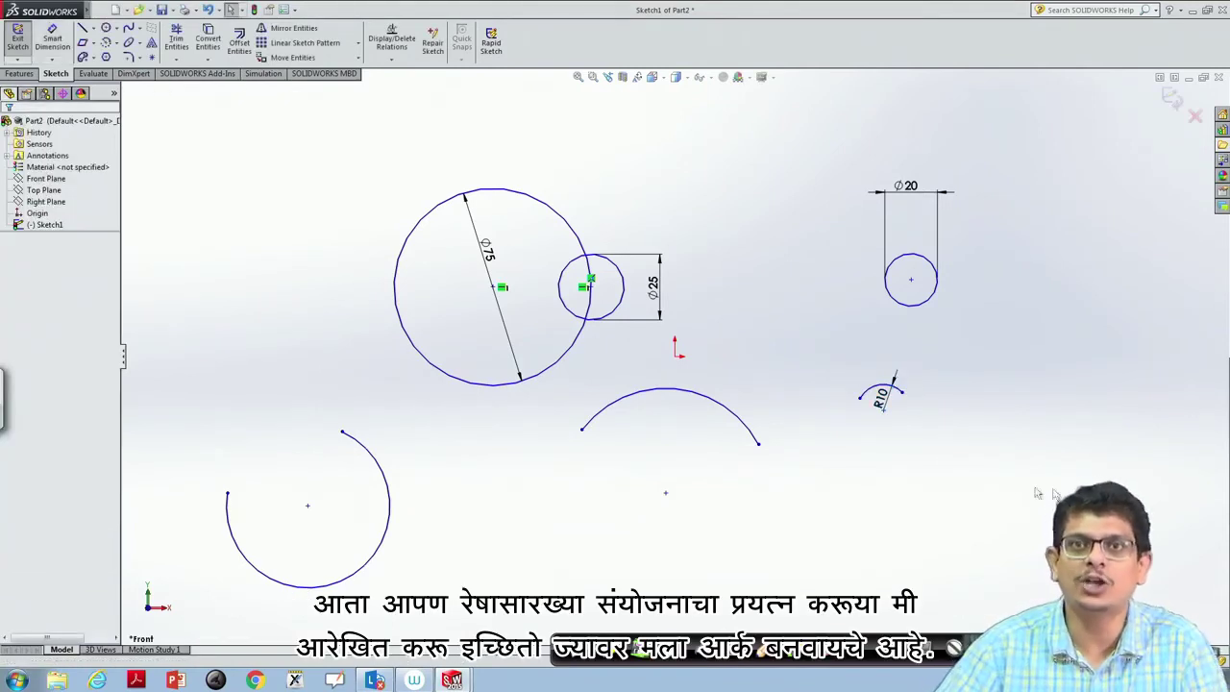
Draw a horizontal line at the lower right of the sketch
{"action": "left_click", "coordinate": [93, 30]}
{"action": "left_click", "coordinate": [105, 42]}
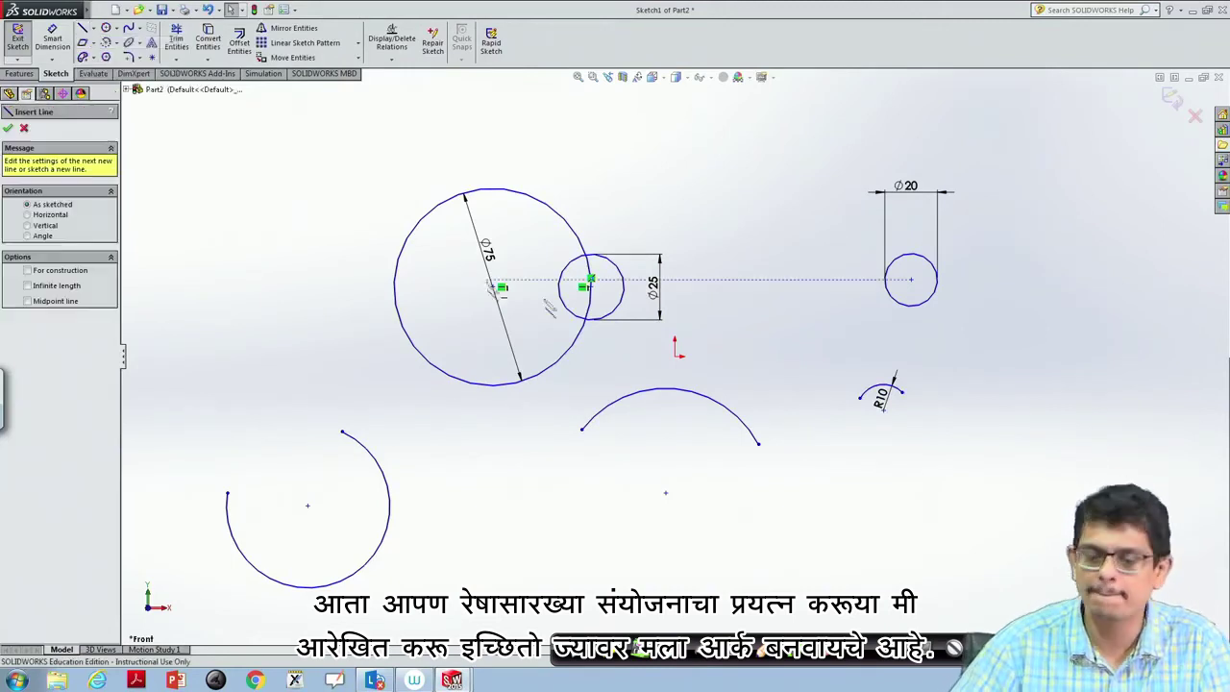
{"action": "left_click", "coordinate": [876, 505]}
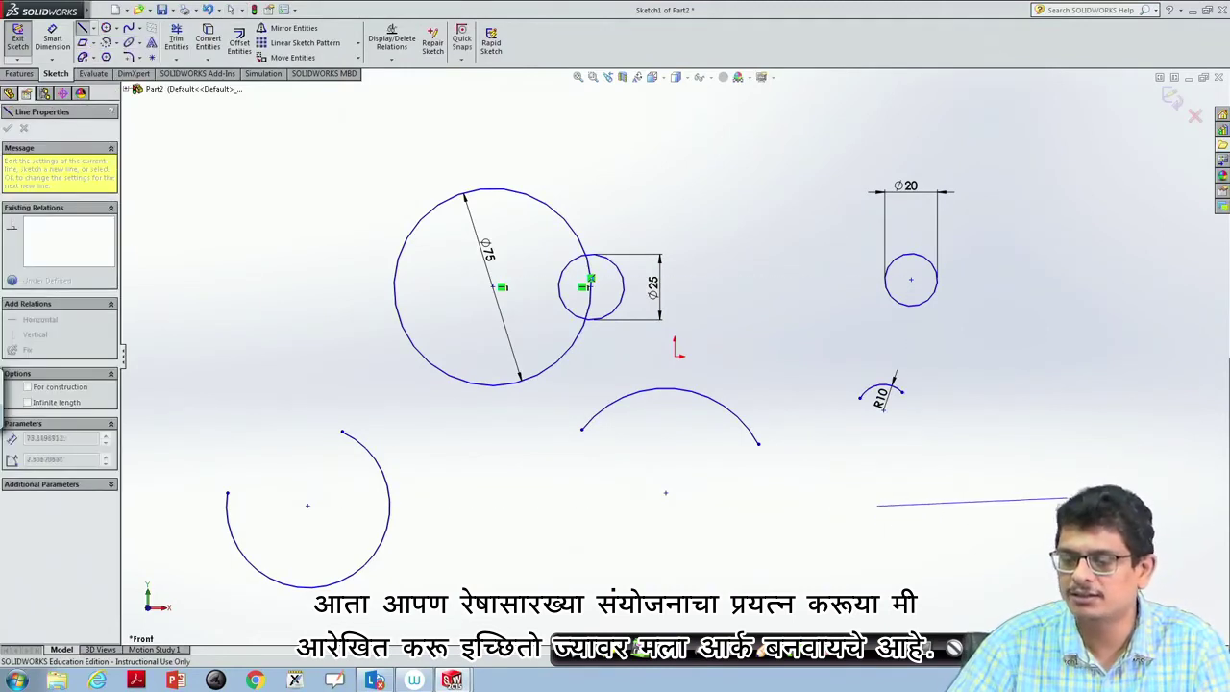
{"action": "double_click", "coordinate": [1057, 509]}
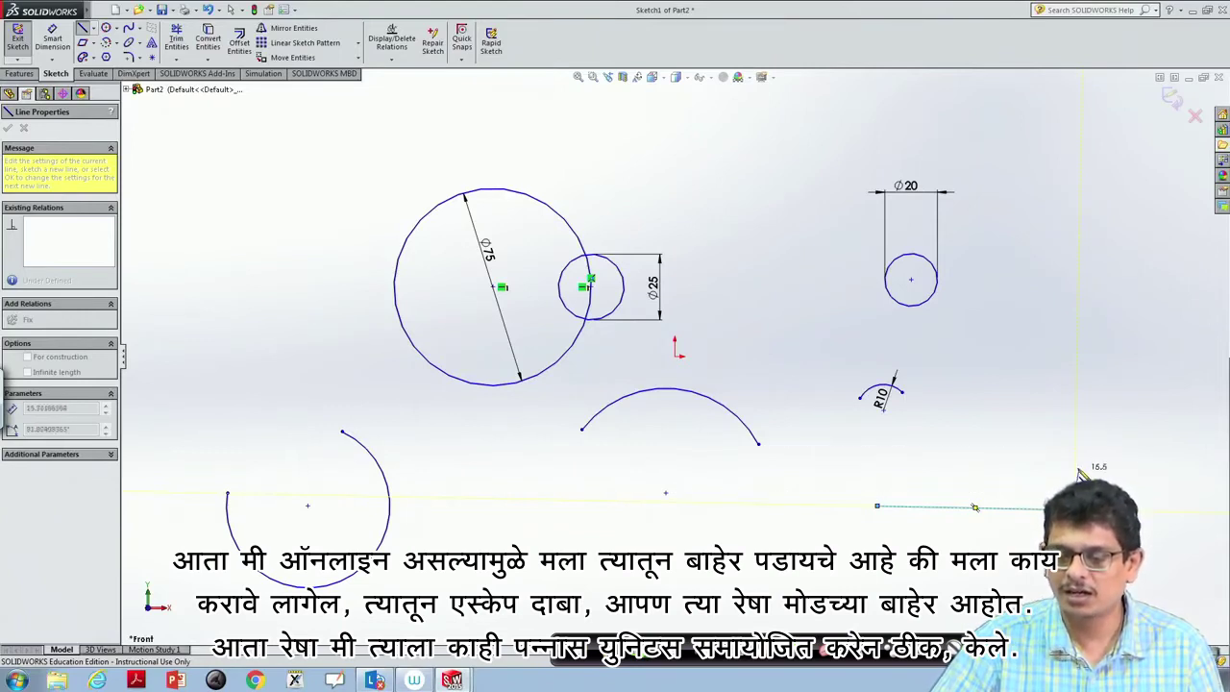
{"action": "left_click", "coordinate": [1081, 508]}
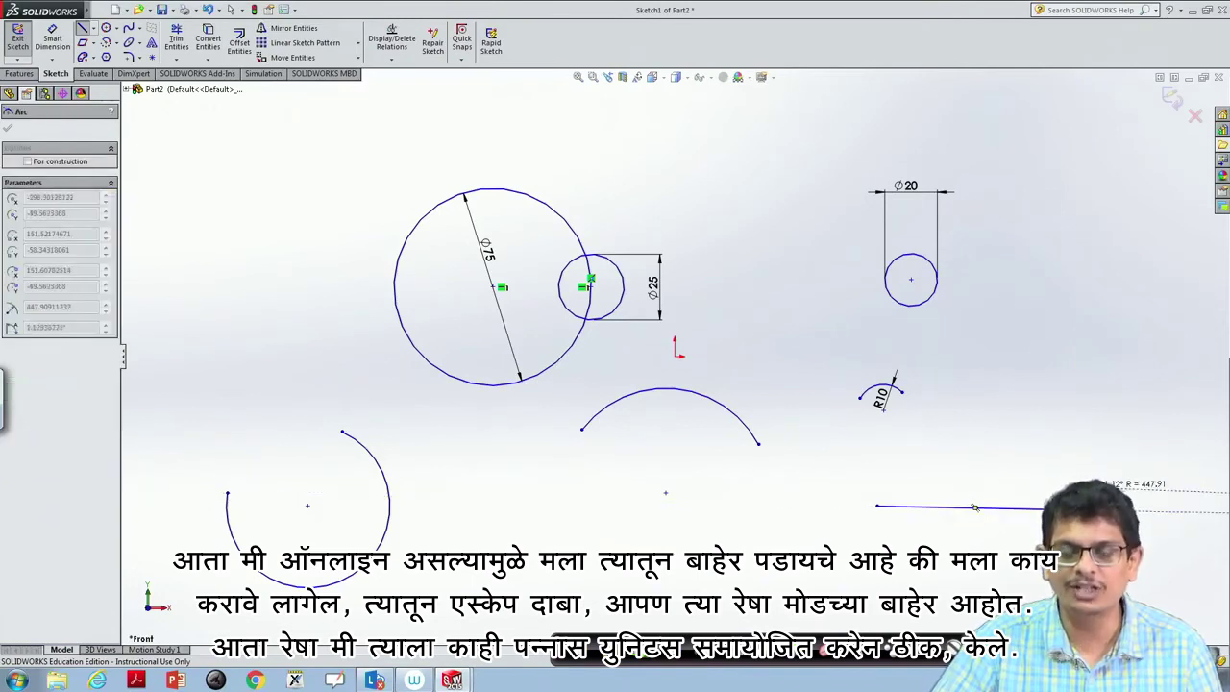
{"action": "key", "text": "Escape"}
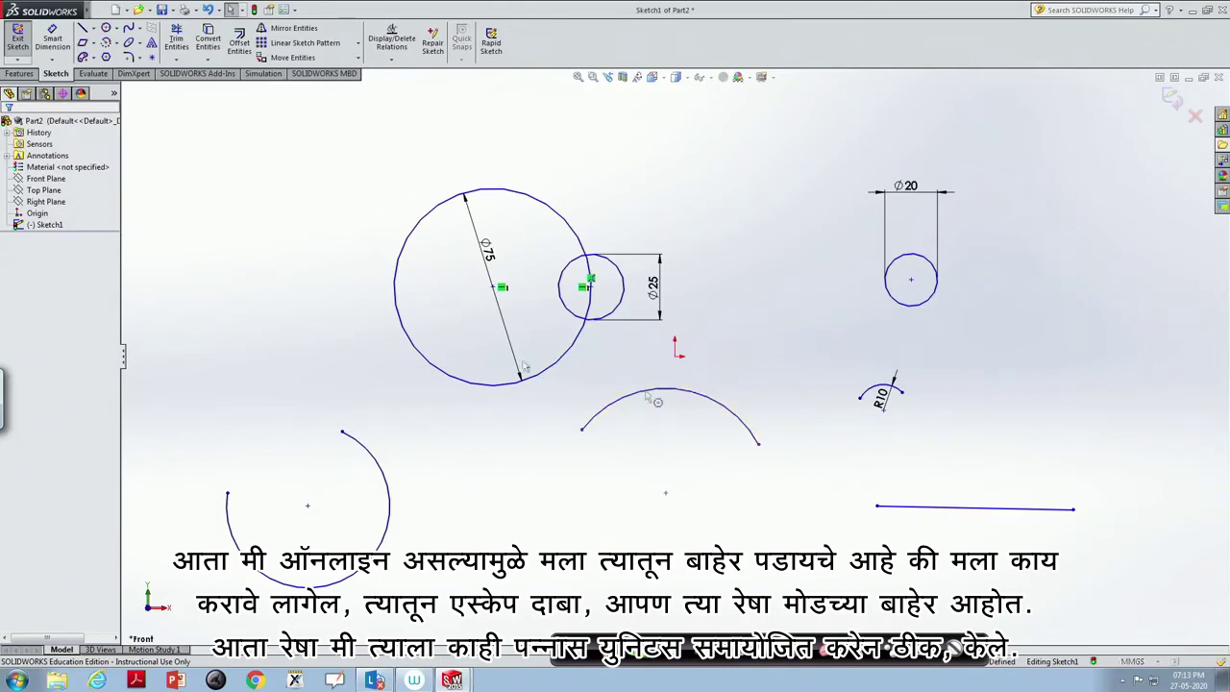
Dimension the horizontal line's length to 50
{"action": "left_click", "coordinate": [52, 40]}
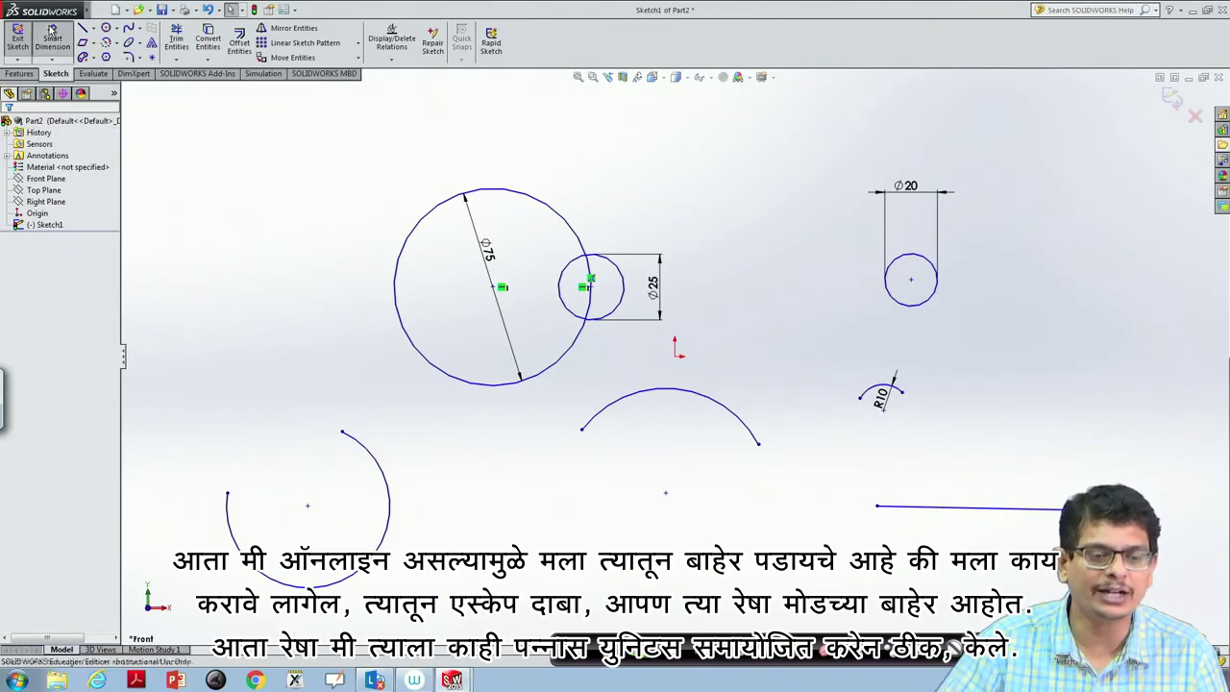
{"action": "left_click", "coordinate": [975, 506]}
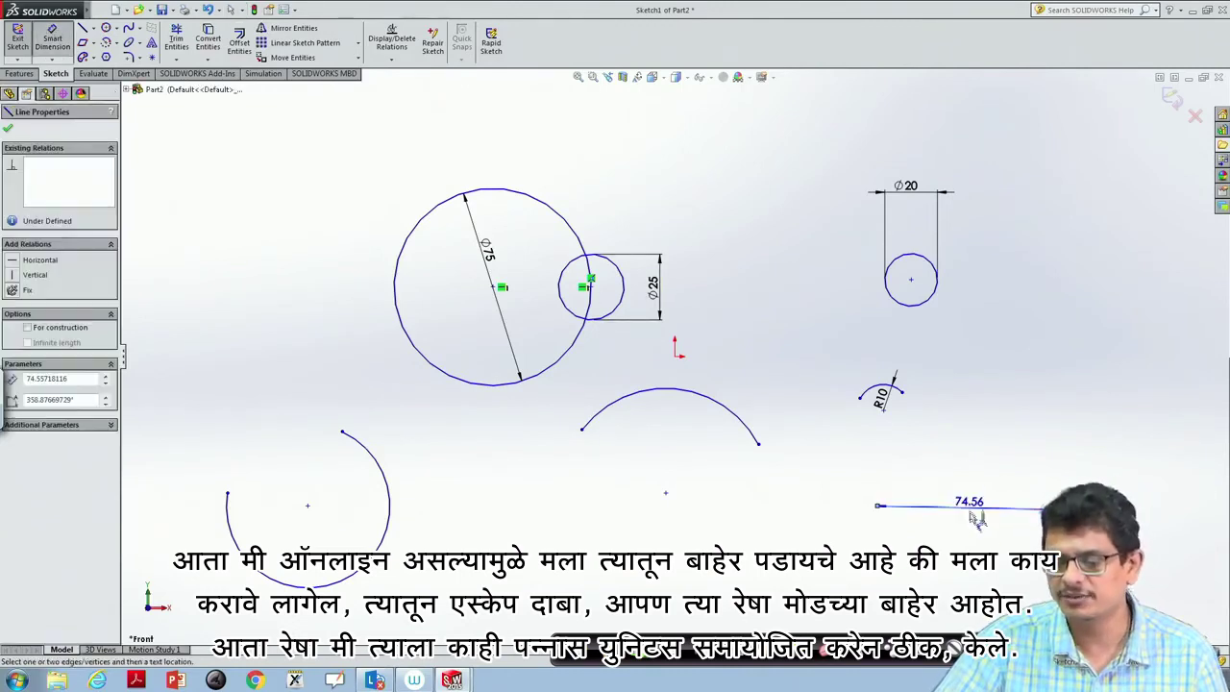
{"action": "left_click", "coordinate": [972, 542]}
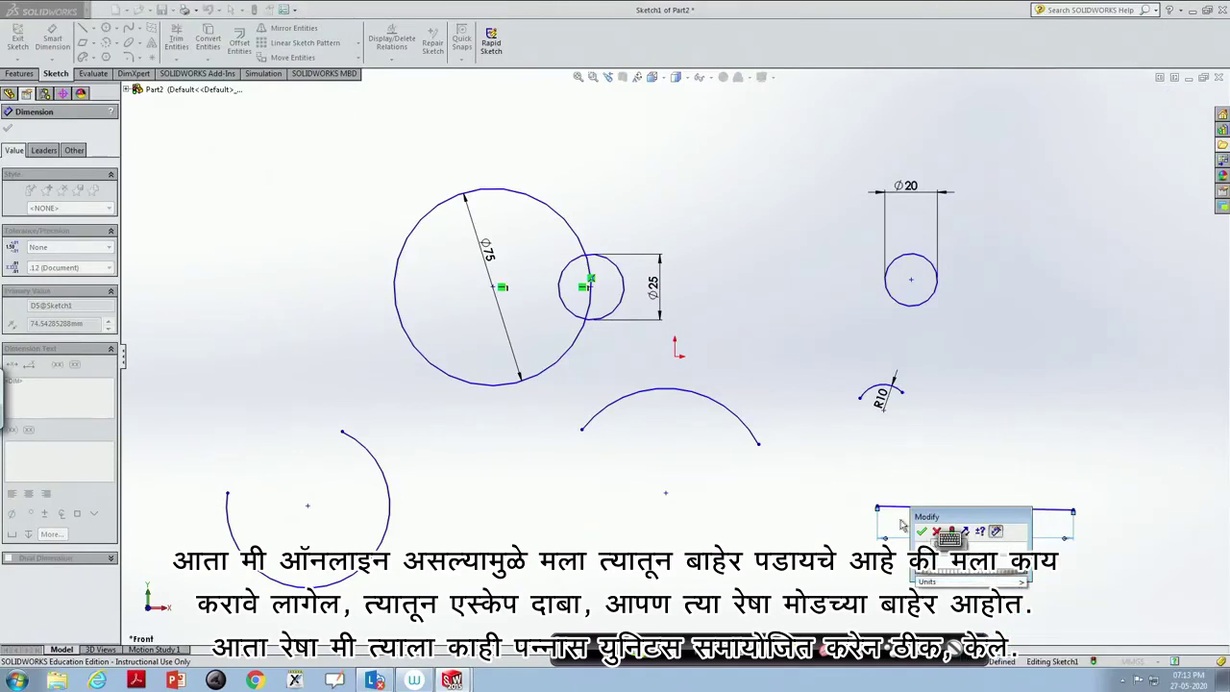
{"action": "key", "text": "Return"}
{"action": "key", "text": "Escape"}
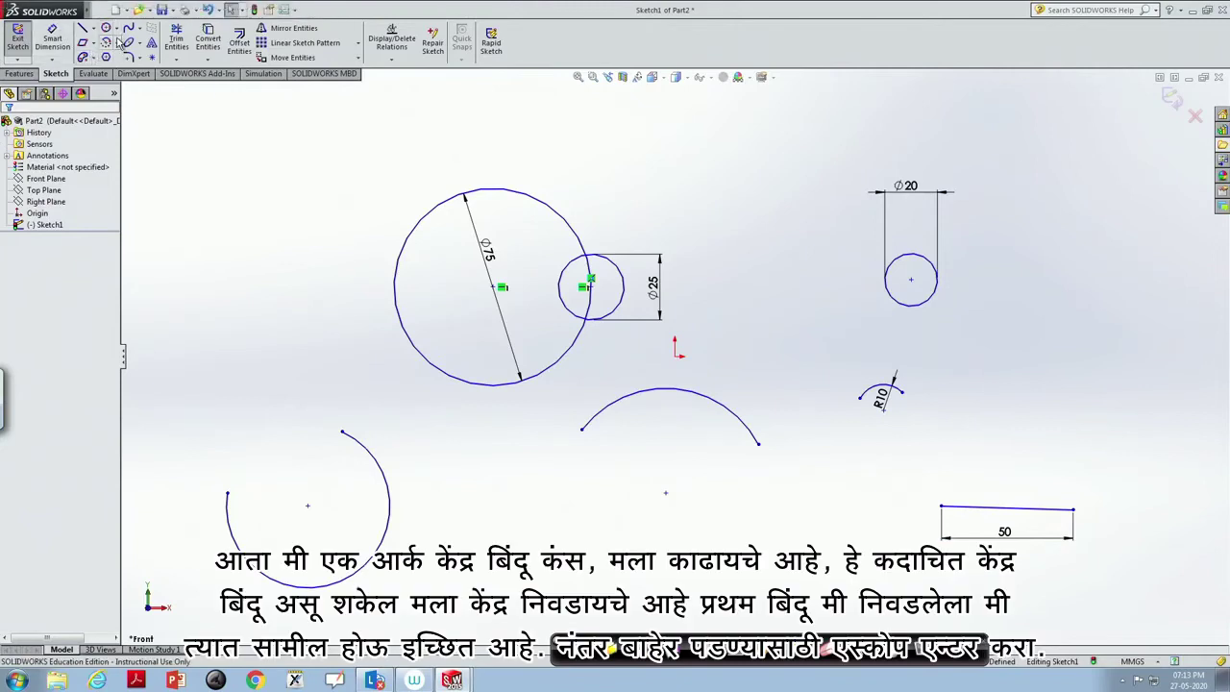
Draw a 180° centre-point arc from the 50 line's midpoint, spanning its right and left ends
{"action": "left_click", "coordinate": [117, 43]}
{"action": "left_click", "coordinate": [135, 58]}
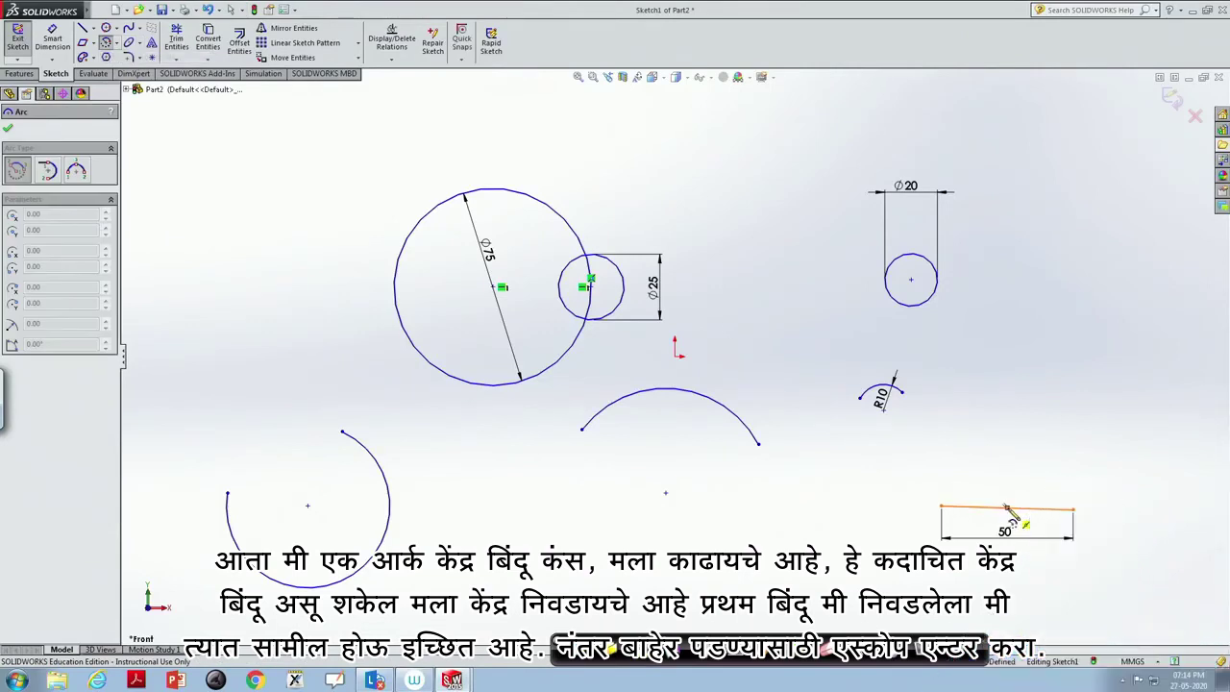
{"action": "left_click", "coordinate": [1006, 509]}
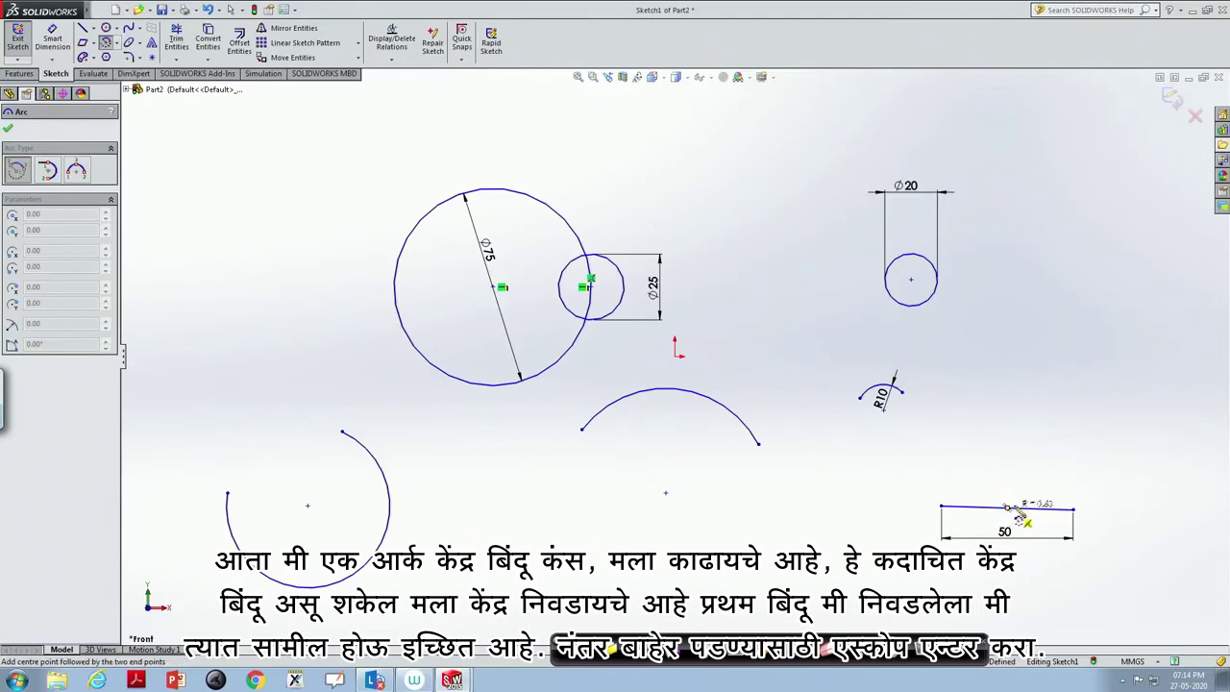
{"action": "left_click", "coordinate": [1073, 508]}
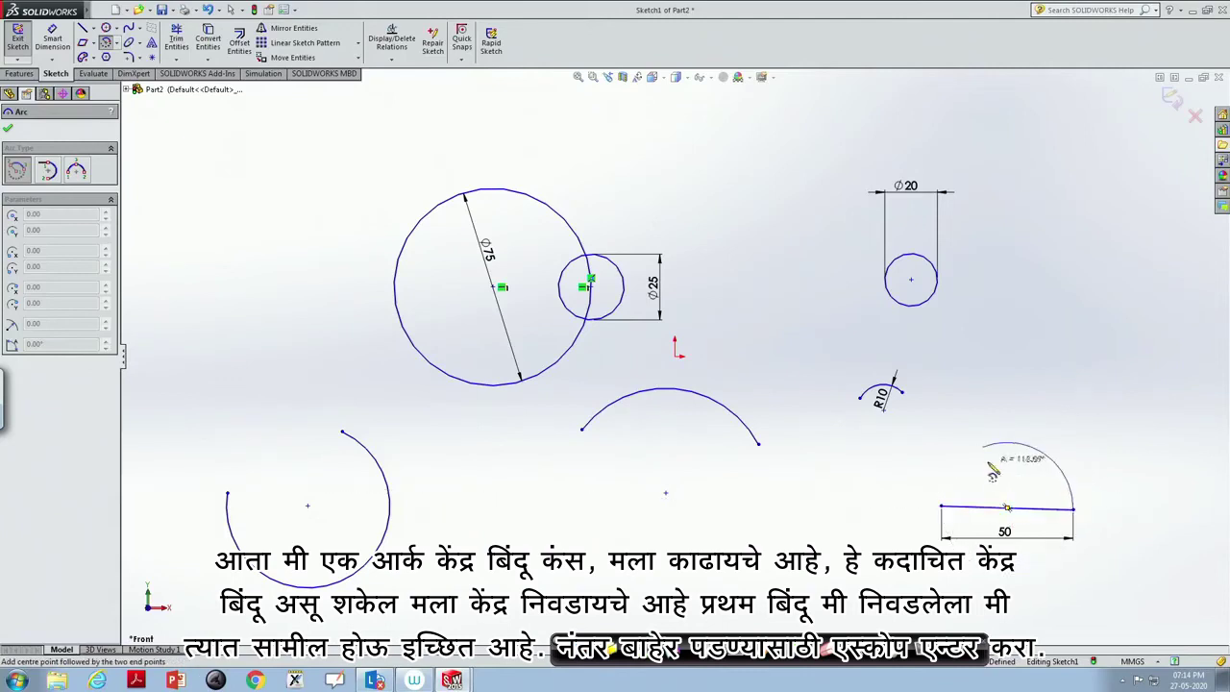
{"action": "left_click", "coordinate": [942, 510]}
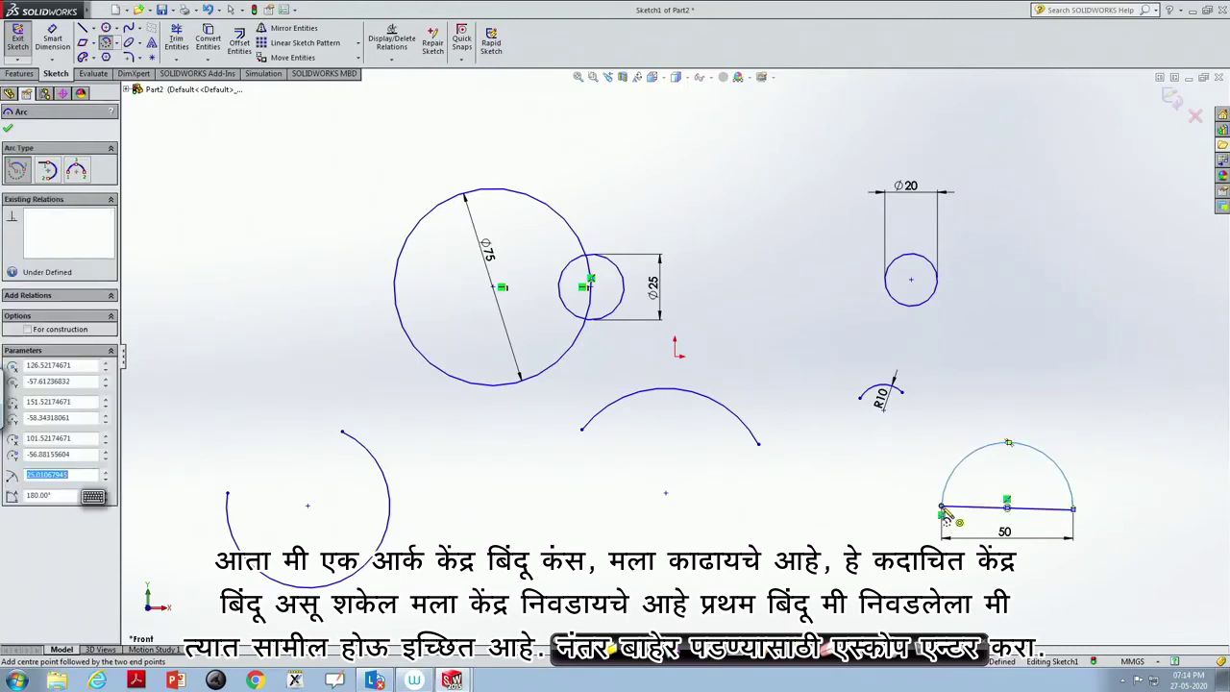
{"action": "key", "text": "Escape"}
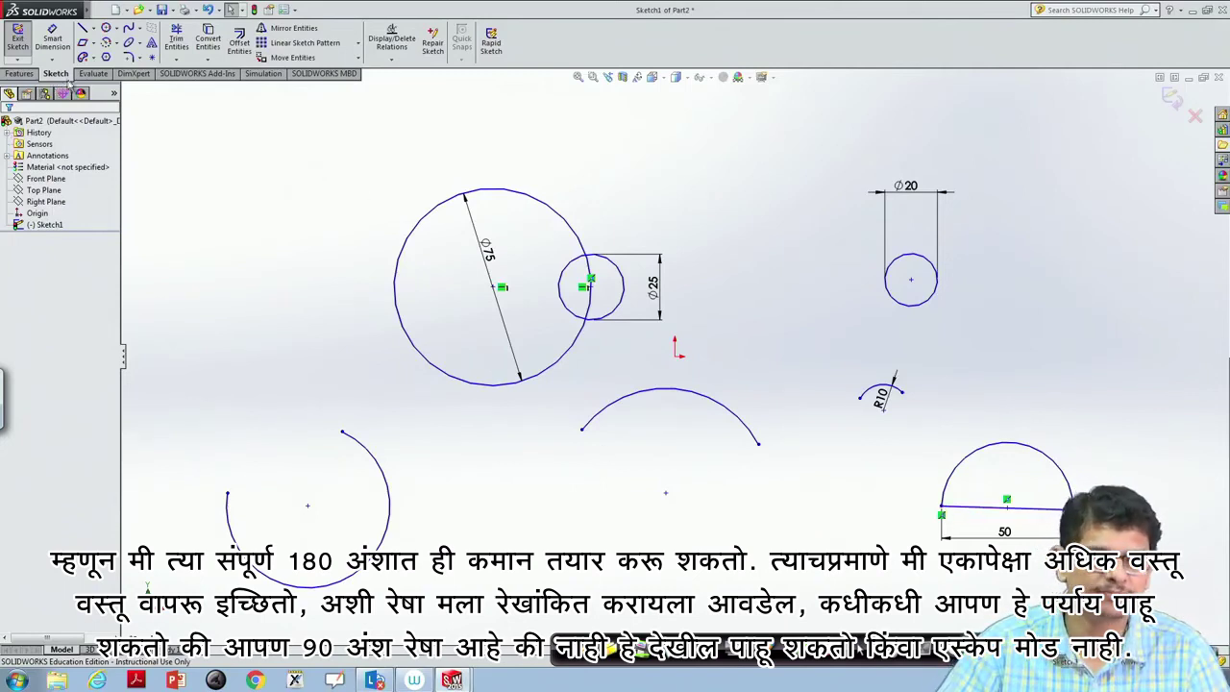
Draw a vertical line running downward from near the top of the sketch
{"action": "left_click", "coordinate": [86, 30]}
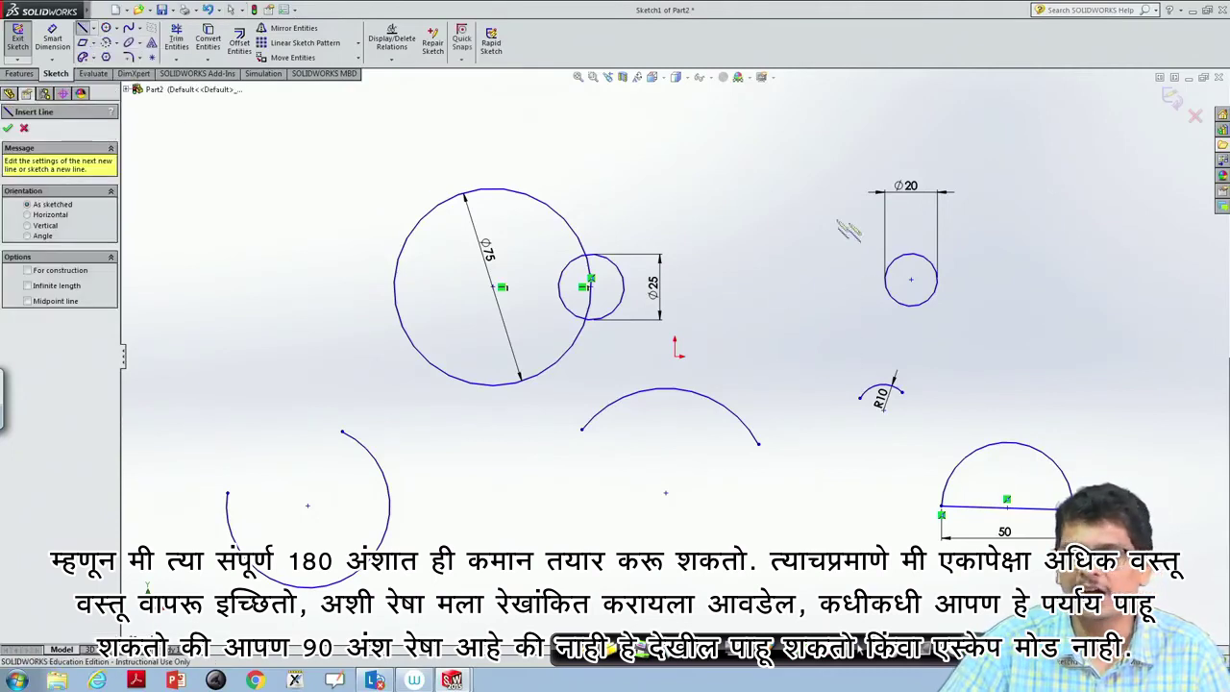
{"action": "left_click", "coordinate": [751, 140]}
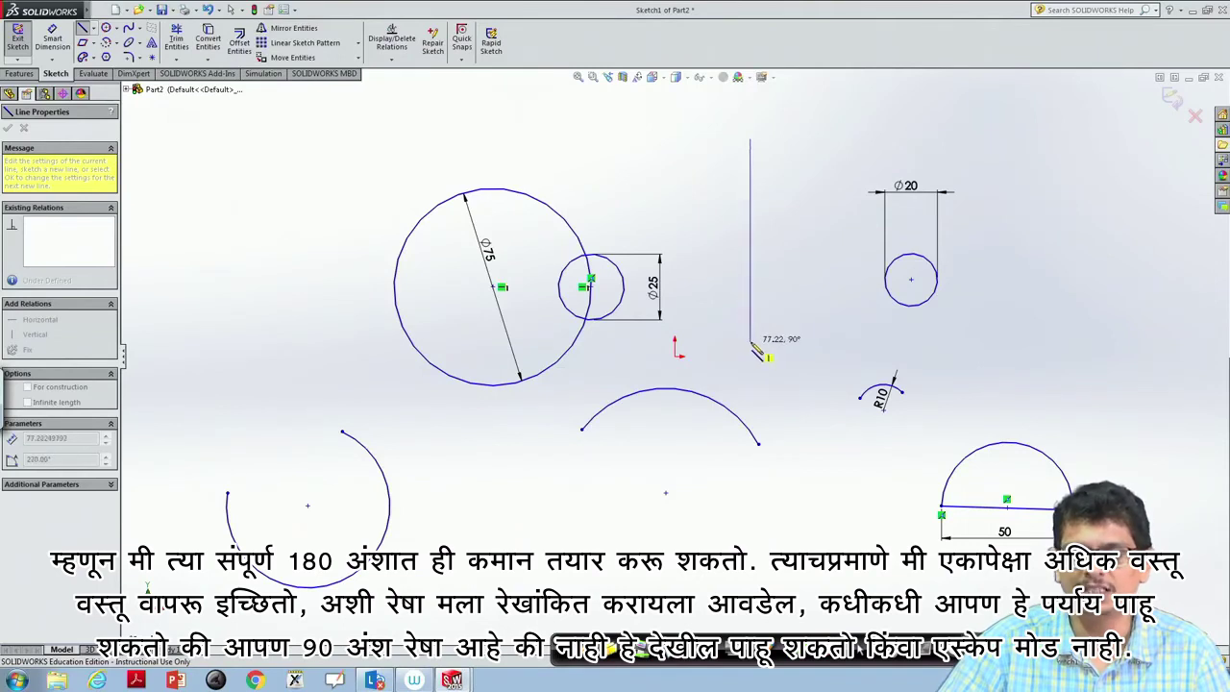
{"action": "left_click", "coordinate": [751, 342]}
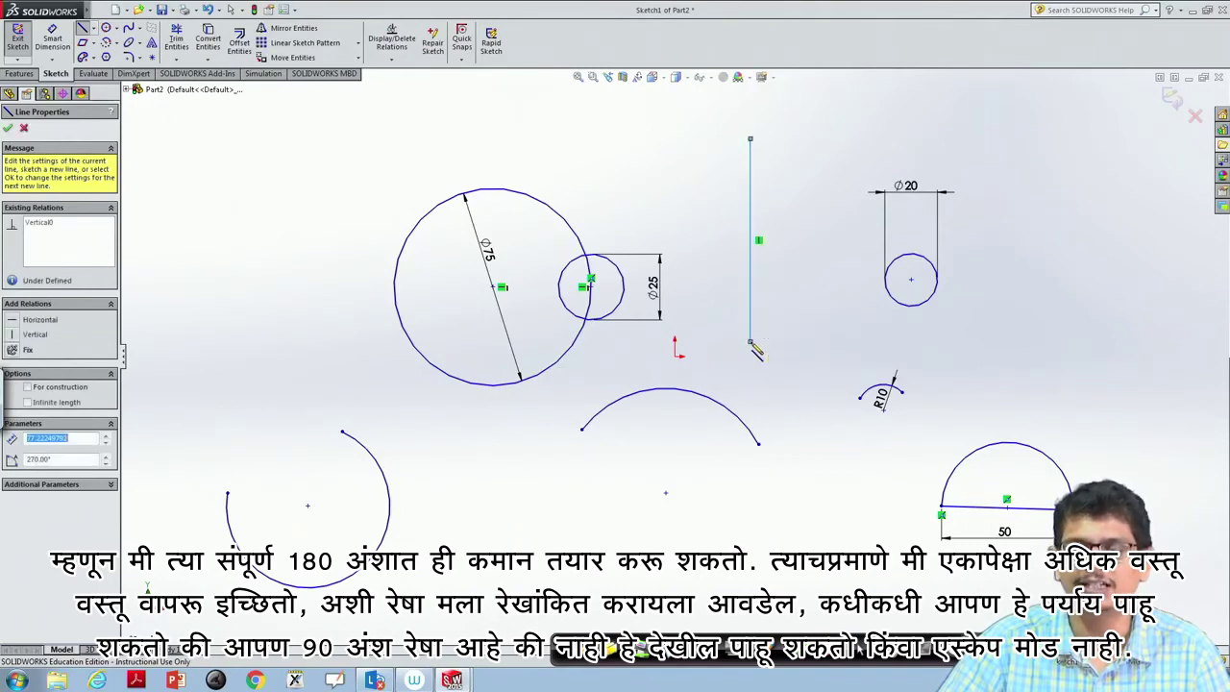
{"action": "key", "text": "Escape"}
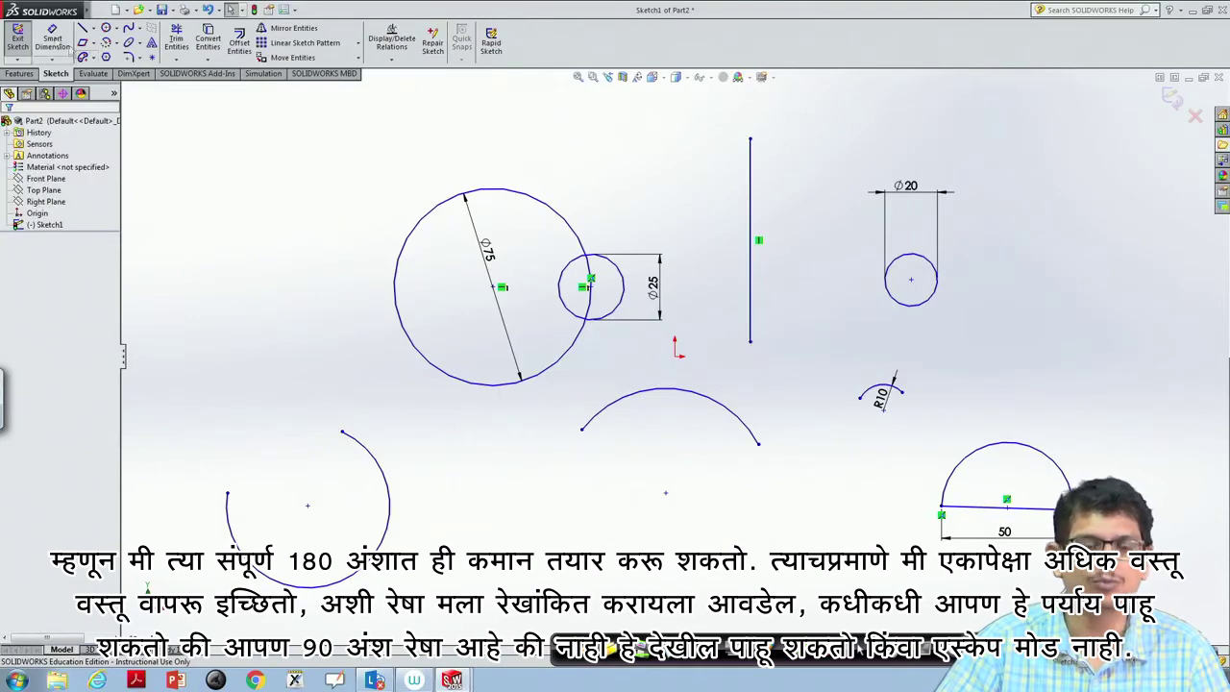
{"action": "left_click", "coordinate": [101, 10]}
{"action": "left_click", "coordinate": [304, 152]}
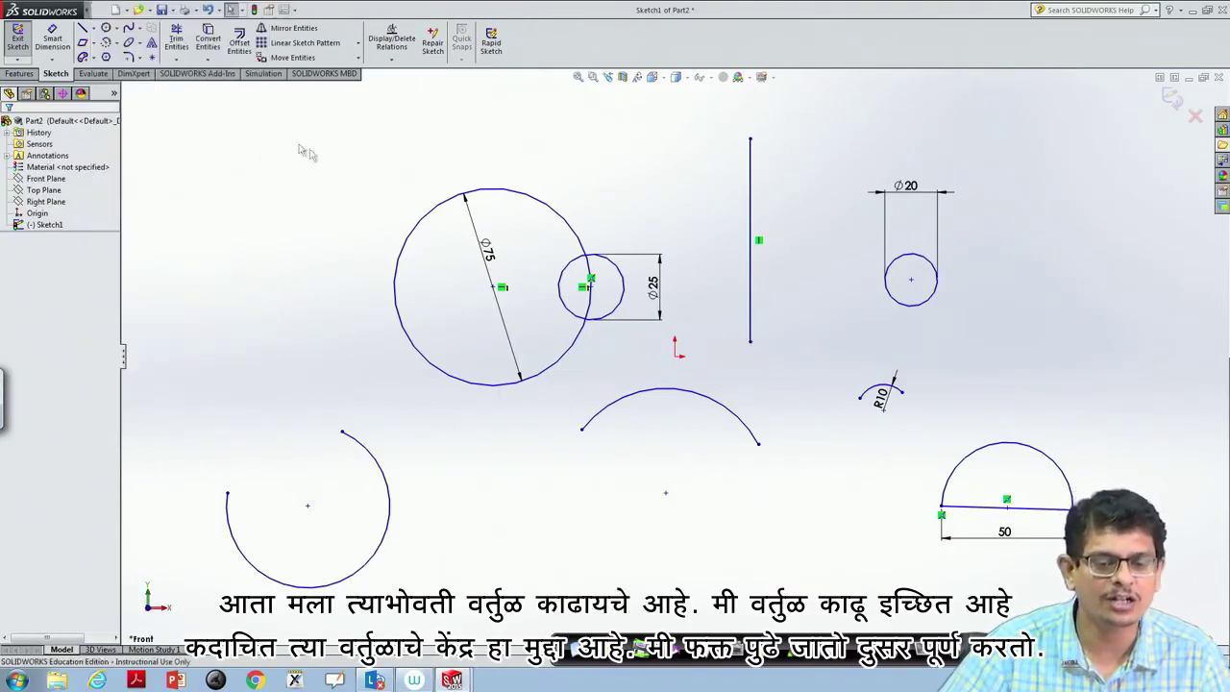
Add a circle of radius about 20.42 centred on the vertical line's lower end
{"action": "left_click", "coordinate": [116, 28]}
{"action": "left_click", "coordinate": [132, 43]}
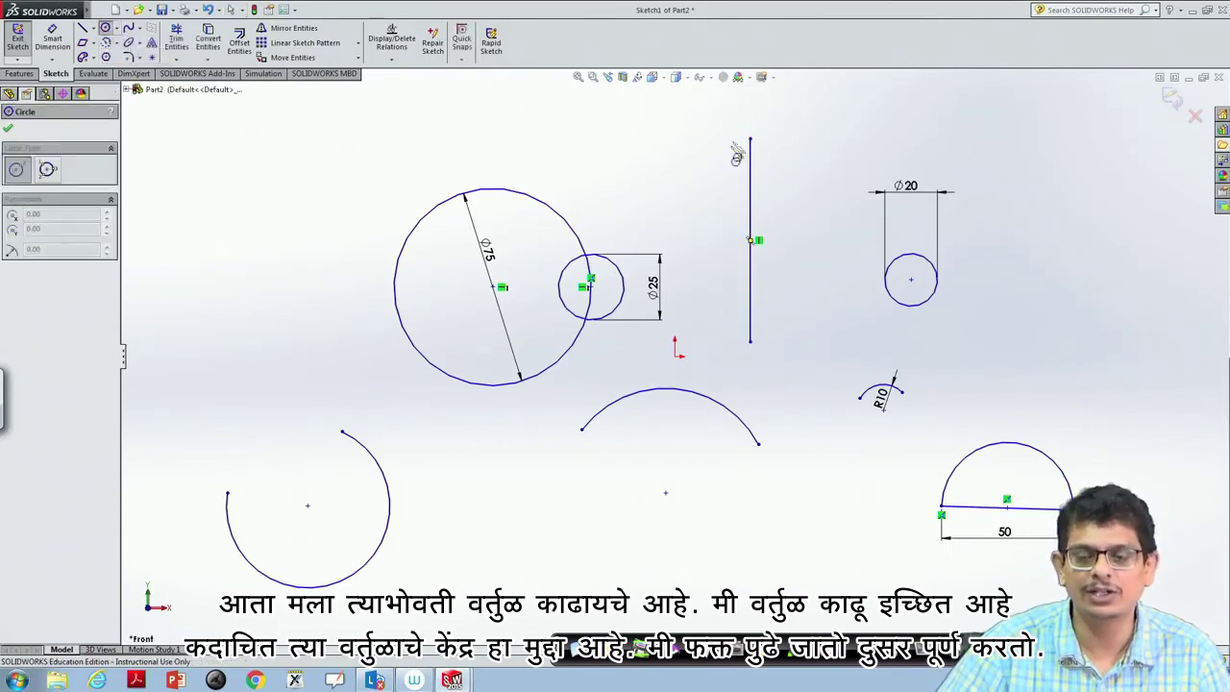
{"action": "left_click", "coordinate": [750, 341]}
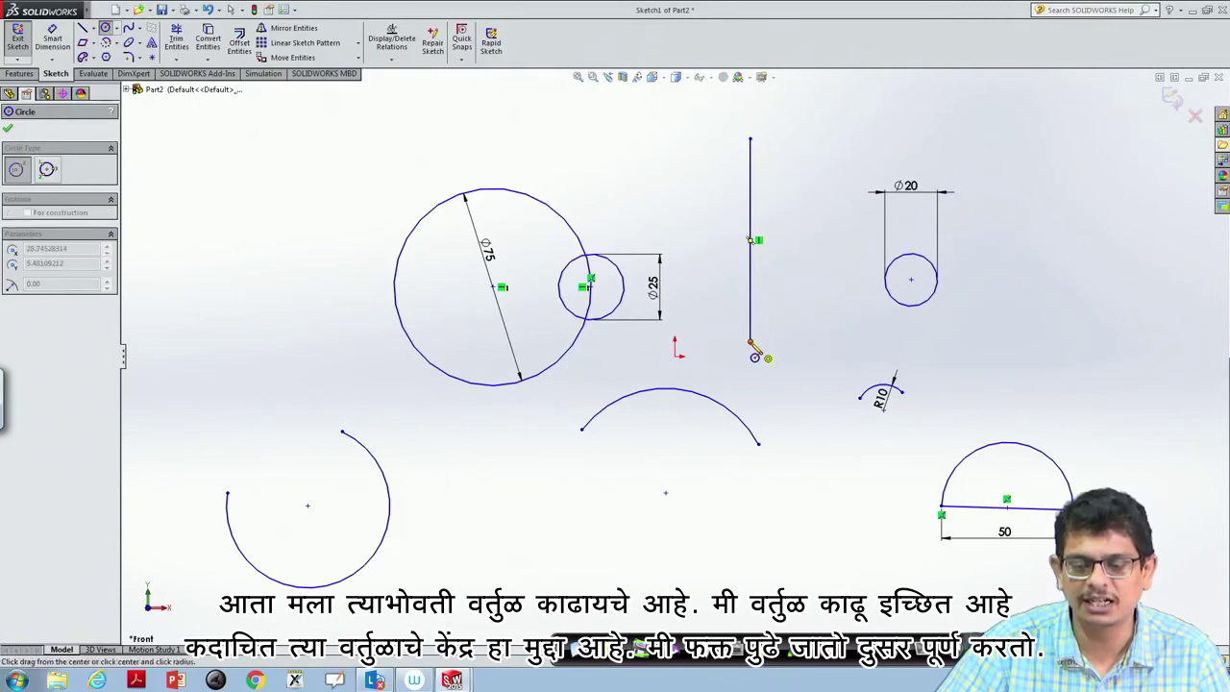
{"action": "left_click", "coordinate": [794, 307]}
{"action": "key", "text": "Escape"}
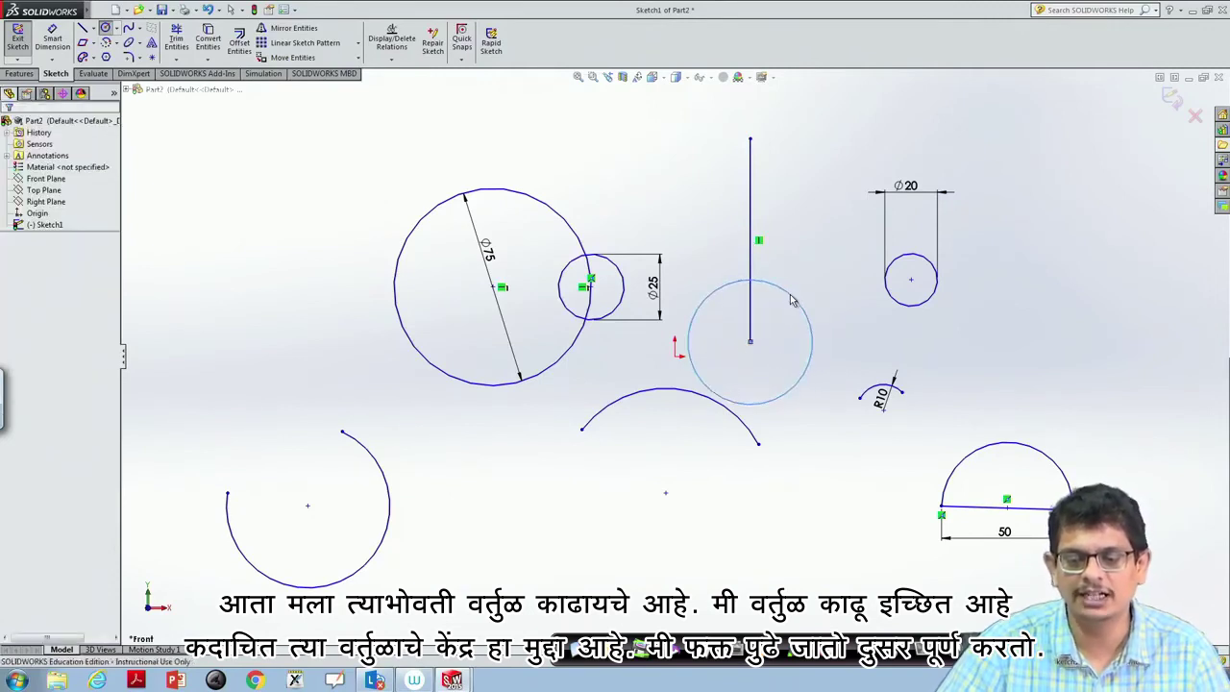
{"action": "key", "text": "Escape"}
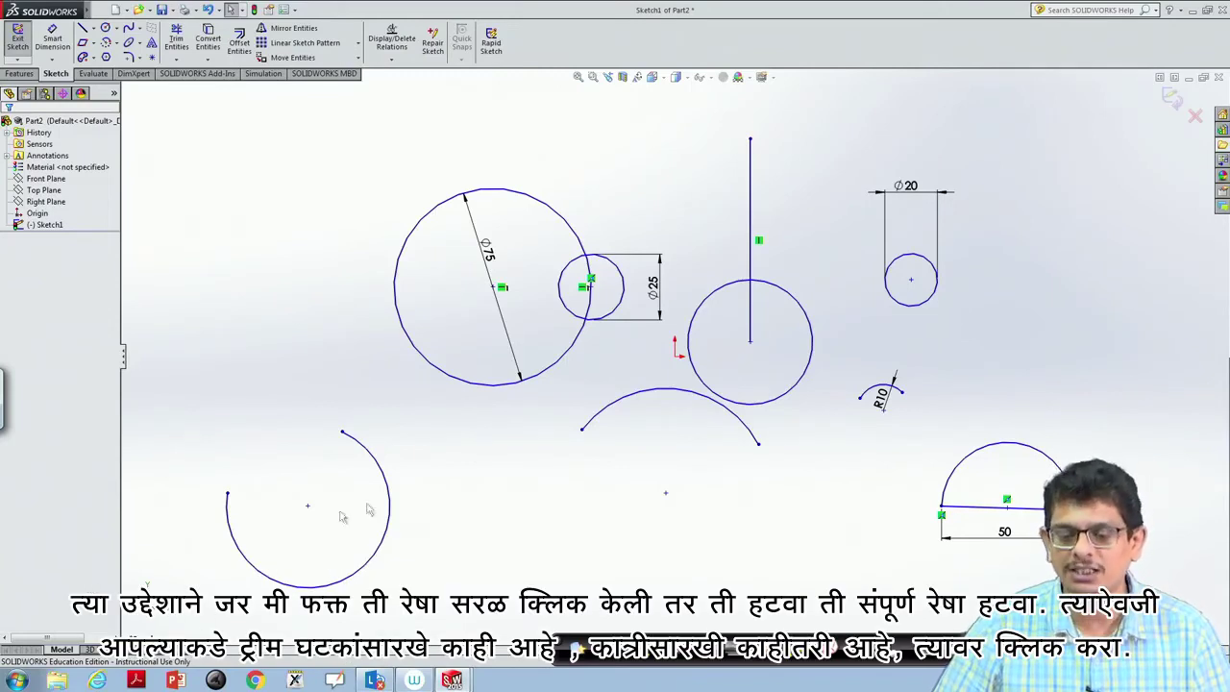
Power-trim away the vertical line's segment inside the circle
{"action": "left_click", "coordinate": [752, 335]}
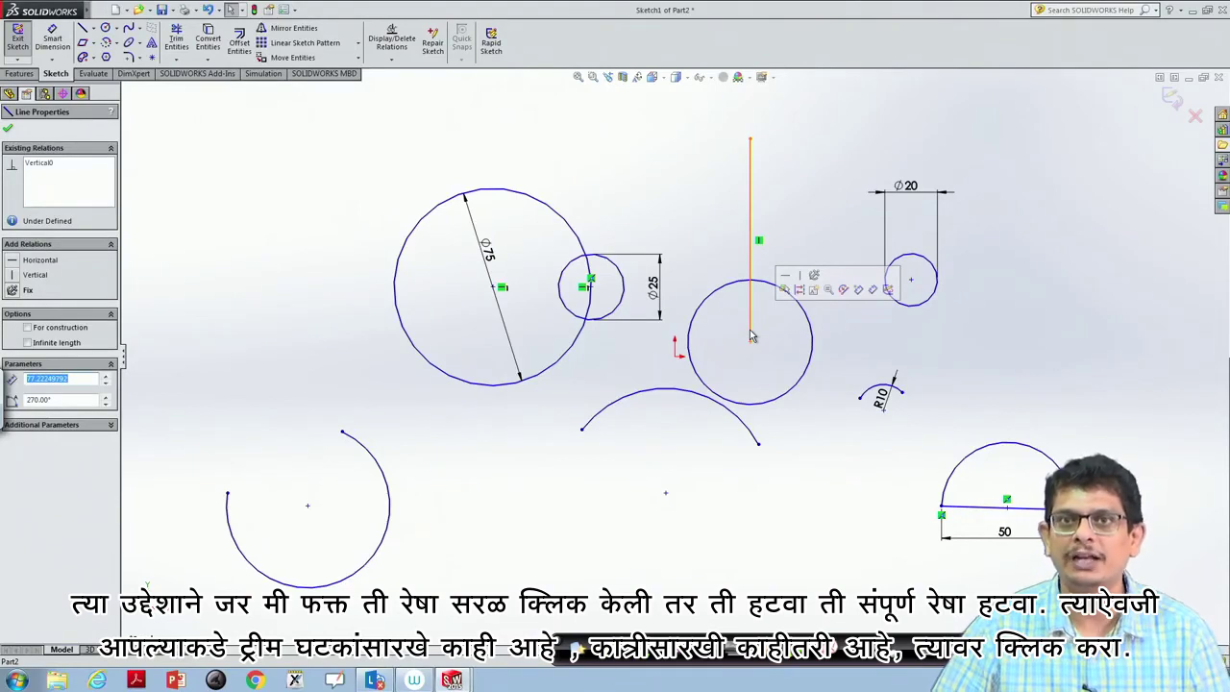
{"action": "left_click", "coordinate": [637, 352]}
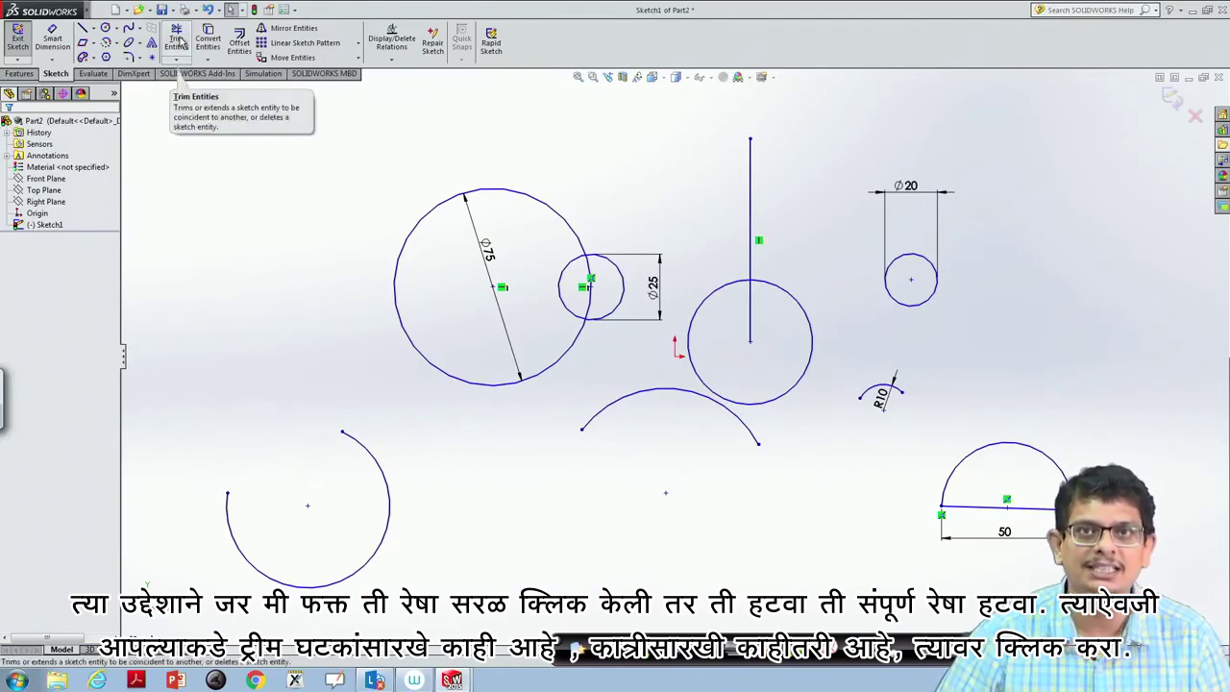
{"action": "left_click", "coordinate": [177, 41]}
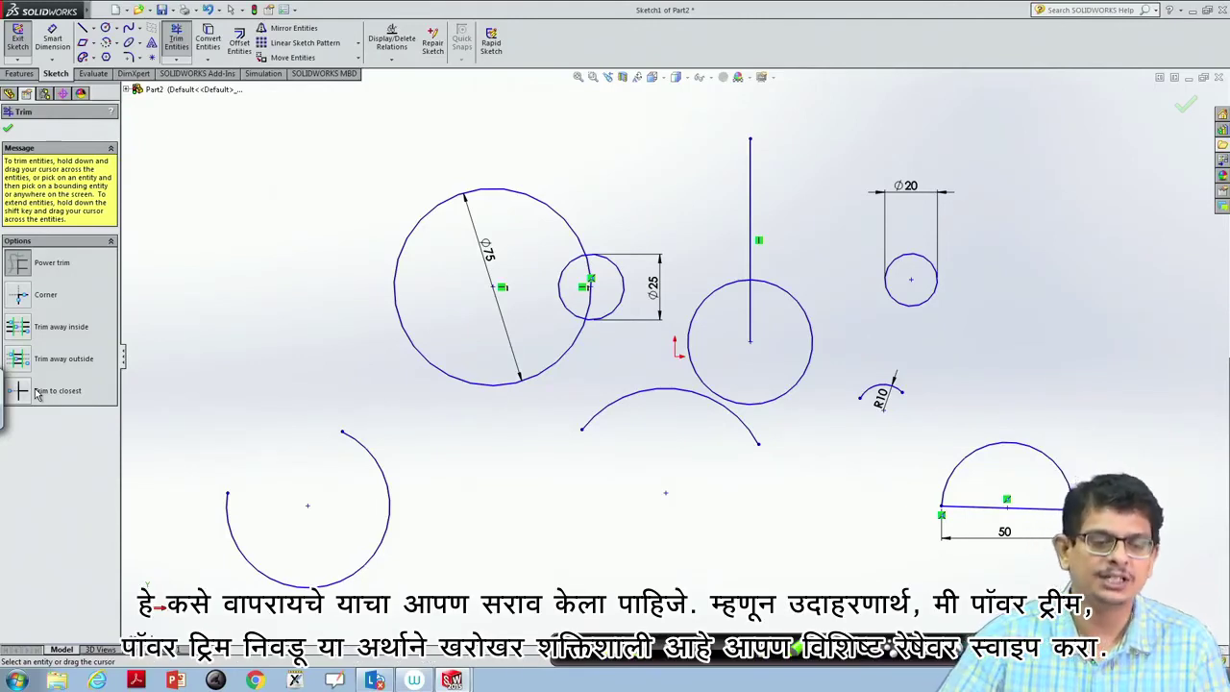
{"action": "left_click", "coordinate": [21, 265]}
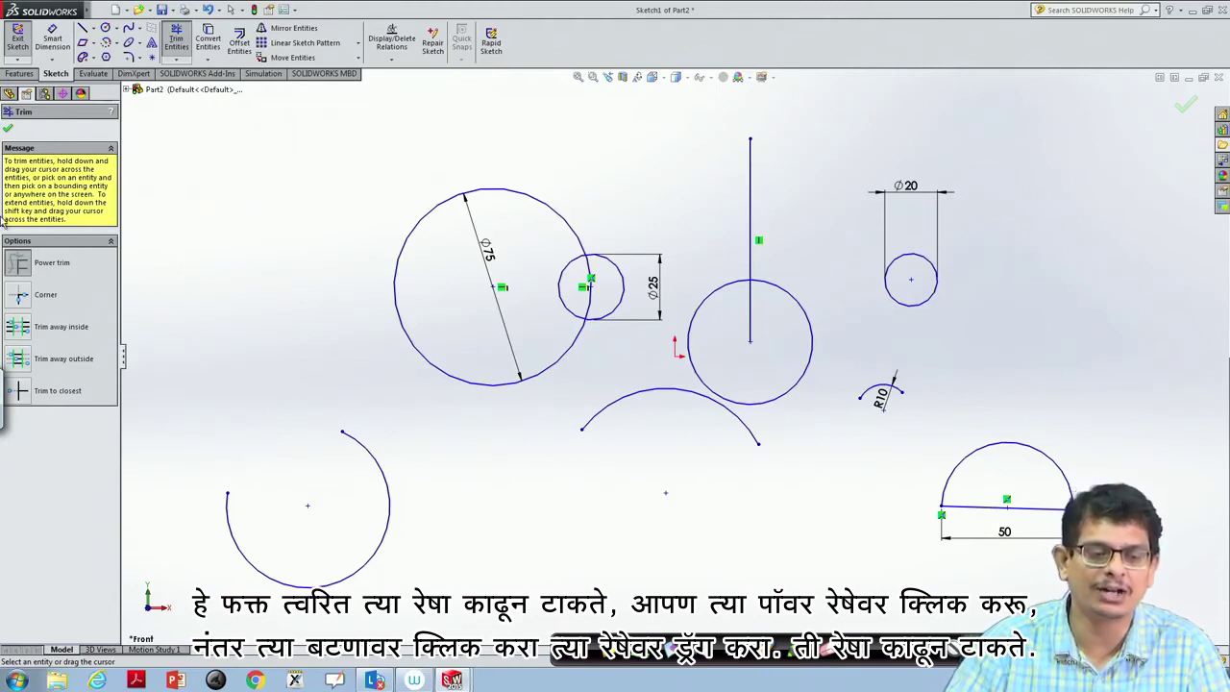
{"action": "left_click", "coordinate": [14, 272]}
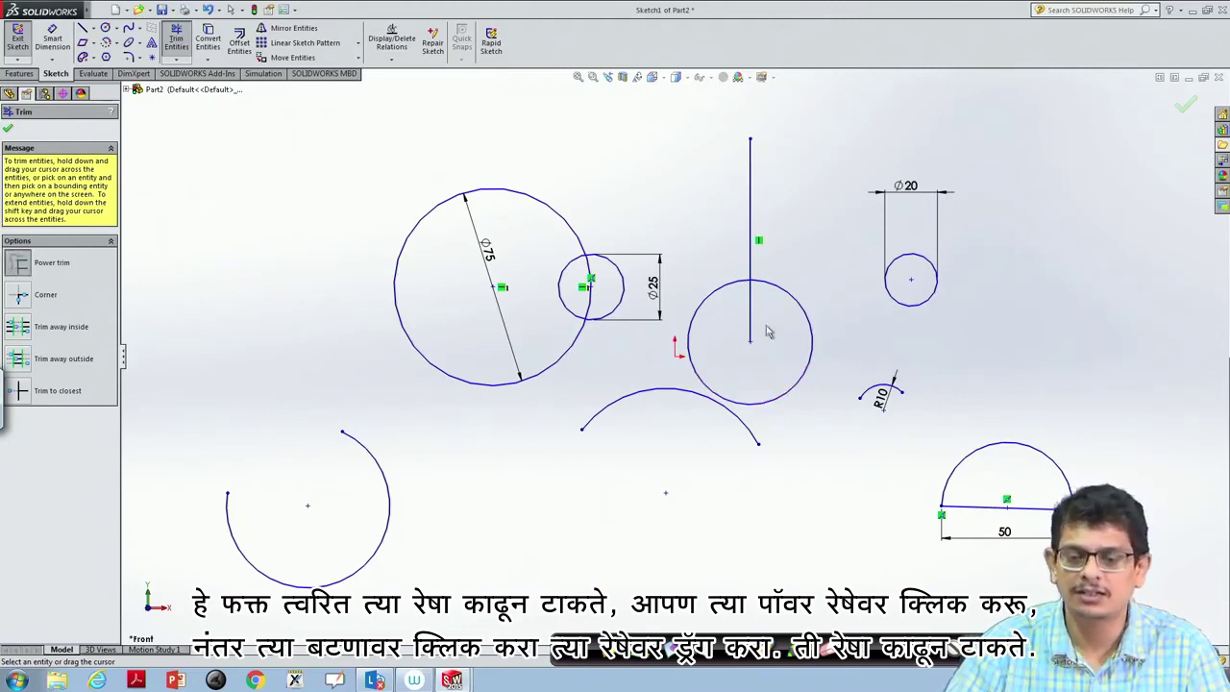
{"action": "left_click_drag", "start_coordinate": [759, 318], "coordinate": [747, 318]}
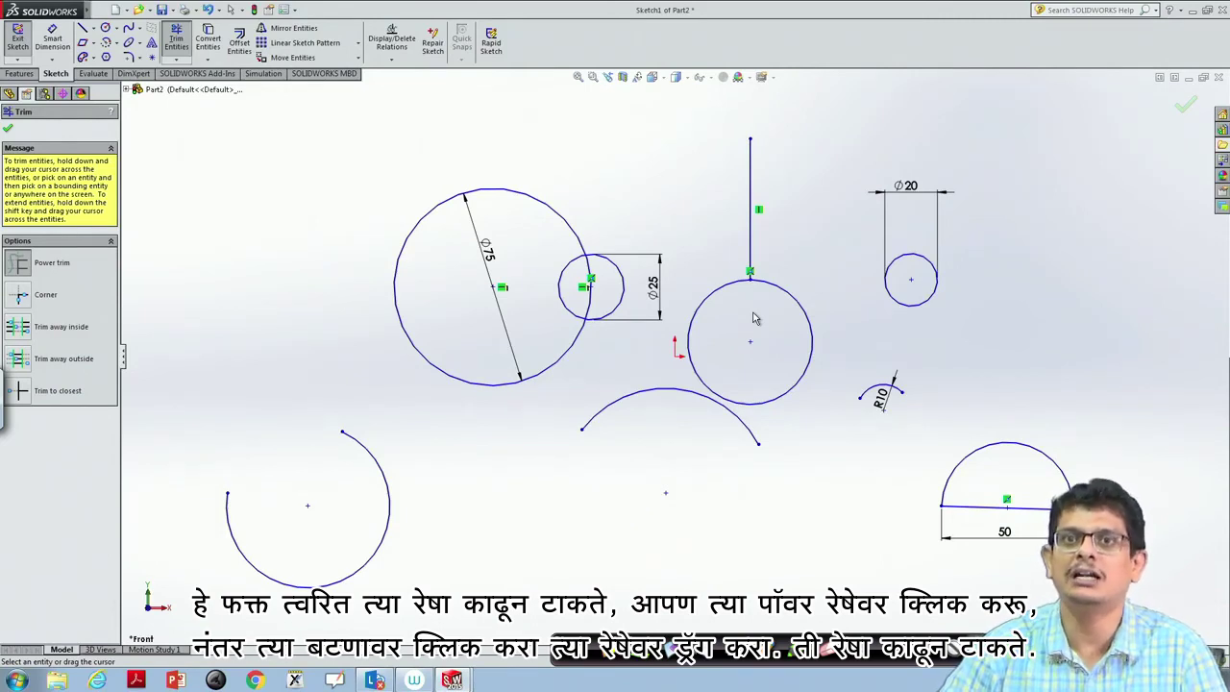
{"action": "key", "text": "Escape"}
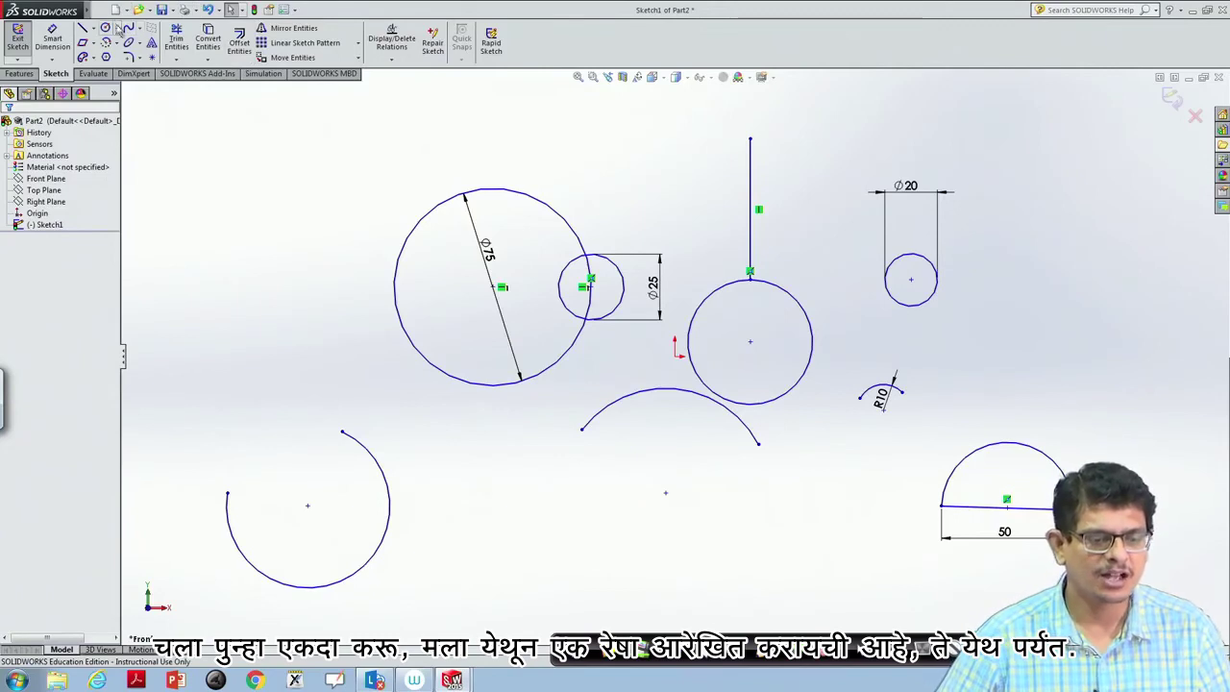
Draw a slanted line from the circle's lower-left edge through its centre, past the upper right
{"action": "left_click", "coordinate": [91, 31]}
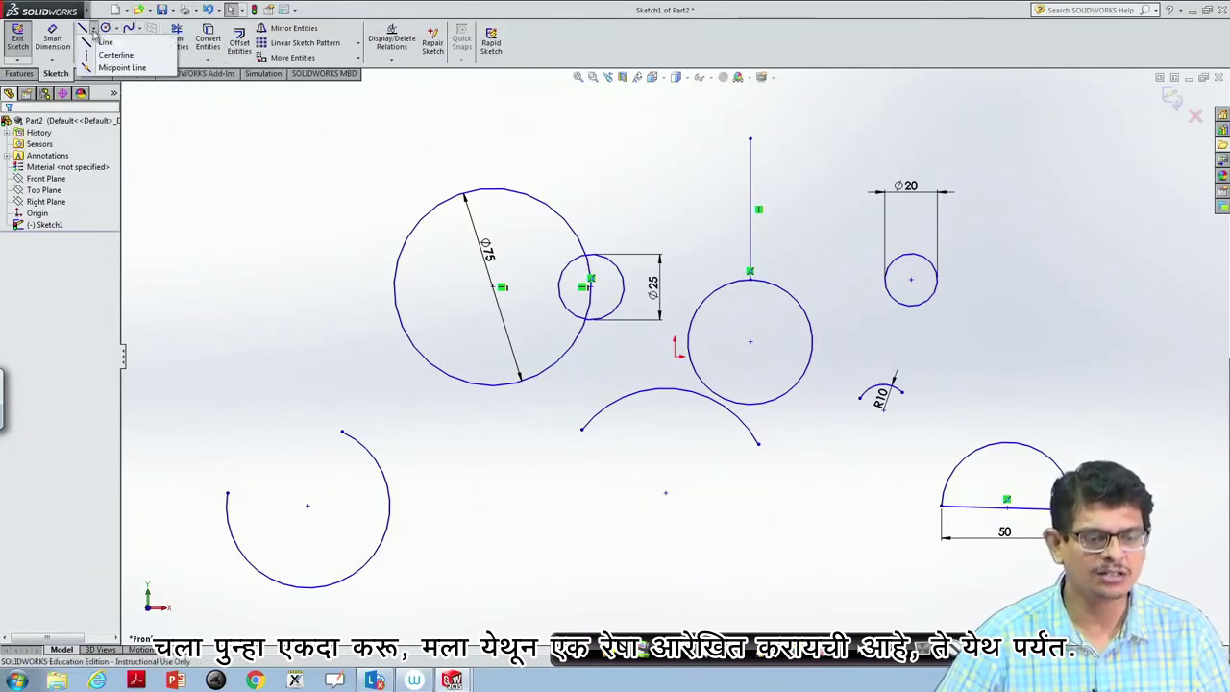
{"action": "left_click", "coordinate": [106, 46]}
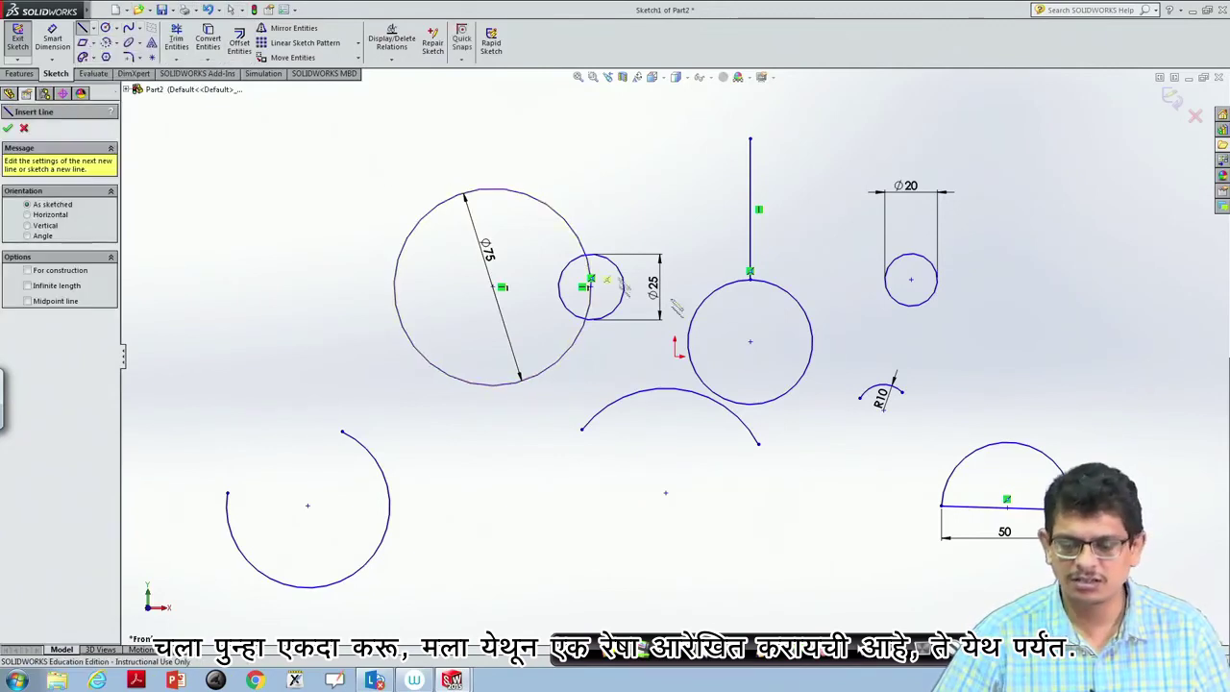
{"action": "left_click", "coordinate": [699, 376]}
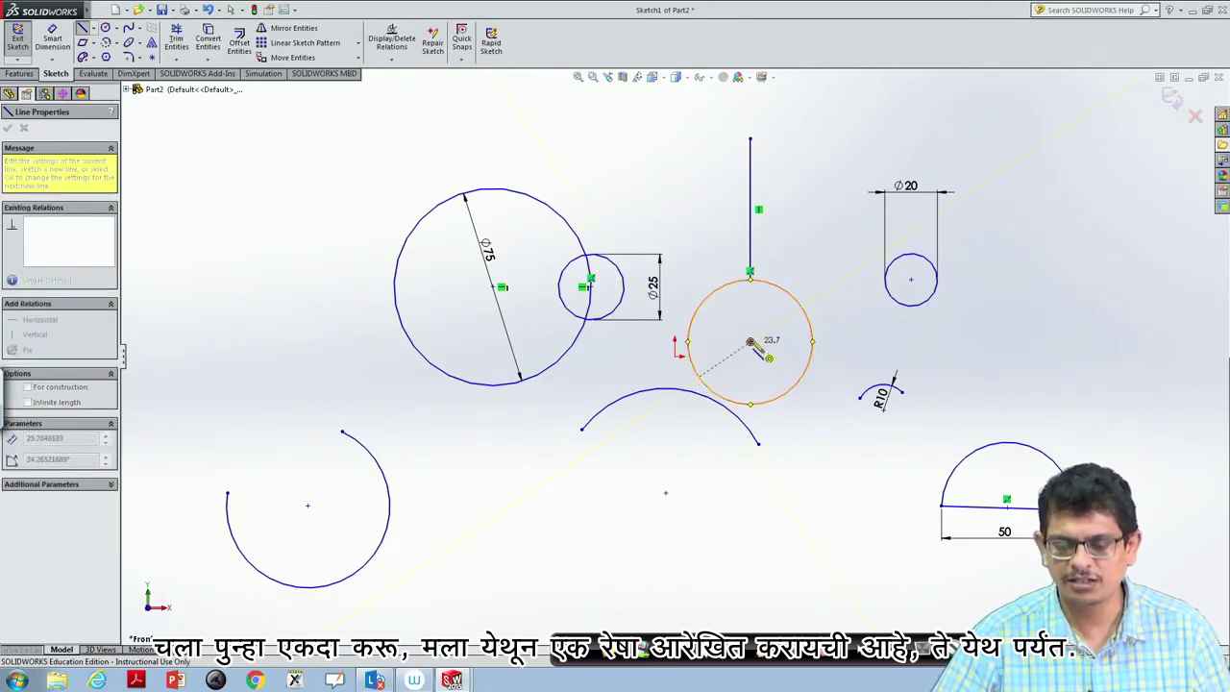
{"action": "left_click", "coordinate": [849, 278]}
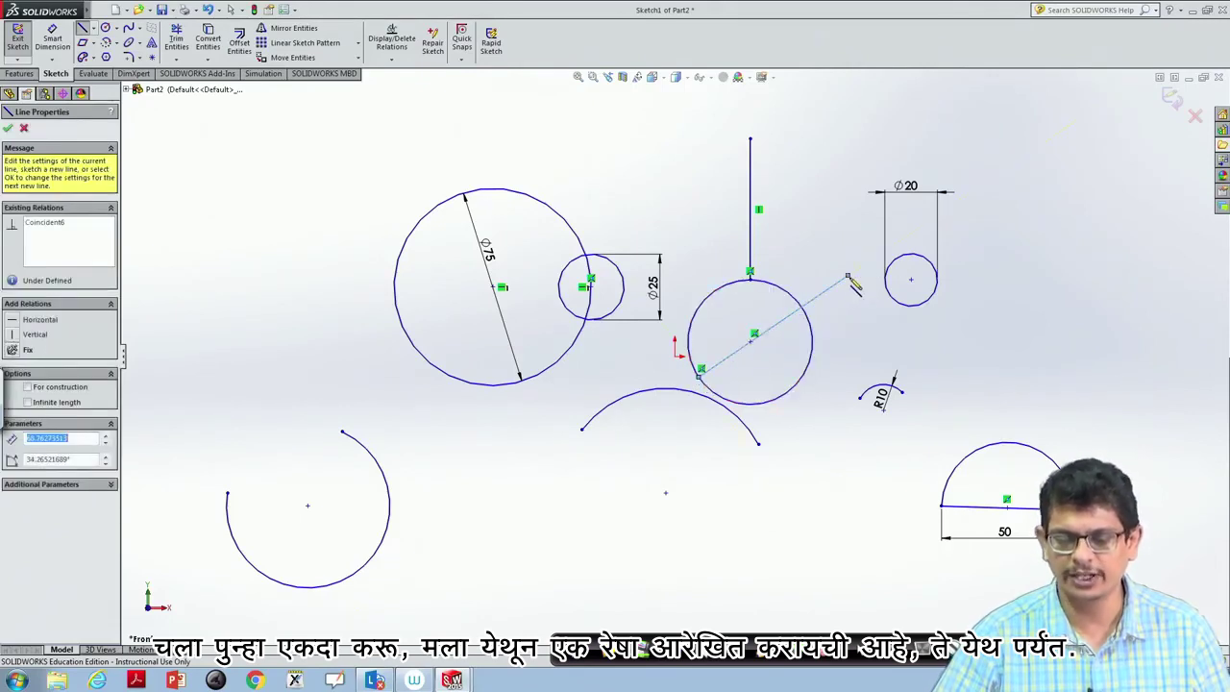
{"action": "key", "text": "Escape"}
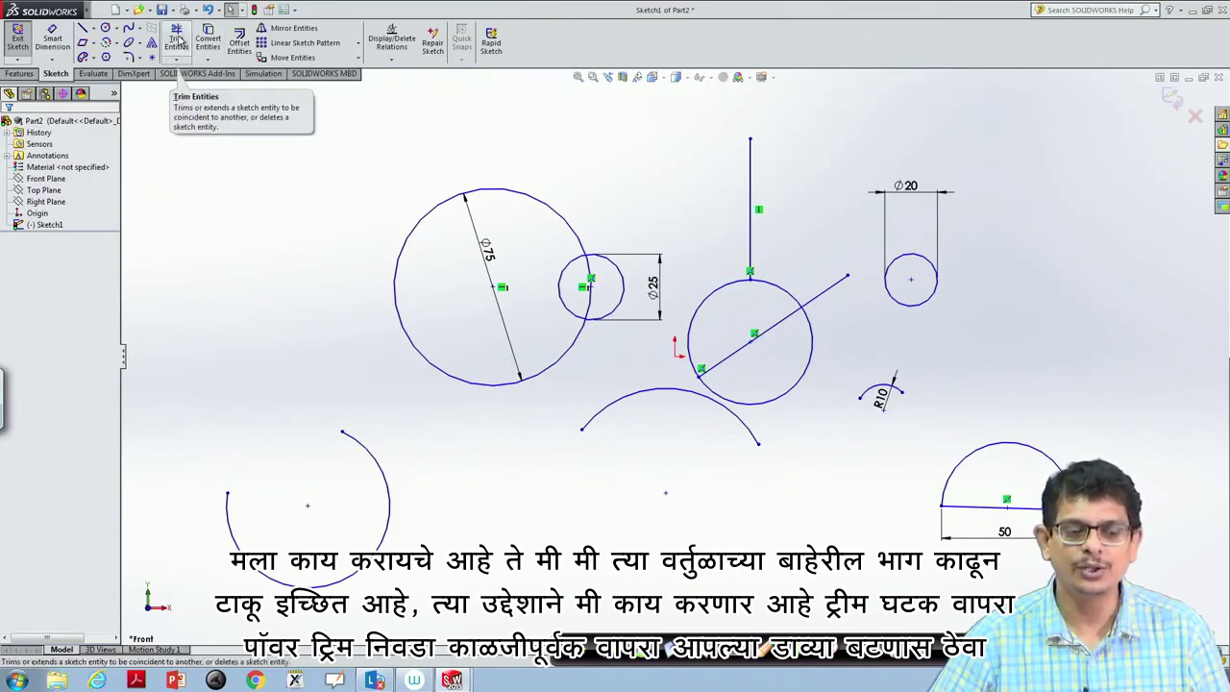
Power-trim the slanted line's outer part and the circle's upper-right and lower-right arcs
{"action": "left_click", "coordinate": [177, 40]}
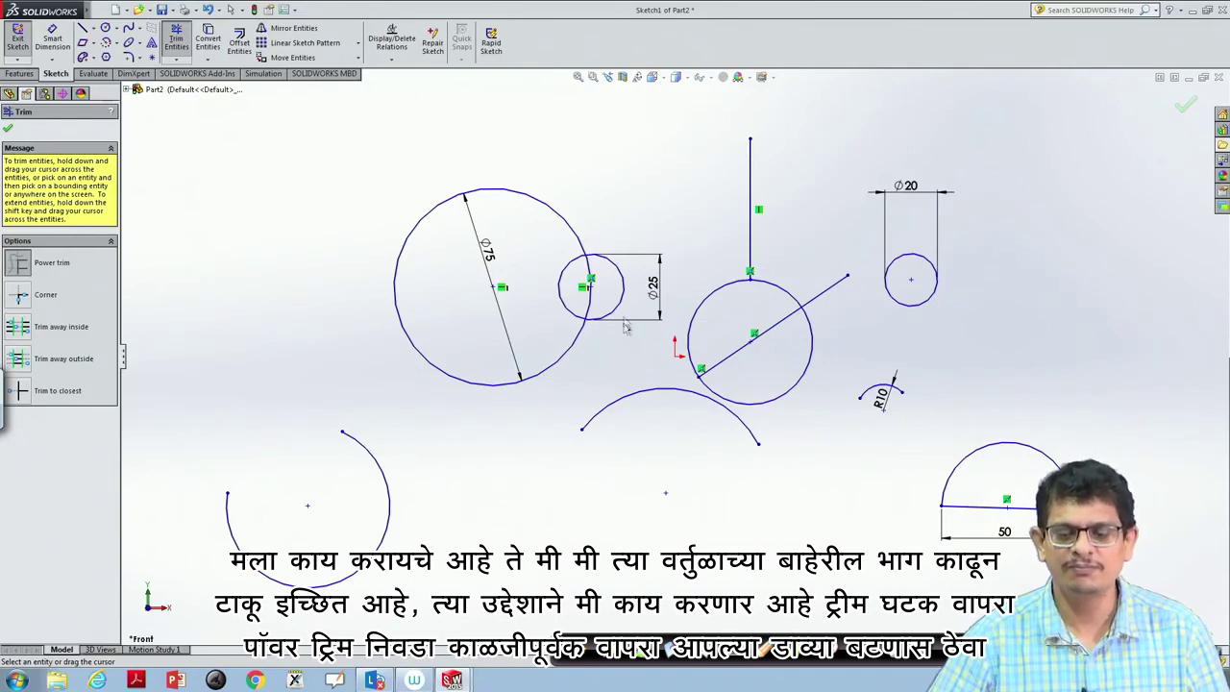
{"action": "left_click_drag", "start_coordinate": [835, 281], "coordinate": [847, 313]}
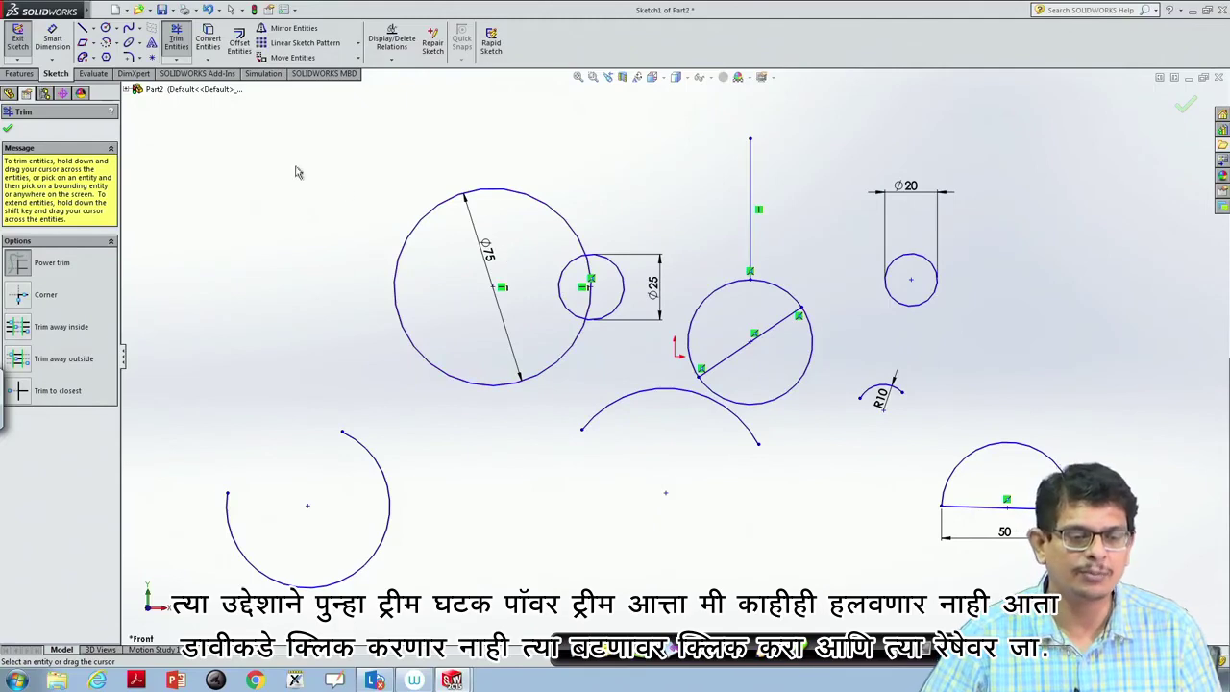
{"action": "left_click", "coordinate": [178, 40]}
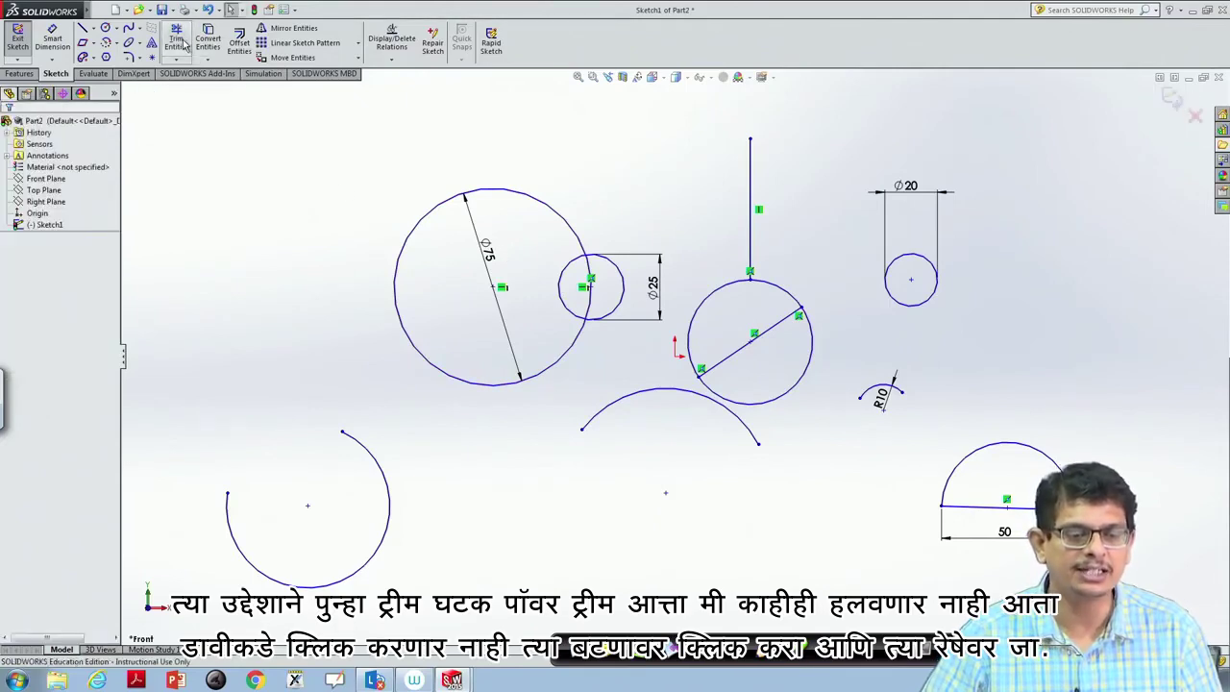
{"action": "left_click", "coordinate": [181, 43]}
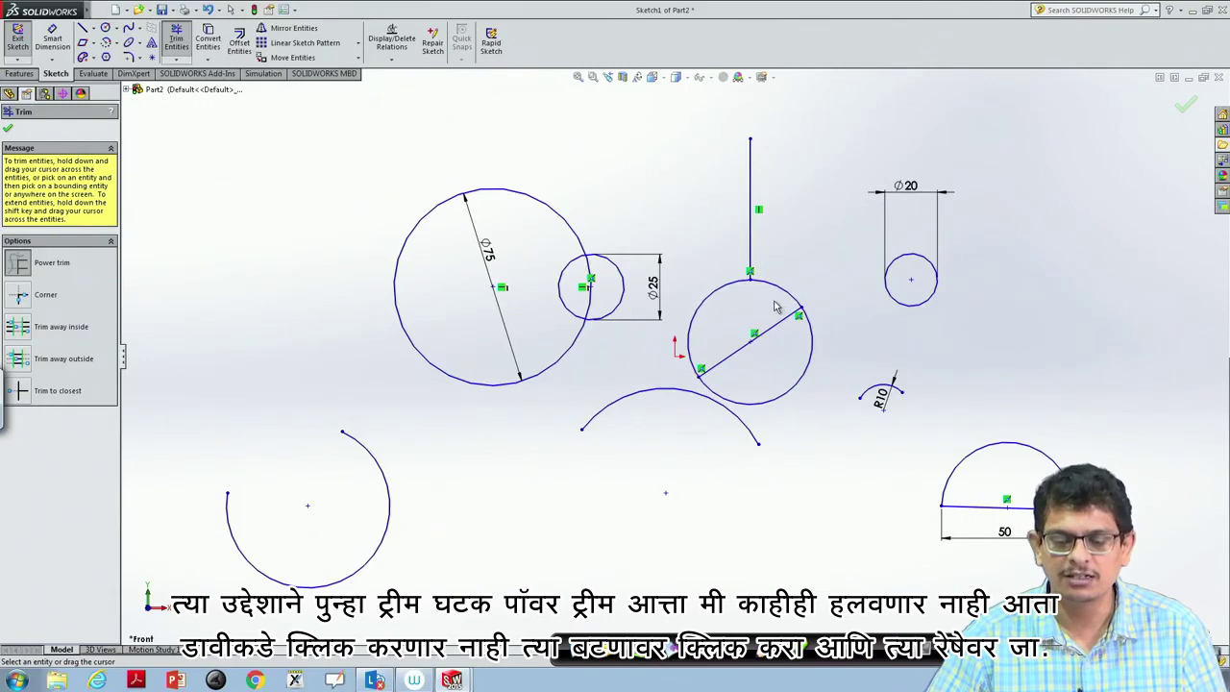
{"action": "left_click_drag", "start_coordinate": [782, 299], "coordinate": [790, 286]}
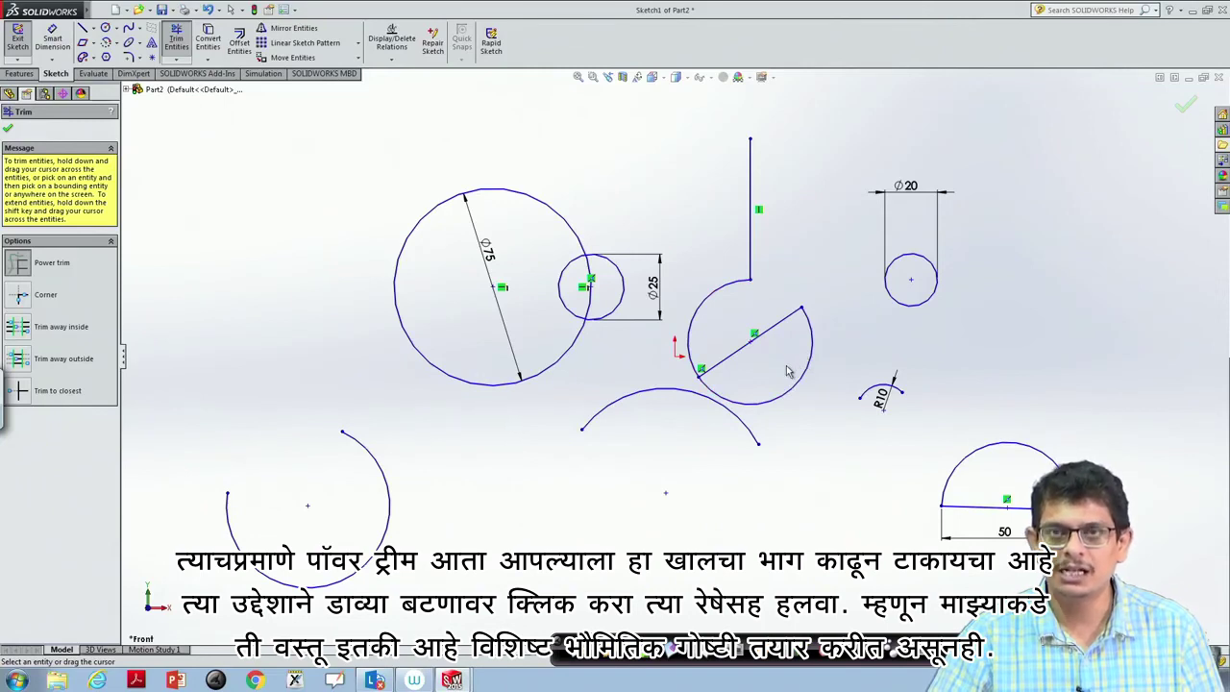
{"action": "left_click_drag", "start_coordinate": [798, 375], "coordinate": [815, 384]}
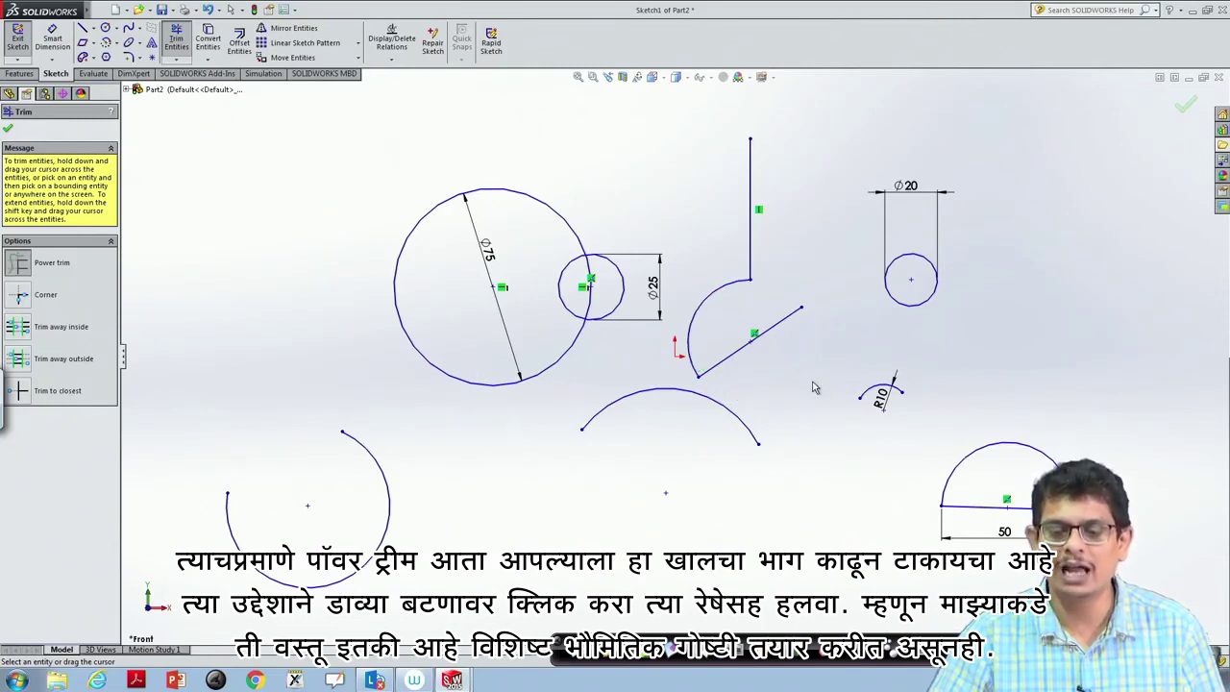
{"action": "key", "text": "Escape"}
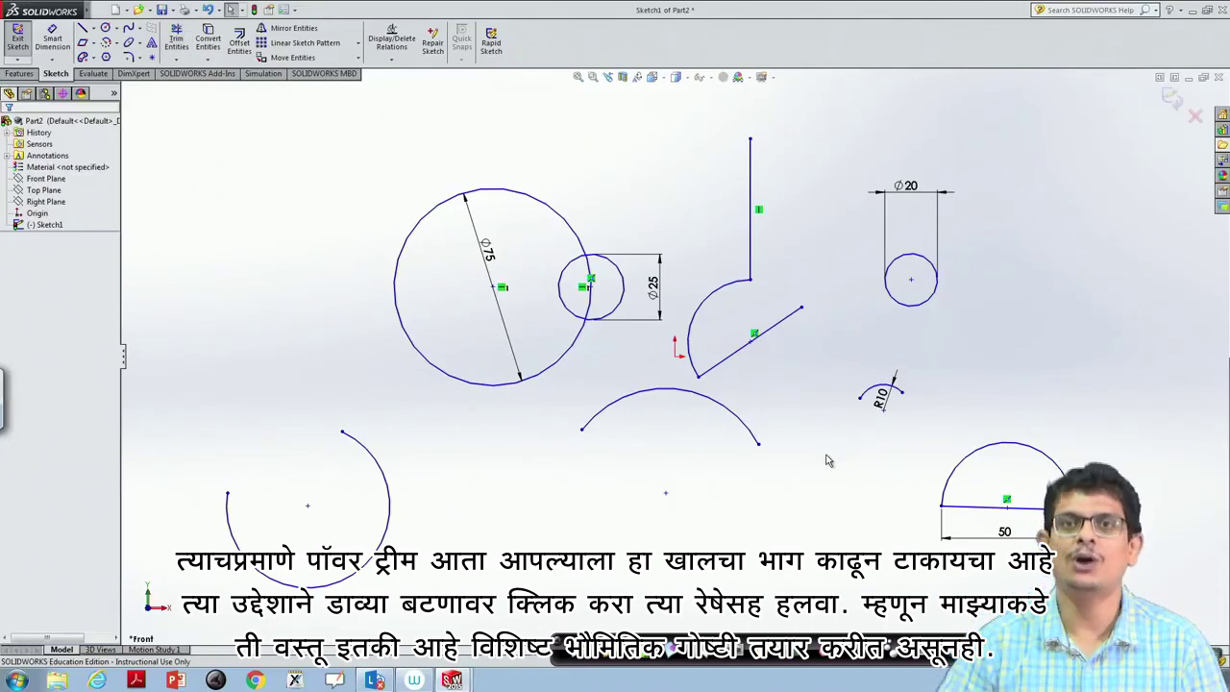